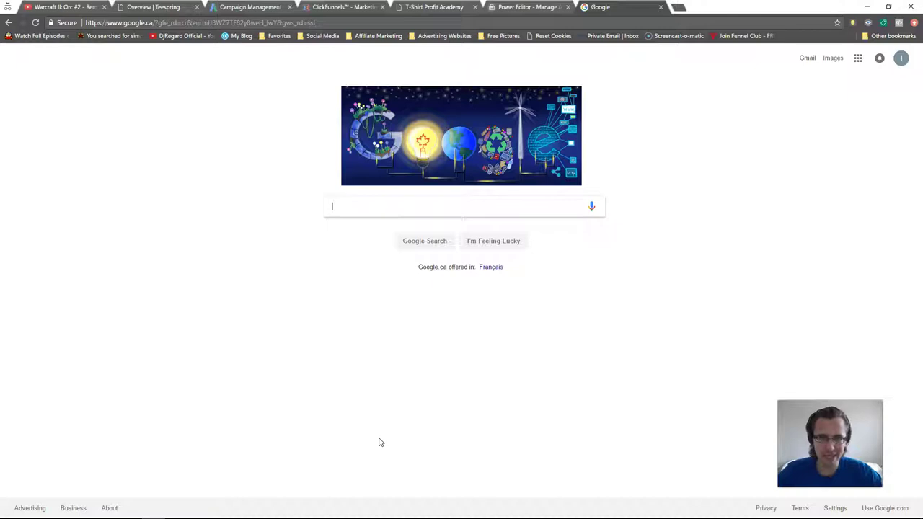
# Step: Switch to Photoshop and create two new blank documents from the recent 1920 x 1080 px, 72 ppi preset
pyautogui.moveTo(361, 503)
pyautogui.click(318, 507)
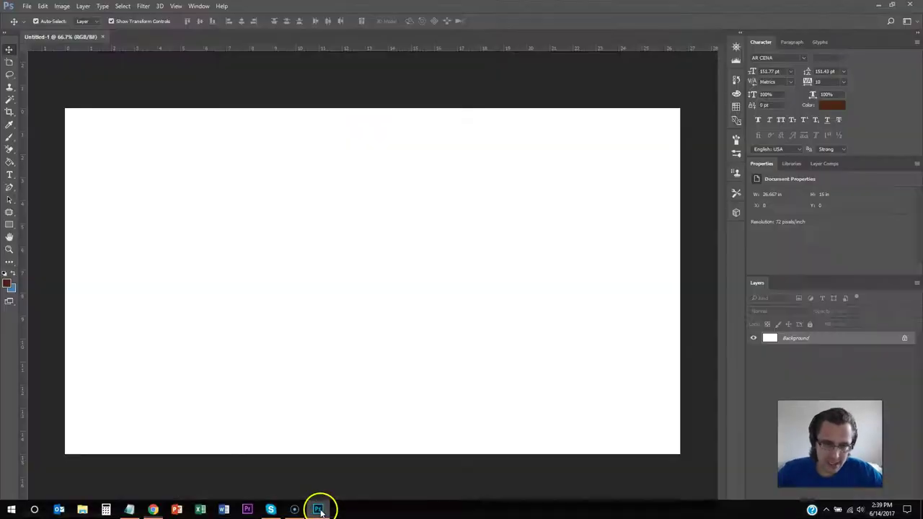
pyautogui.rightClick(125, 39)
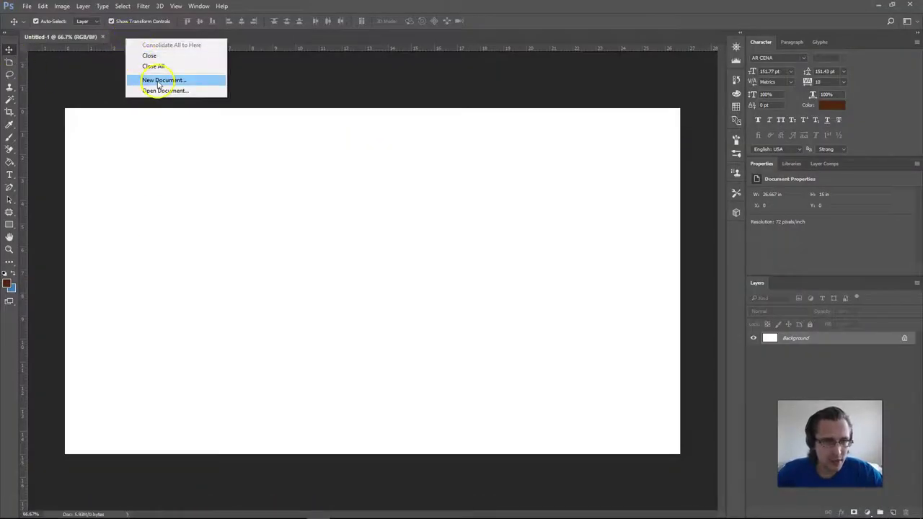
pyautogui.click(247, 139)
pyautogui.hotkey('ctrl', 'n')
pyautogui.doubleClick(264, 200)
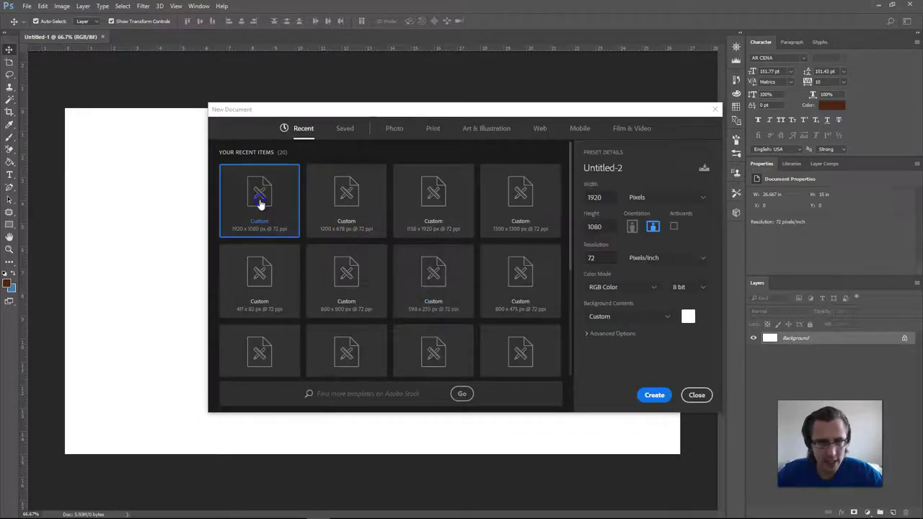
pyautogui.rightClick(245, 37)
pyautogui.click(264, 75)
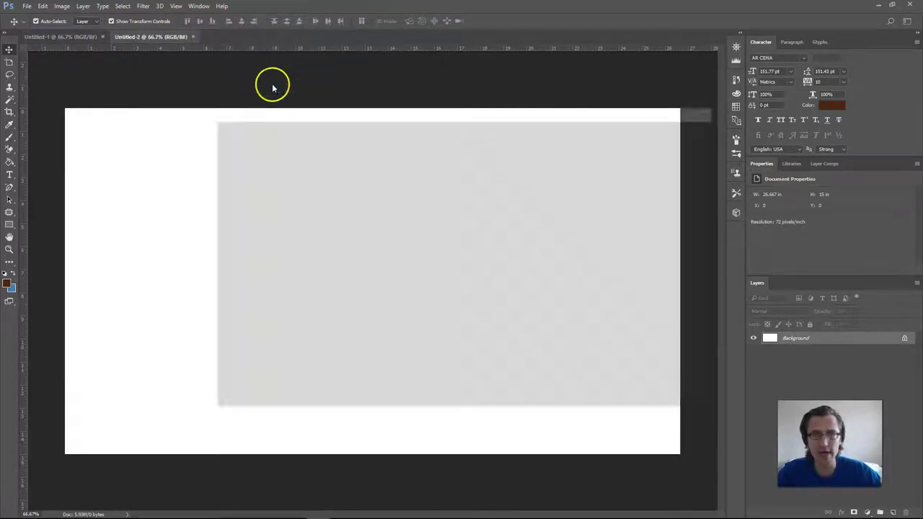
pyautogui.doubleClick(265, 191)
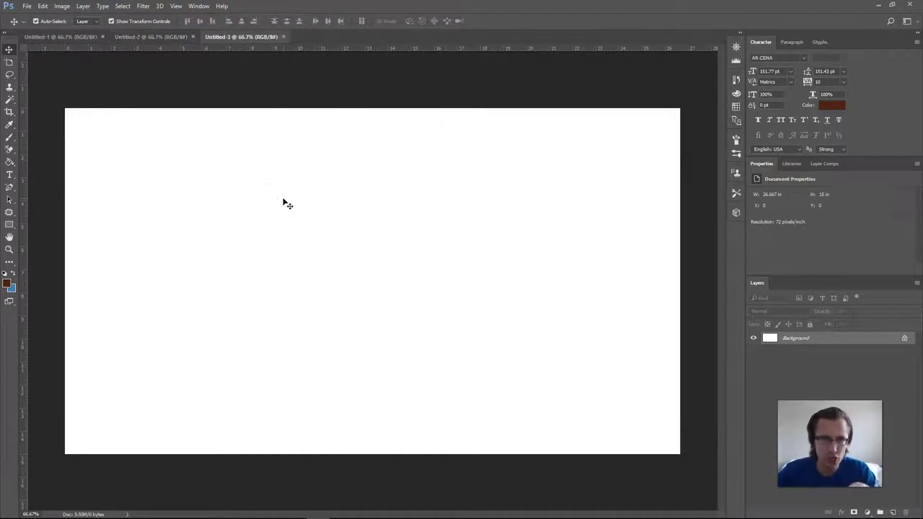
pyautogui.moveTo(283, 204); pyautogui.dragTo(277, 218)
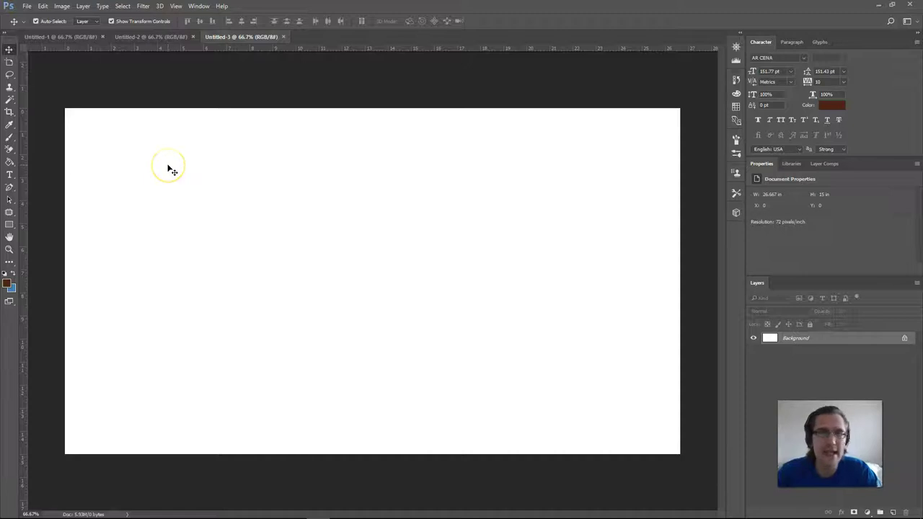
# Step: Save the first blank document to the Desktop as a Photoshop file named "our design"
pyautogui.click(60, 36)
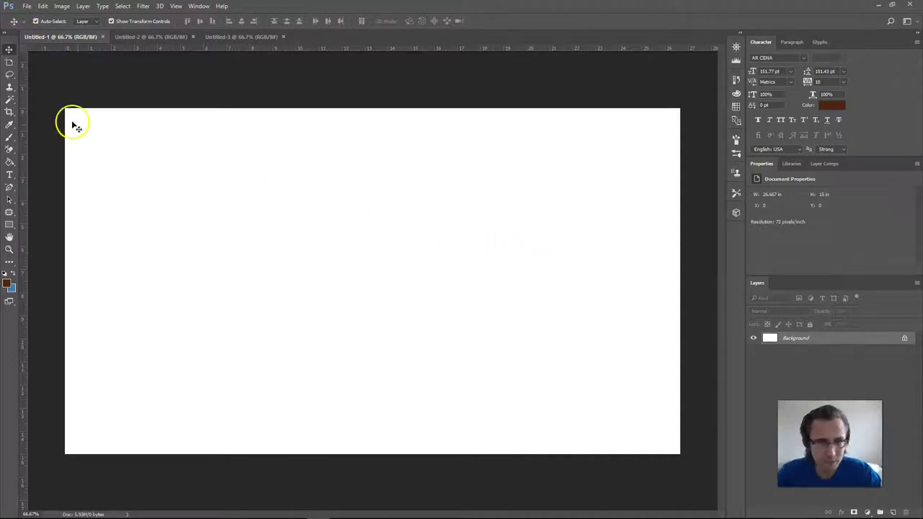
pyautogui.click(27, 6)
pyautogui.click(56, 112)
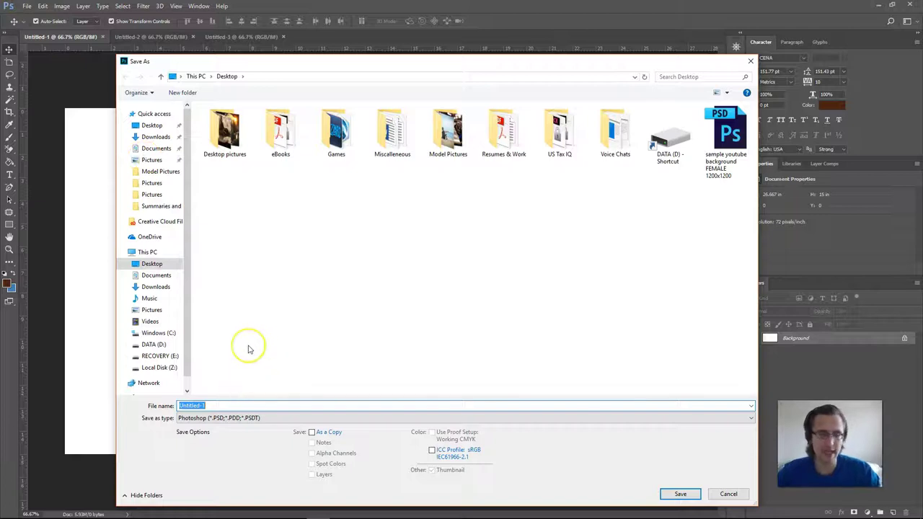
pyautogui.write('our design')
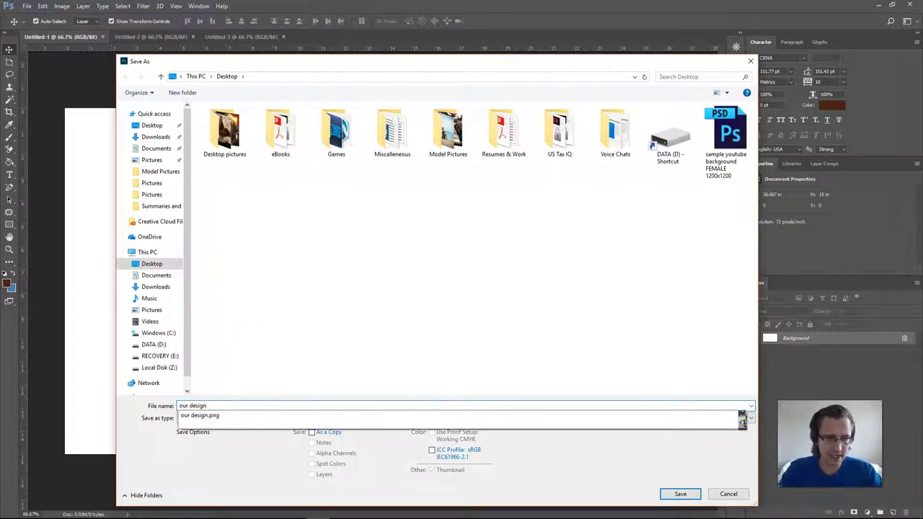
pyautogui.press('Return')
pyautogui.click(27, 6)
pyautogui.click(68, 110)
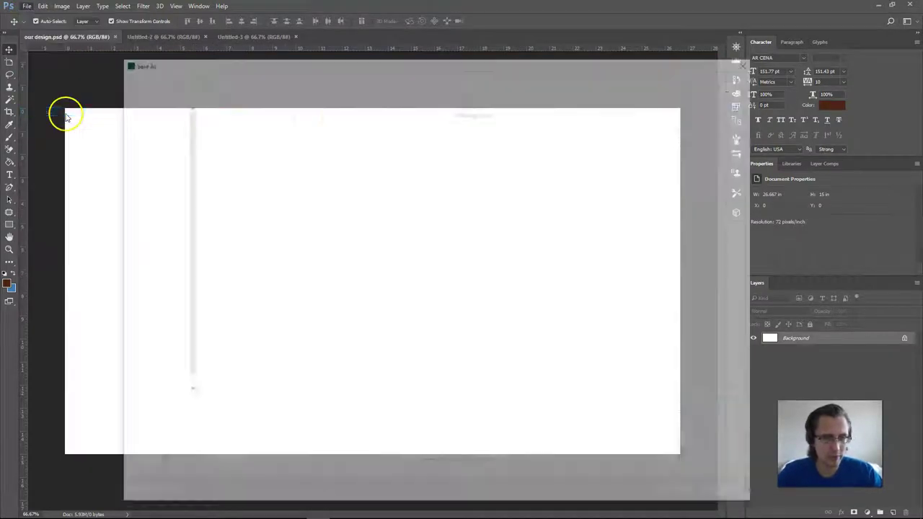
pyautogui.click(730, 494)
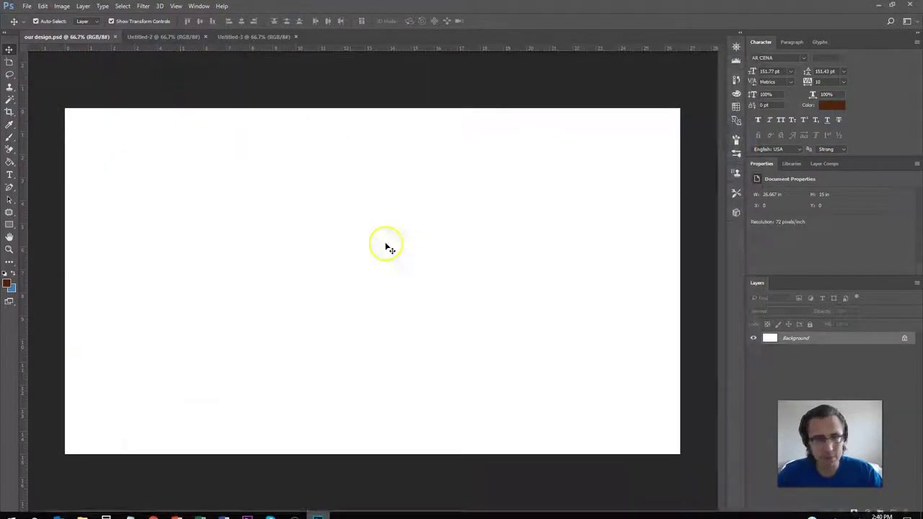
# Step: Save the second blank document to the Desktop as a Photoshop file named "1200x1200 tshirt default"
pyautogui.click(26, 6)
pyautogui.click(54, 113)
pyautogui.write('1200x1200')
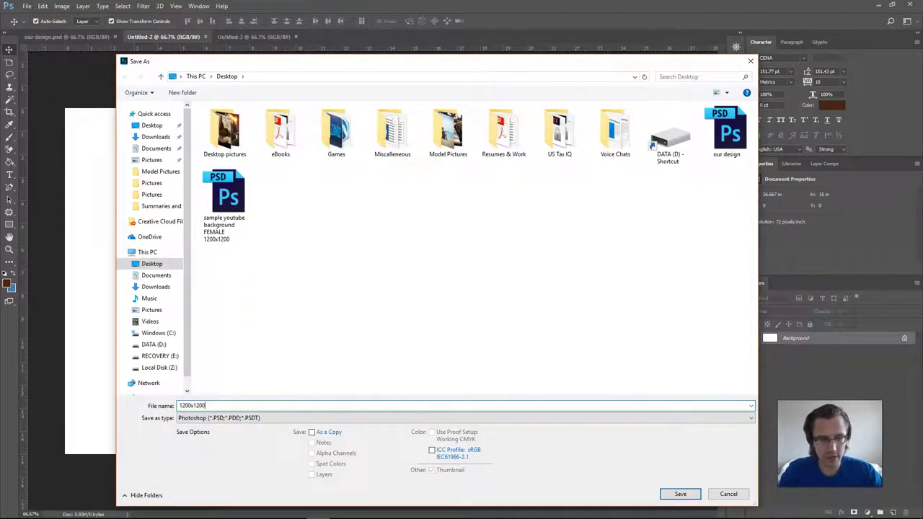
pyautogui.write(' tshirt default')
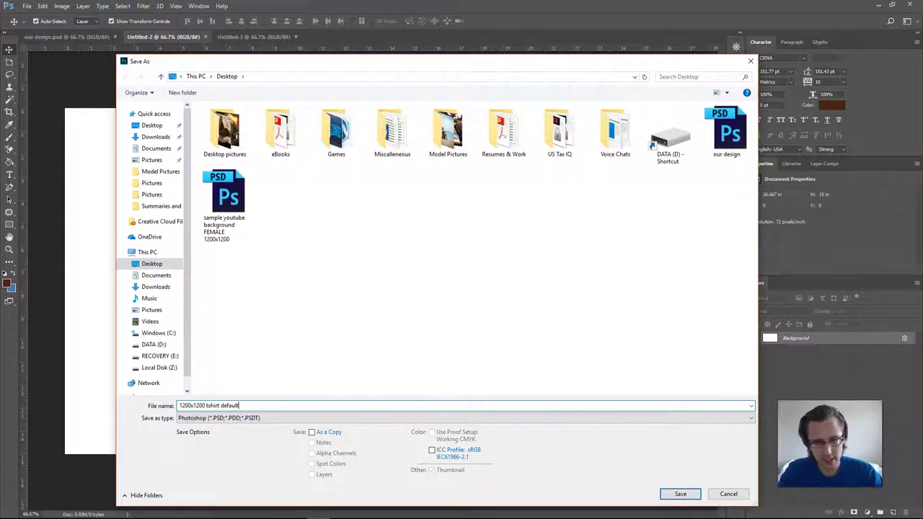
pyautogui.press('Return')
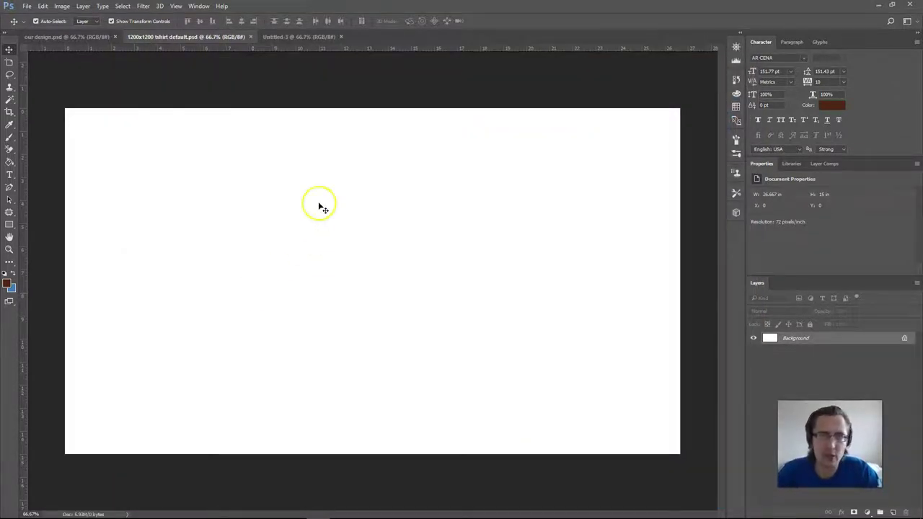
# Step: Save the third blank document to the Desktop as a Photoshop file named "1200x678 tshirt default"
pyautogui.click(285, 38)
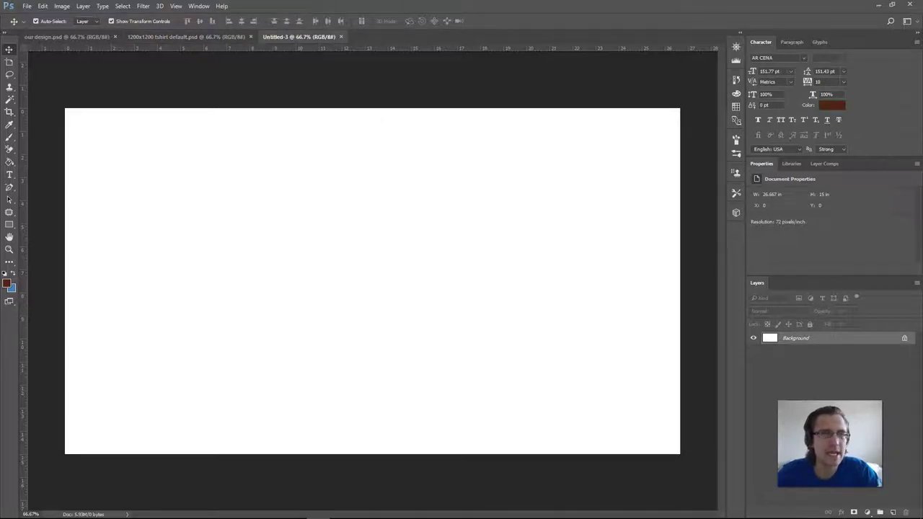
pyautogui.click(27, 6)
pyautogui.click(42, 114)
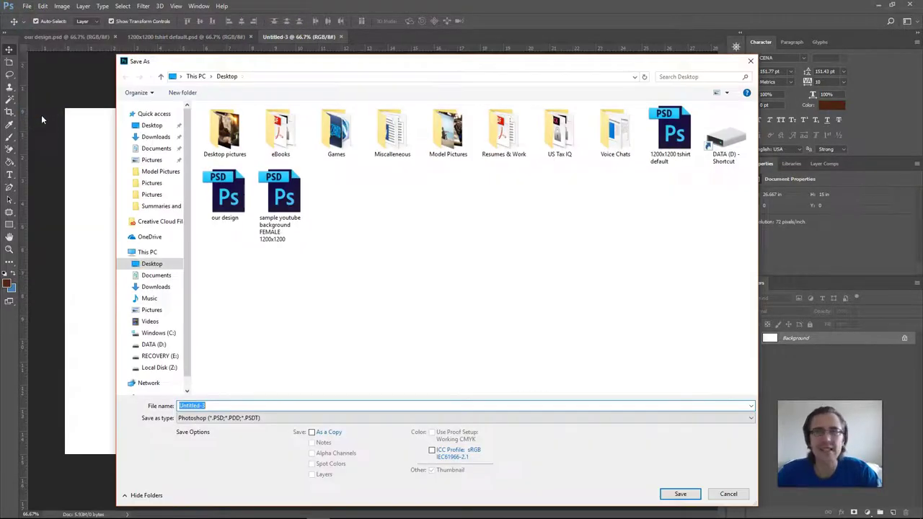
pyautogui.write('1200')
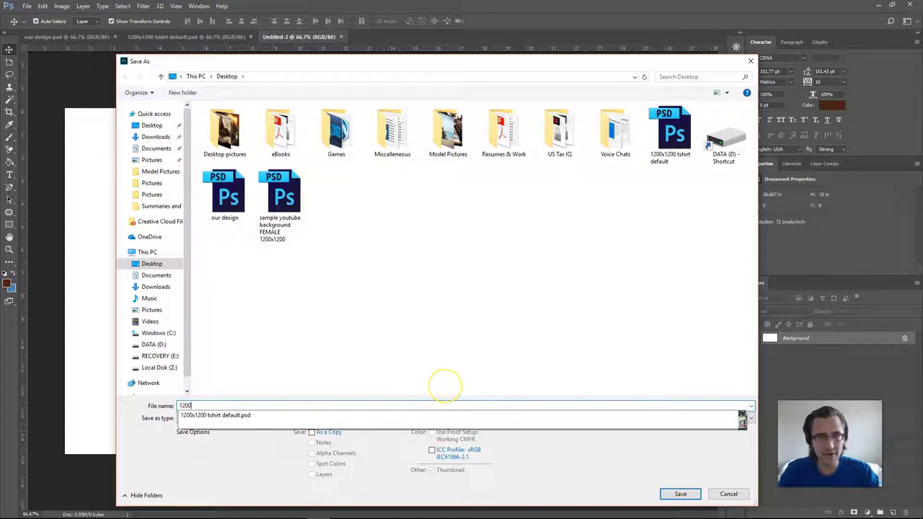
pyautogui.write('x678')
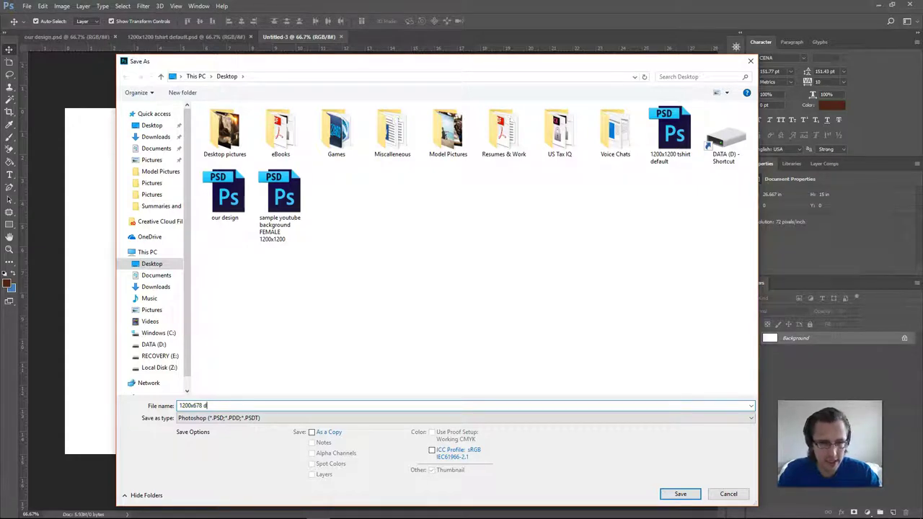
pyautogui.write(' d')
pyautogui.write('shirt default')
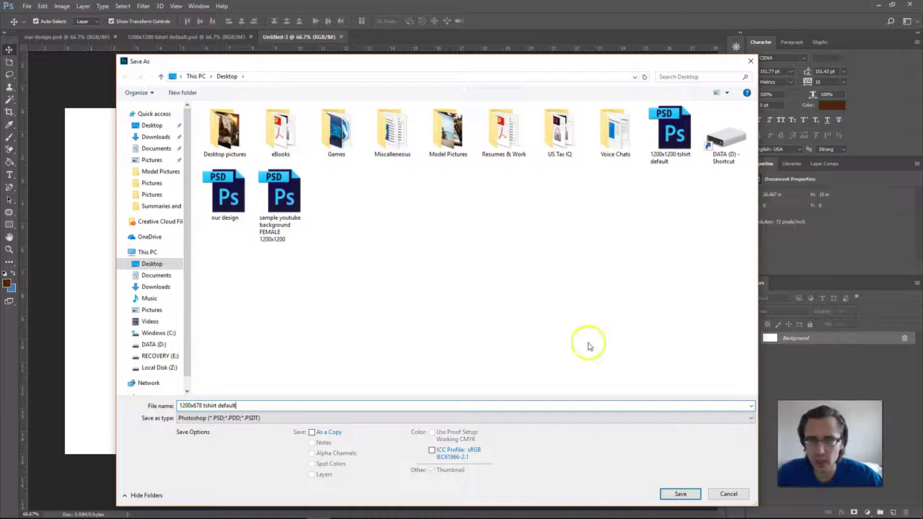
pyautogui.click(680, 494)
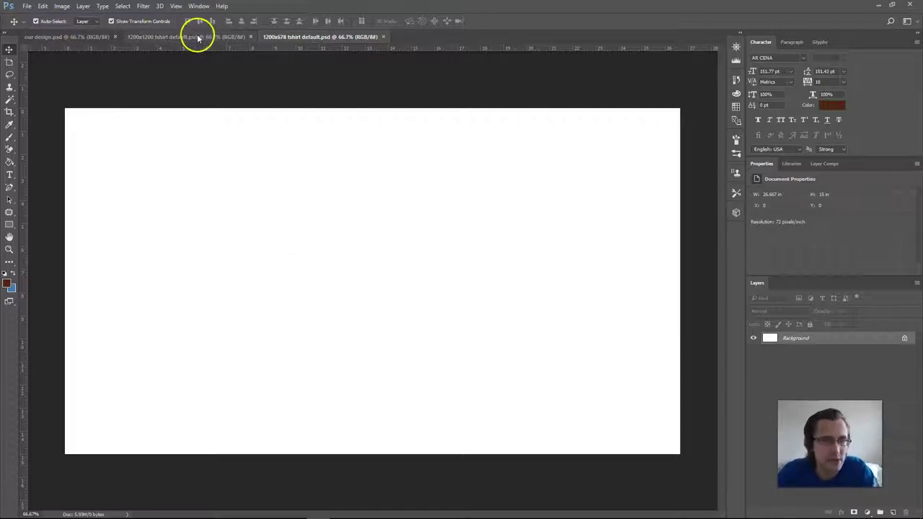
# Step: Resize the image of the "1200x1200 tshirt default" document to 1200 x 1200 pixels
pyautogui.click(164, 38)
pyautogui.click(62, 7)
pyautogui.click(72, 75)
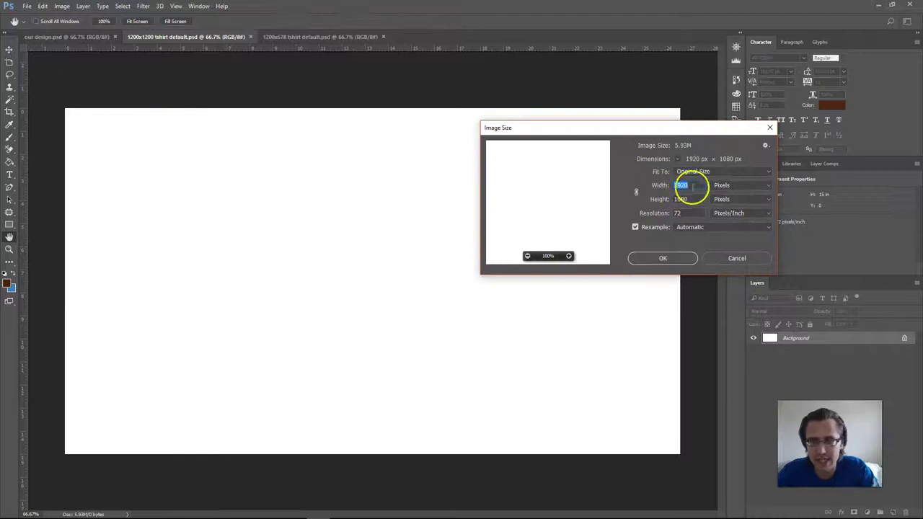
pyautogui.write('1200')
pyautogui.press('Tab')
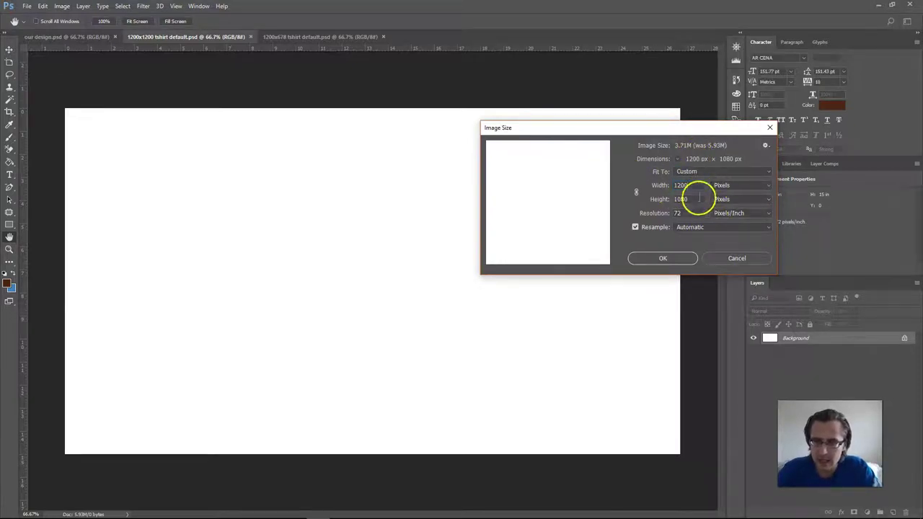
pyautogui.write('1200')
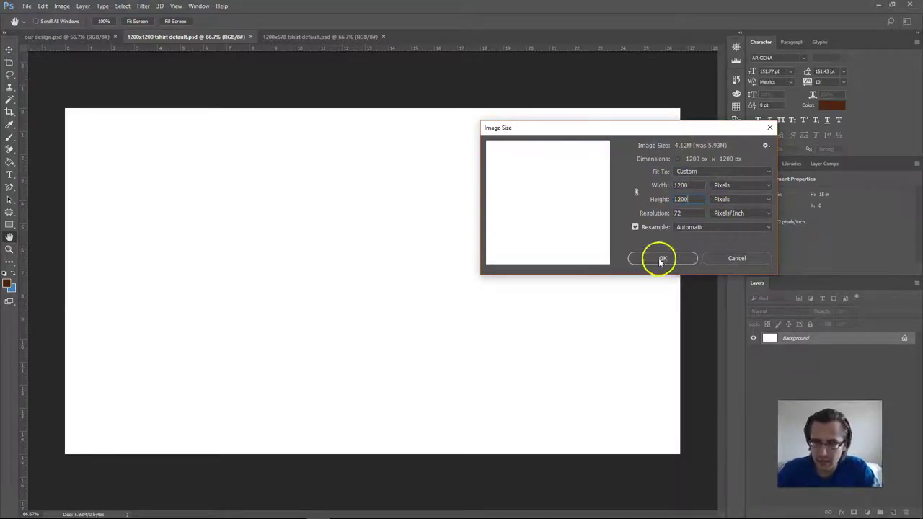
pyautogui.click(660, 258)
pyautogui.click(280, 36)
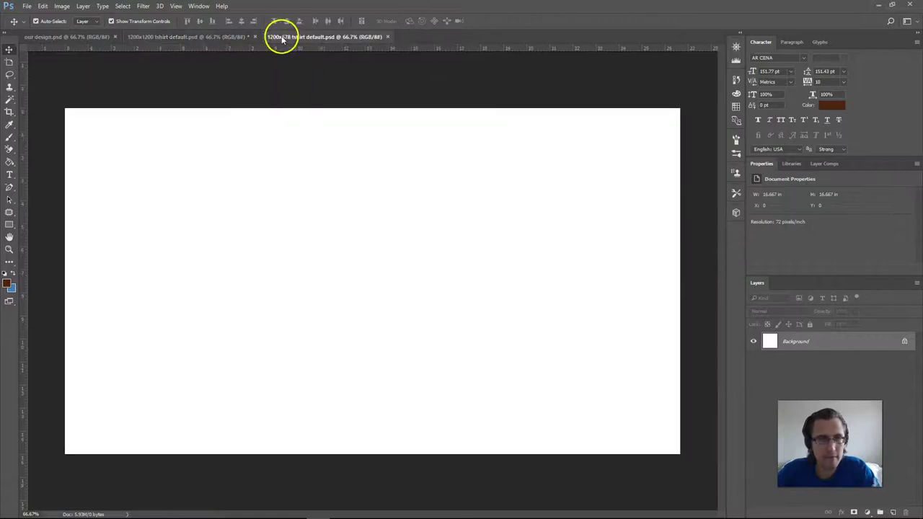
pyautogui.click(27, 6)
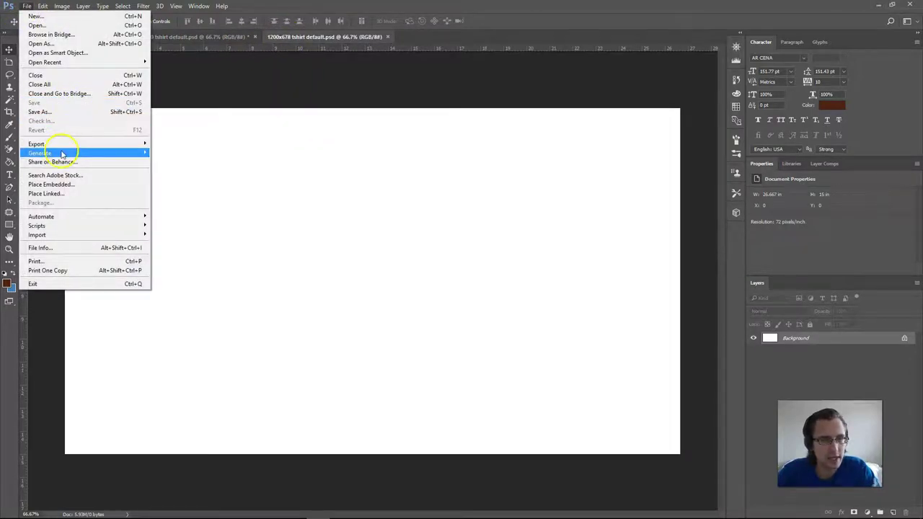
pyautogui.moveTo(63, 154)
pyautogui.click(310, 169)
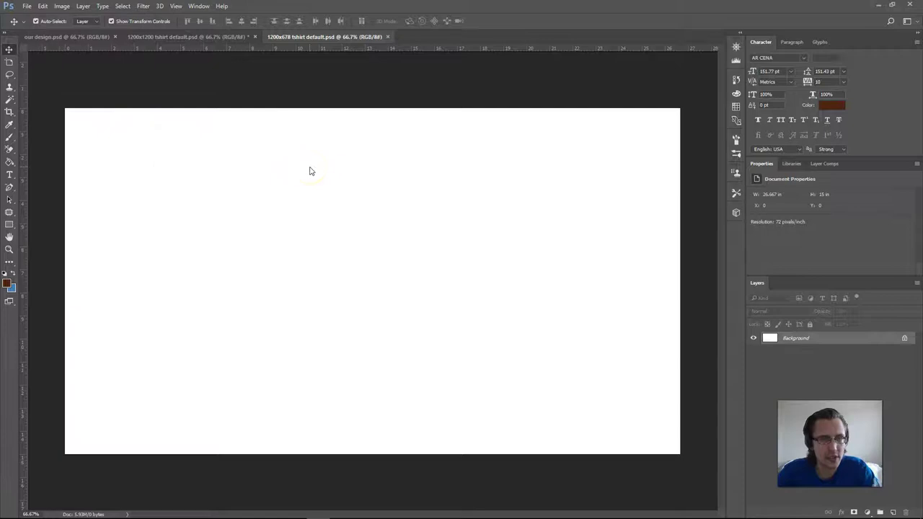
pyautogui.click(187, 37)
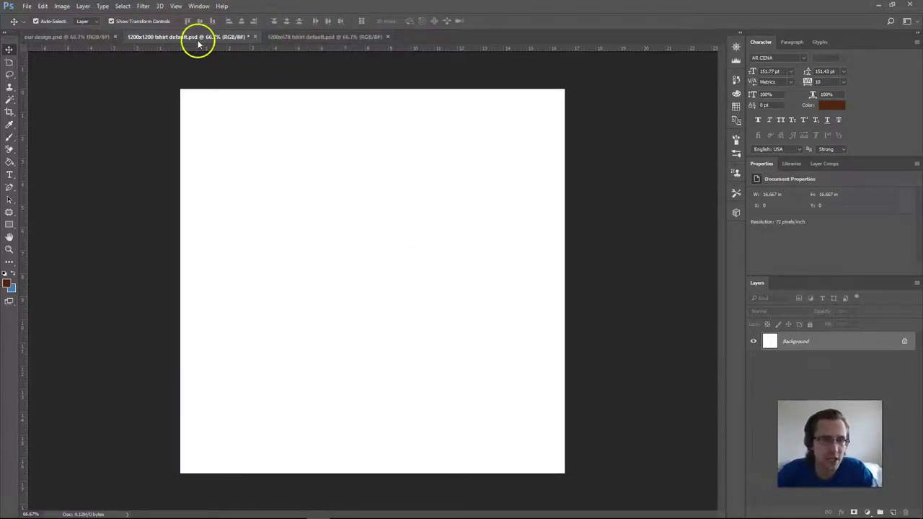
pyautogui.click(299, 36)
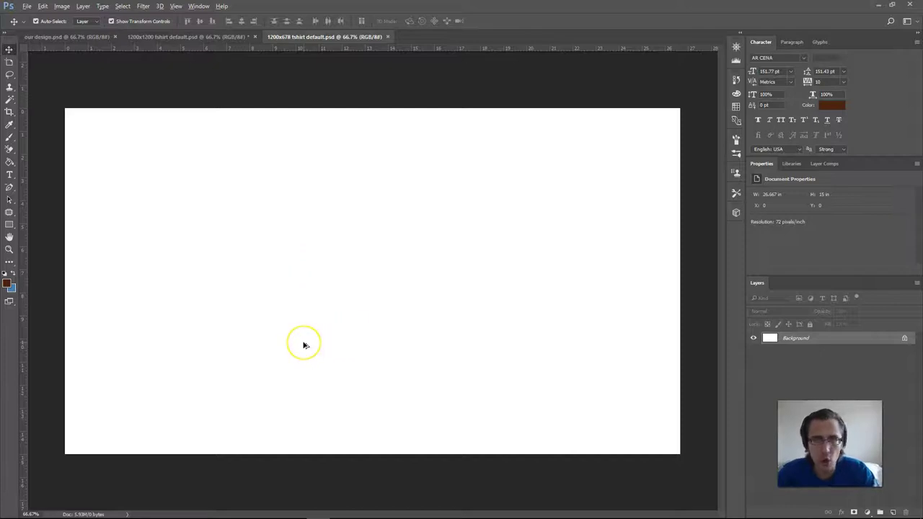
pyautogui.scroll(-2, 303, 344)
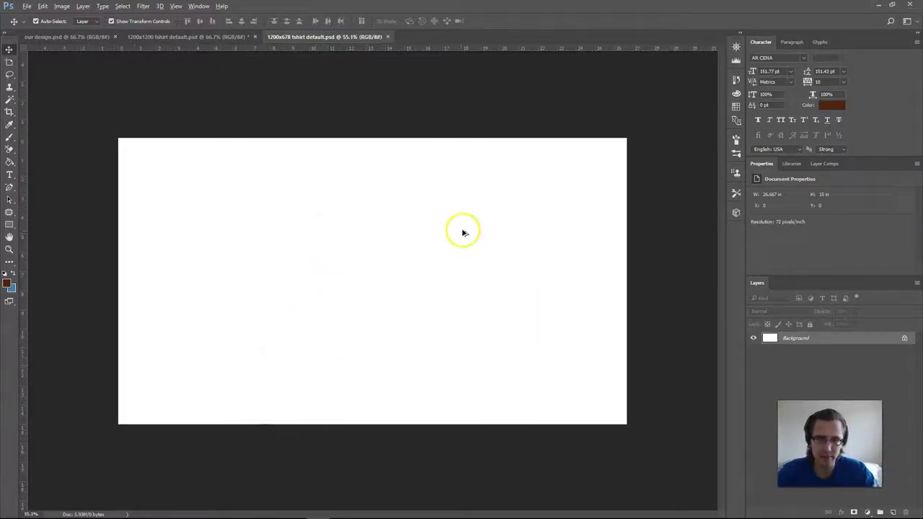
pyautogui.scroll(-2, 466, 232)
pyautogui.scroll(1, 451, 243)
pyautogui.scroll(-1, 447, 248)
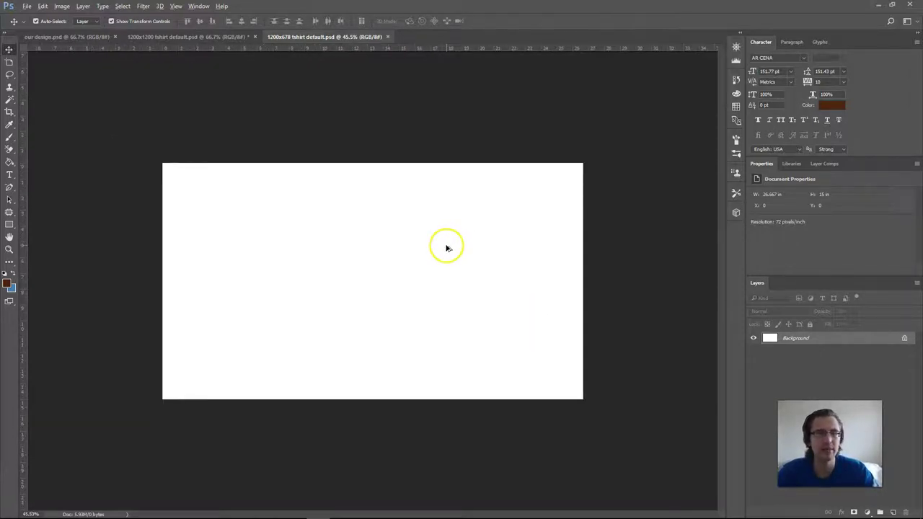
# Step: Switch to the "our design" document and activate the Paint Bucket tool
pyautogui.click(157, 36)
pyautogui.click(58, 37)
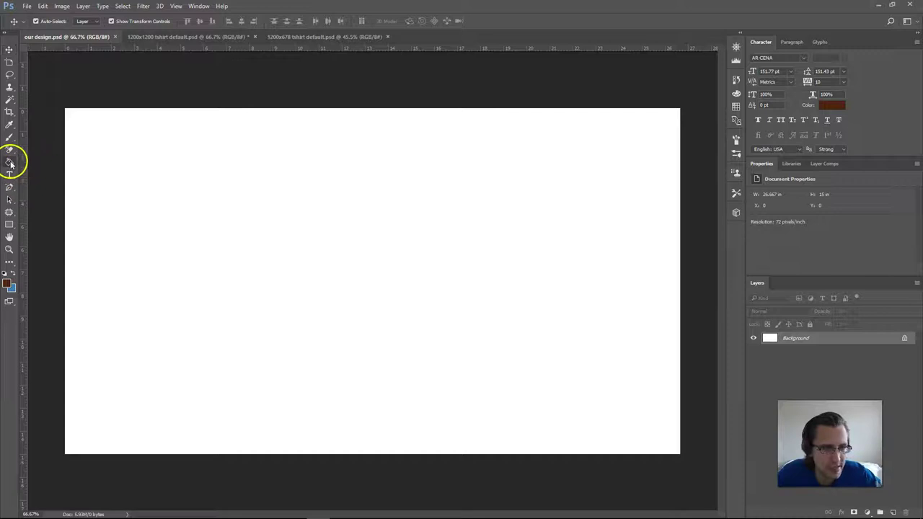
pyautogui.click(10, 163)
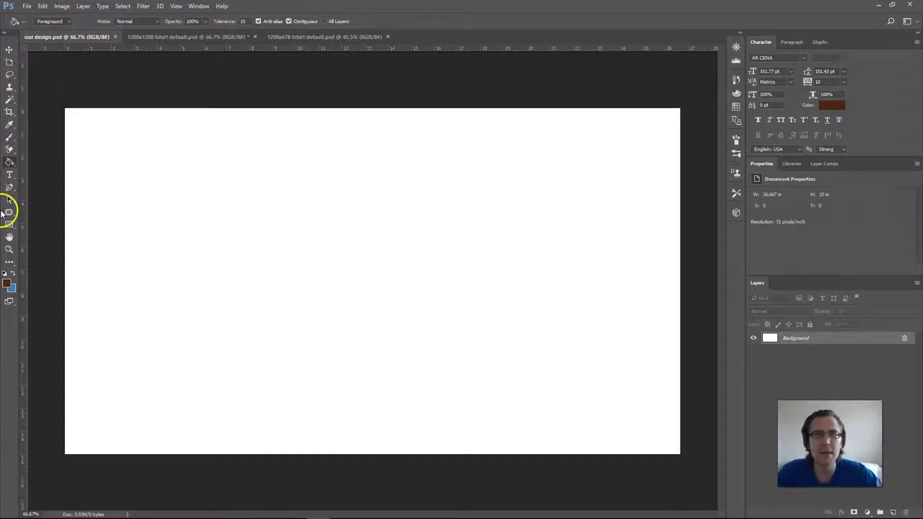
# Step: Examine the extra tools available for customizing the toolbar without changing the tool arrangement
pyautogui.click(10, 262)
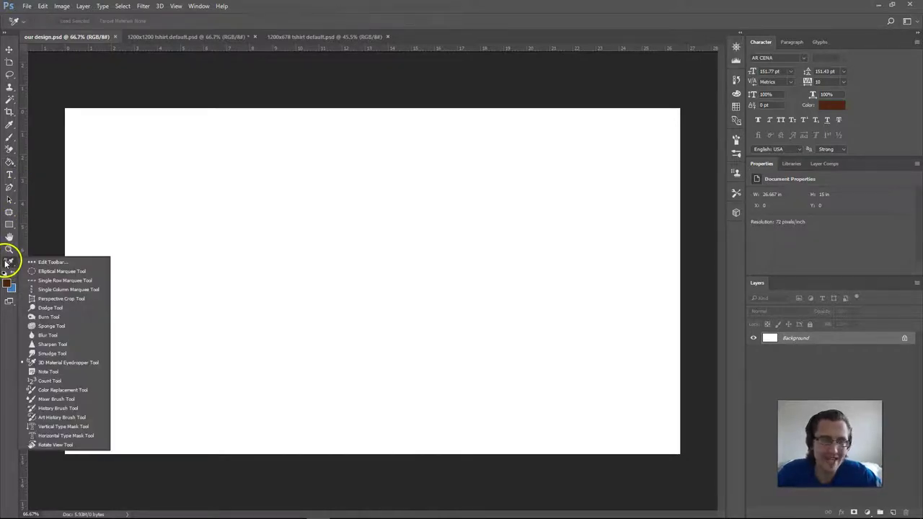
pyautogui.click(45, 262)
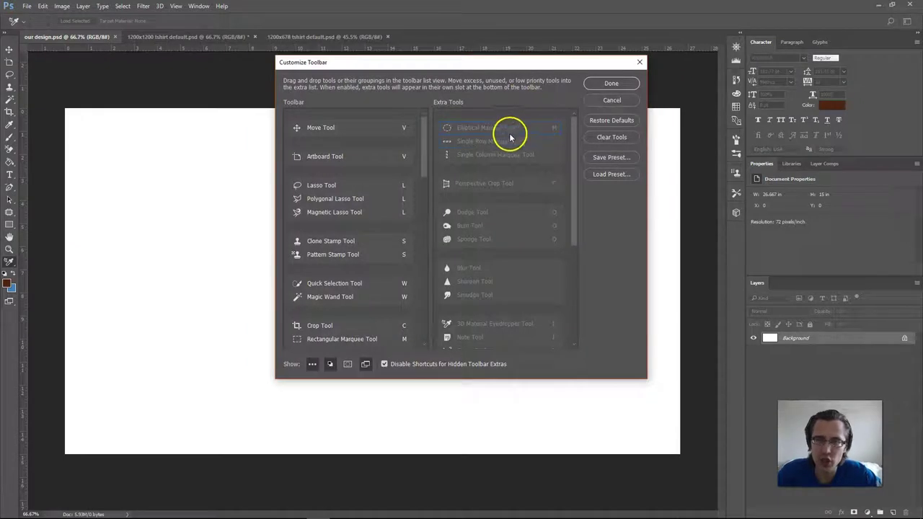
pyautogui.moveTo(570, 135); pyautogui.dragTo(564, 228)
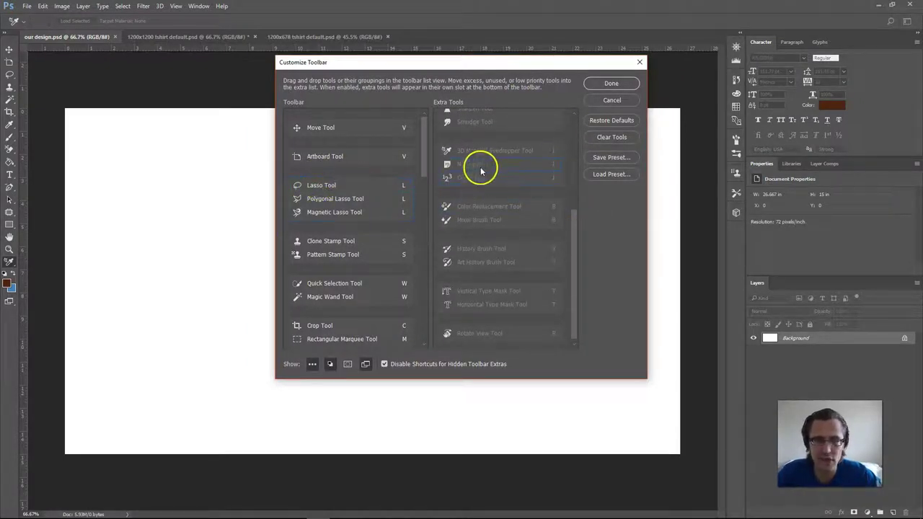
pyautogui.moveTo(488, 166)
pyautogui.mouseDown()
pyautogui.moveTo(346, 150)
pyautogui.moveTo(334, 200)
pyautogui.moveTo(465, 150)
pyautogui.moveTo(505, 171)
pyautogui.mouseUp()
pyautogui.click(638, 63)
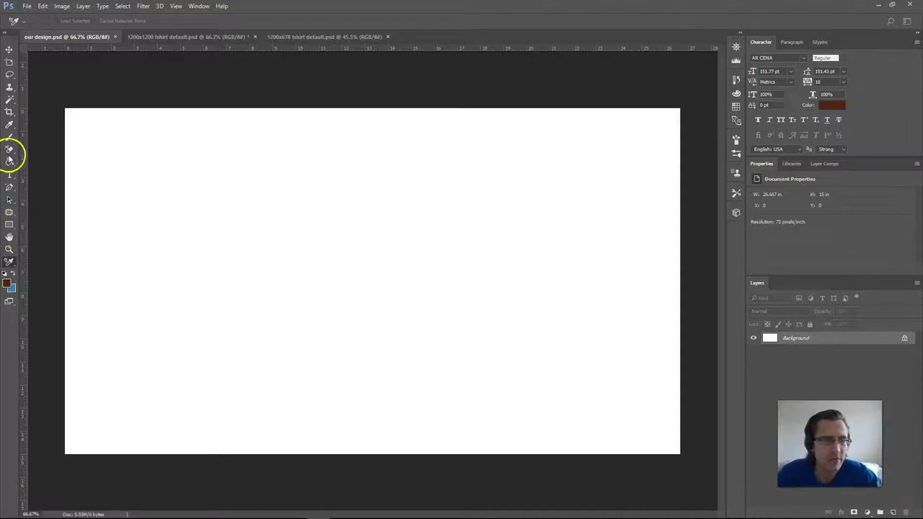
# Step: Fill the background of the "our design" document with black (#000000) using the Paint Bucket tool
pyautogui.rightClick(10, 164)
pyautogui.click(41, 169)
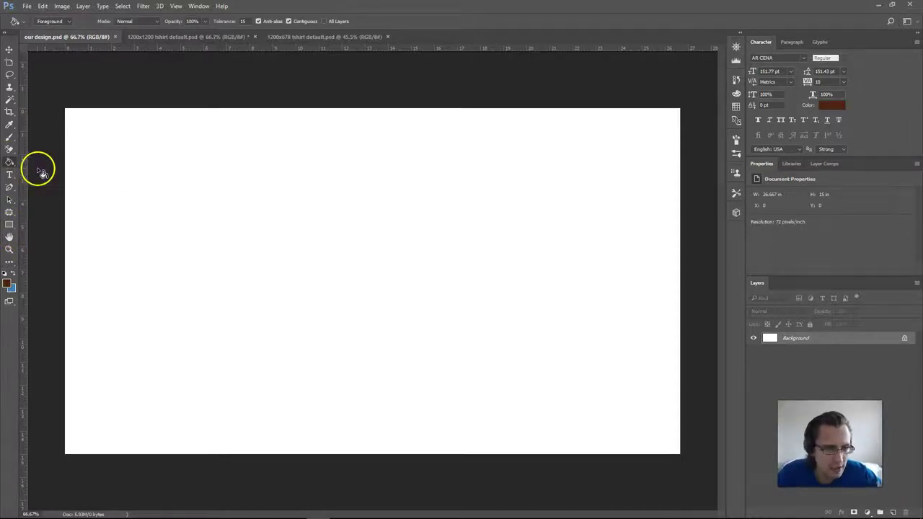
pyautogui.click(8, 284)
pyautogui.write('000000')
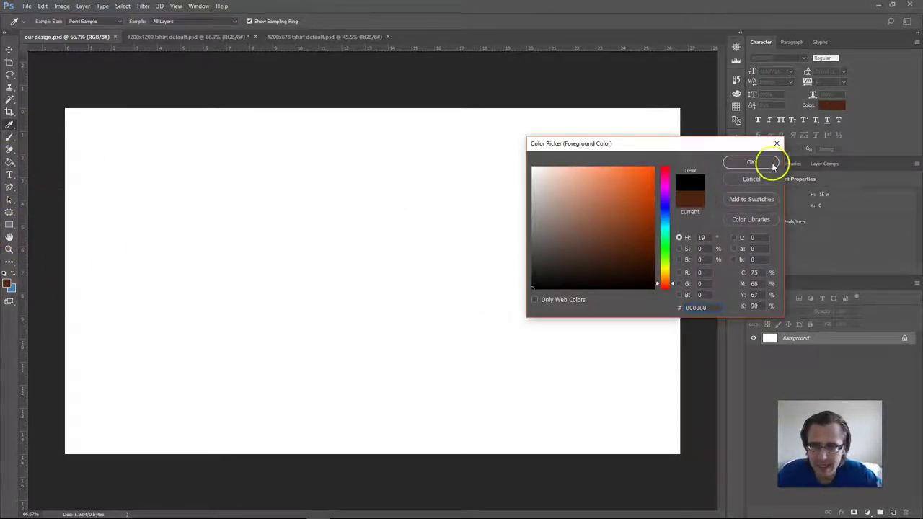
pyautogui.click(763, 162)
pyautogui.click(400, 211)
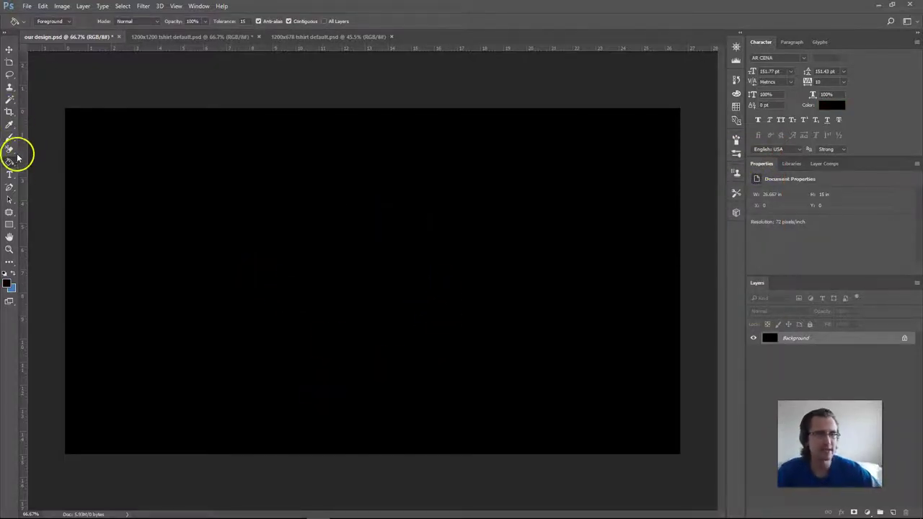
# Step: Add a large text box on the black canvas reading "Our Test Deisgn" and set its text colour to white (#ffffff)
pyautogui.click(9, 174)
pyautogui.moveTo(130, 153); pyautogui.dragTo(549, 369)
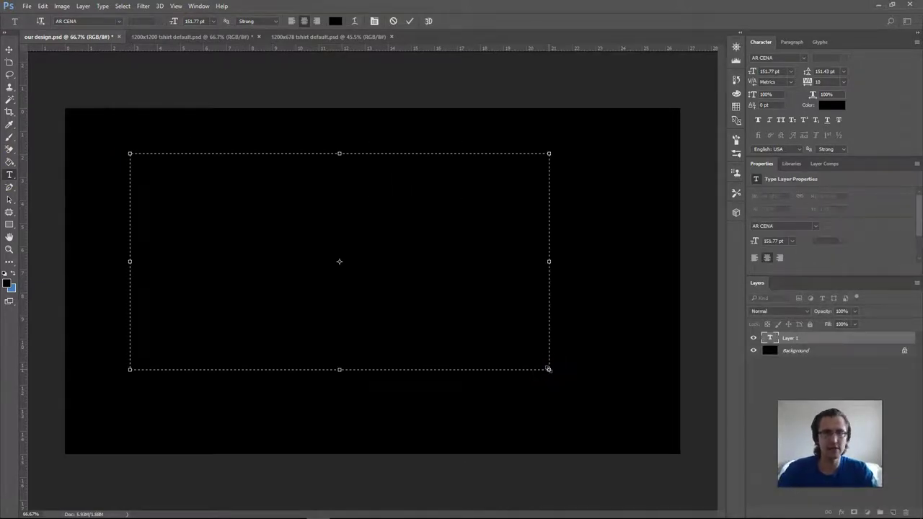
pyautogui.doubleClick(359, 180)
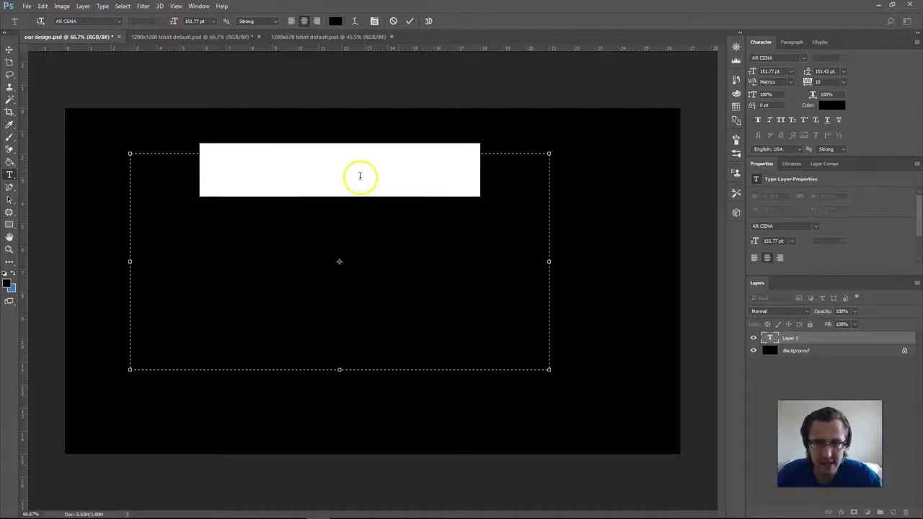
pyautogui.click(830, 105)
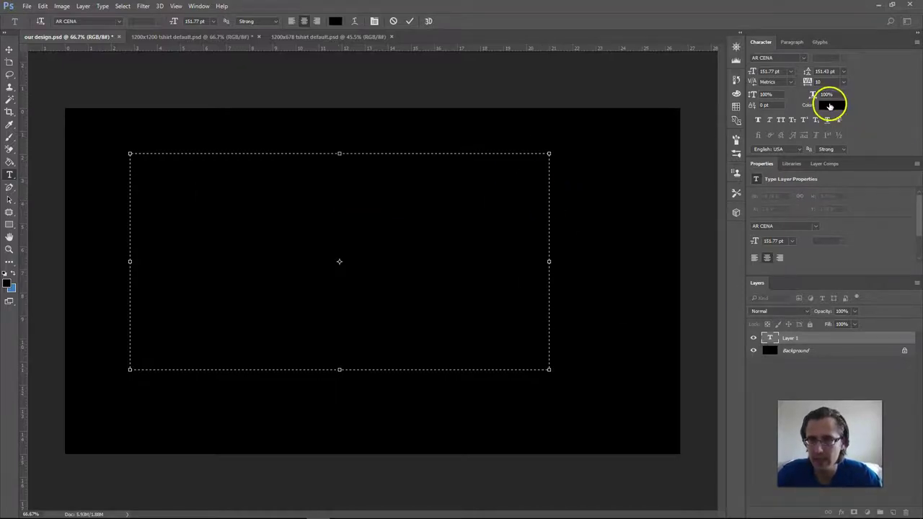
pyautogui.moveTo(580, 188); pyautogui.dragTo(459, 152)
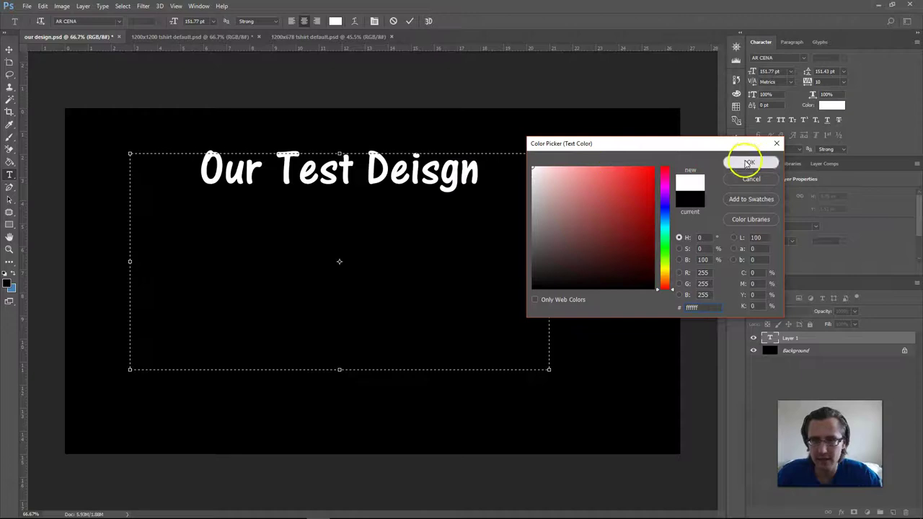
pyautogui.click(748, 163)
# Step: Correct the misspelled last word of the text to "Design"
pyautogui.click(806, 58)
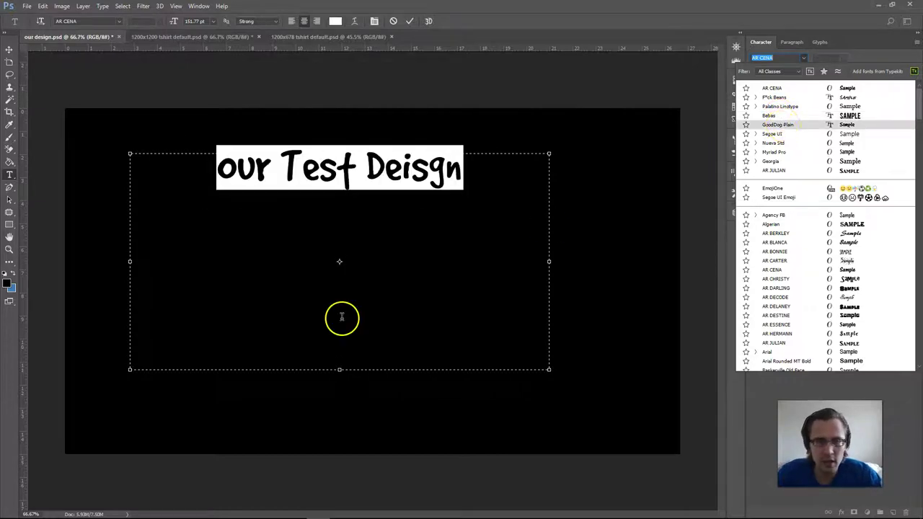
pyautogui.click(305, 315)
pyautogui.click(402, 199)
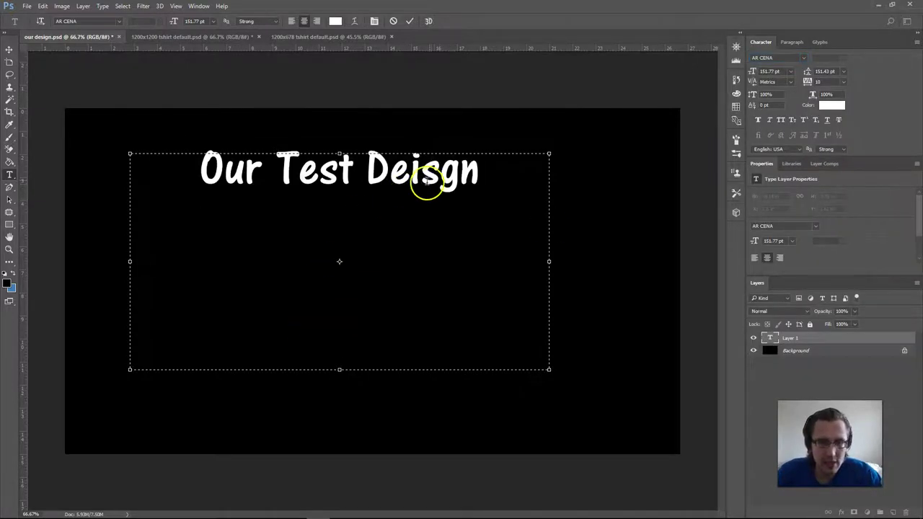
pyautogui.moveTo(437, 173); pyautogui.dragTo(406, 173)
pyautogui.write('si')
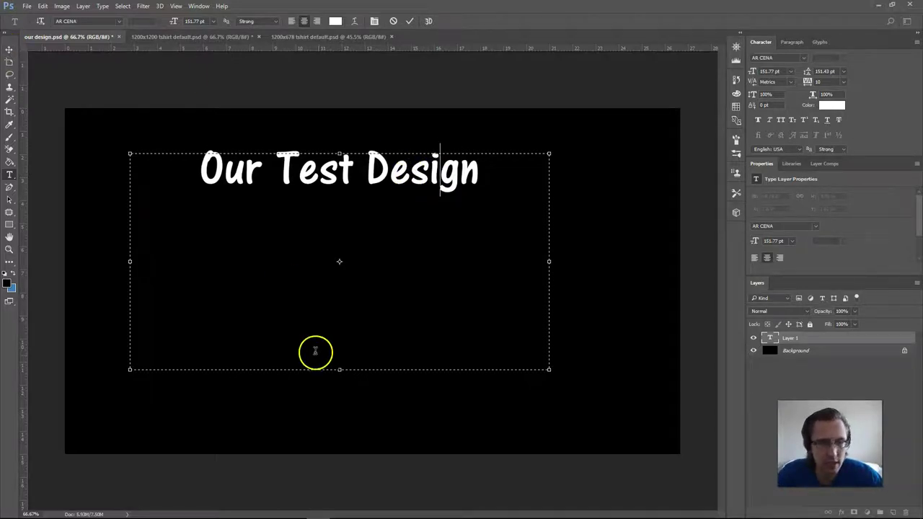
# Step: Shrink the text box to about 12.4 x 1.75 in around "Our Test Design" and commit the text
pyautogui.moveTo(339, 370); pyautogui.dragTo(375, 192)
pyautogui.moveTo(547, 174); pyautogui.dragTo(416, 173)
pyautogui.click(10, 49)
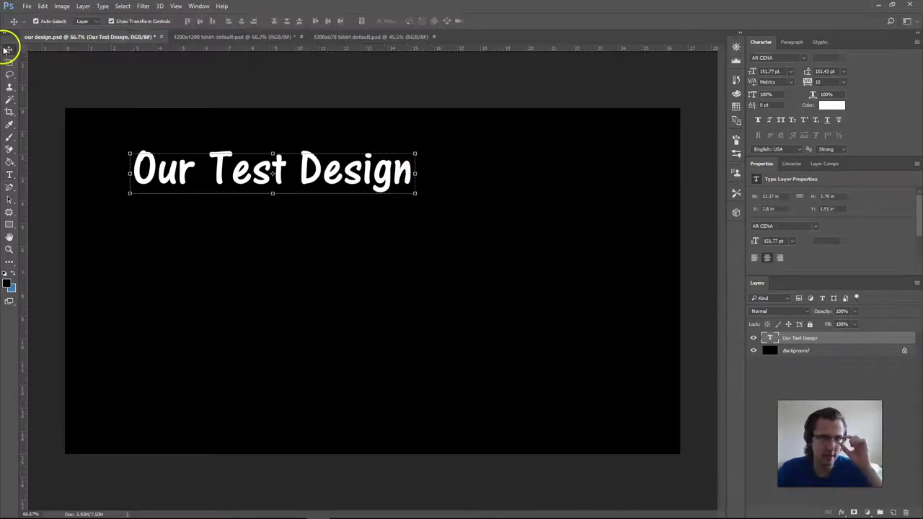
# Step: Try to change the font of the "Our Test Design" text to Bebas
pyautogui.click(803, 57)
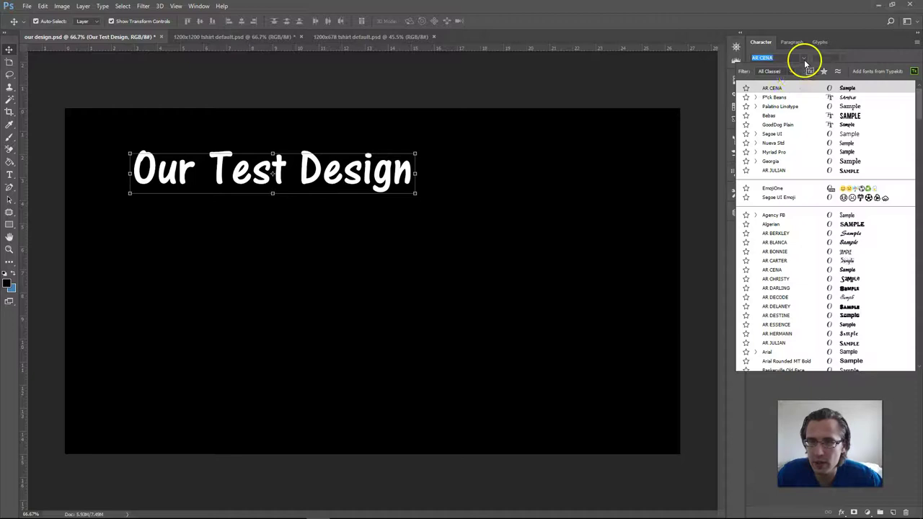
pyautogui.click(779, 118)
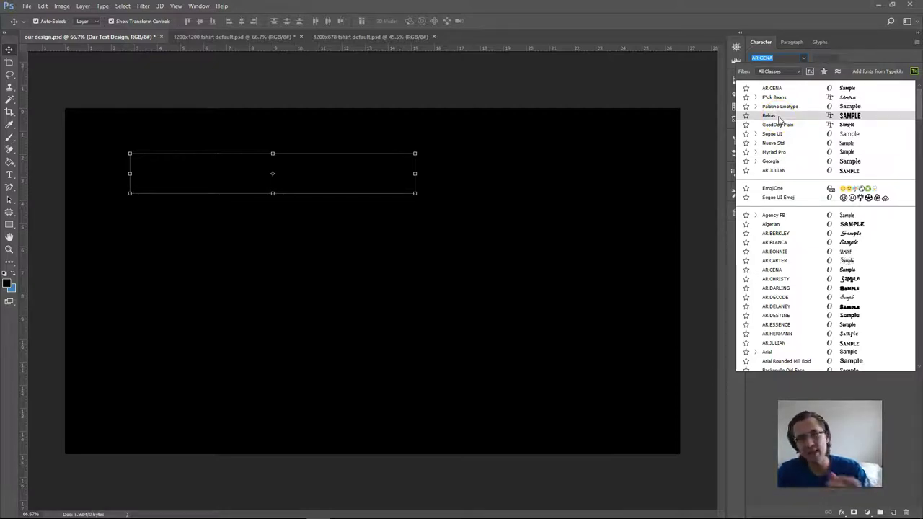
pyautogui.press('Return')
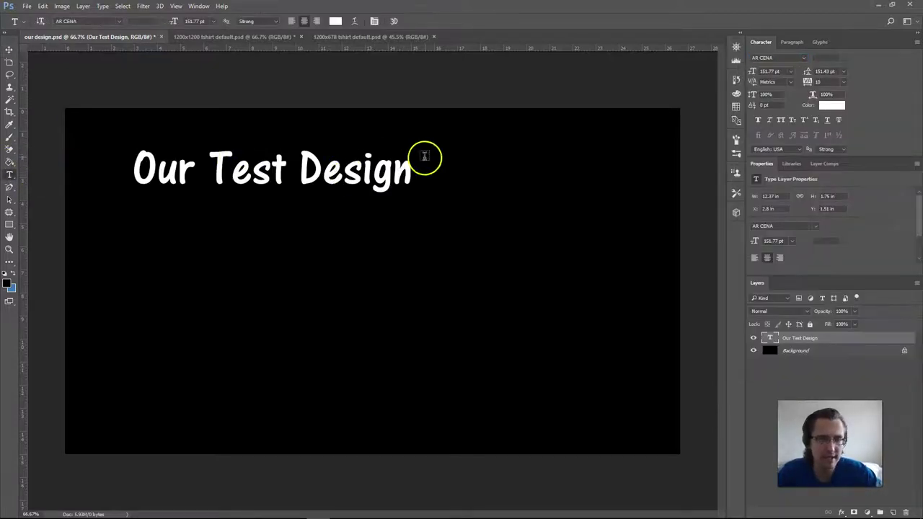
# Step: Enlarge the text box to about 15 x 3.25 in and set the font of "Our Test Design" to Nueva Std
pyautogui.moveTo(415, 171); pyautogui.dragTo(476, 173)
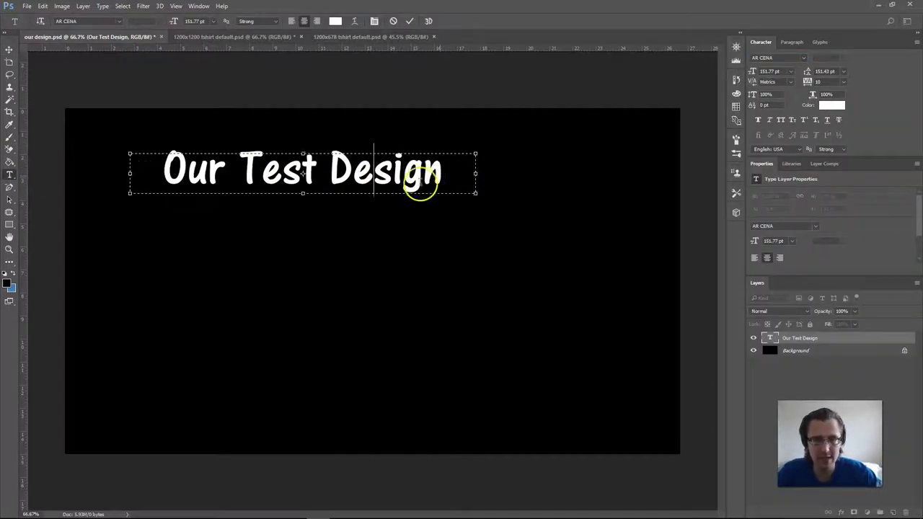
pyautogui.moveTo(302, 193); pyautogui.dragTo(301, 228)
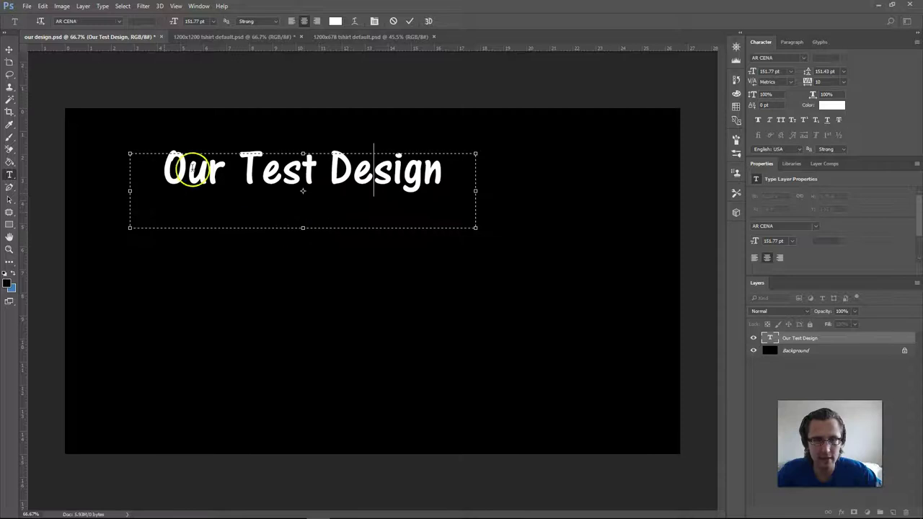
pyautogui.click(9, 48)
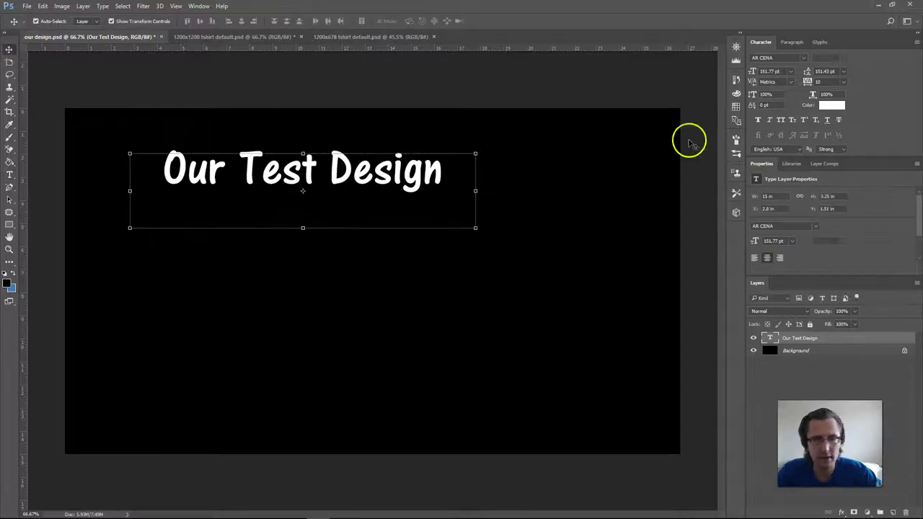
pyautogui.click(804, 59)
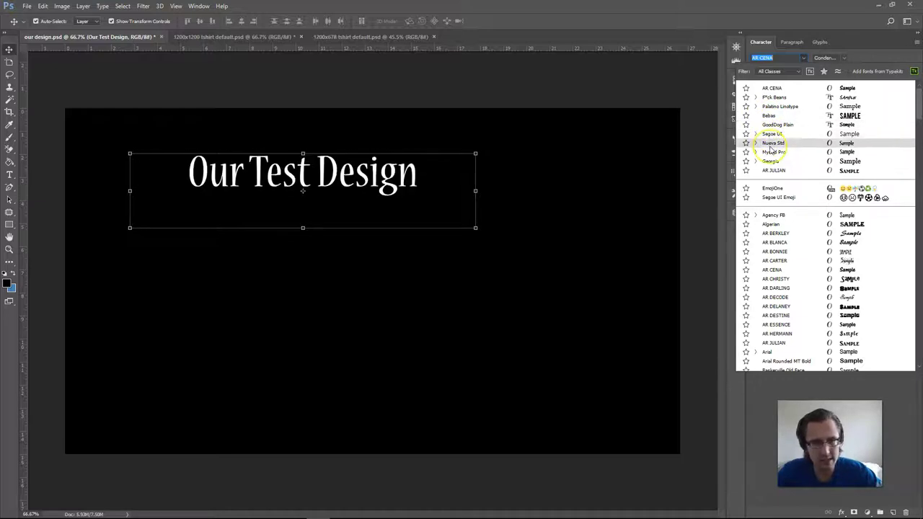
pyautogui.click(776, 144)
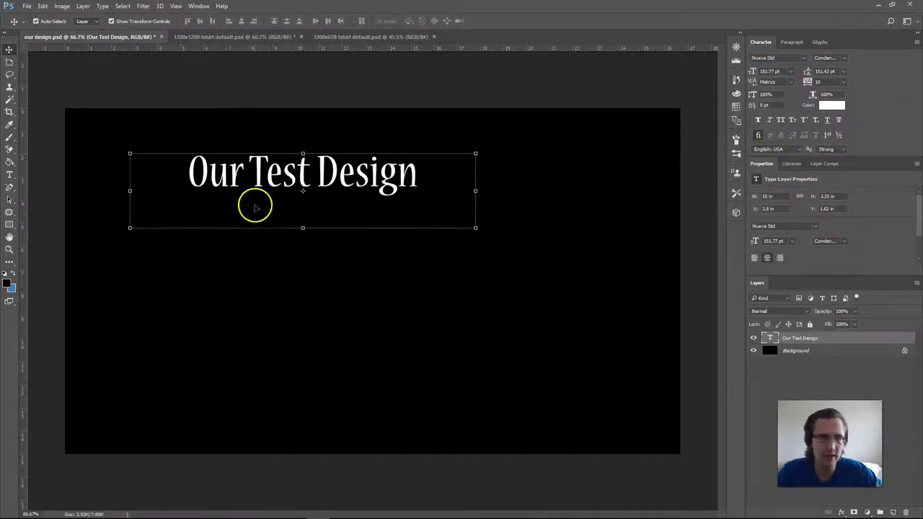
# Step: Shrink the text box tightly around the Nueva Std text, to about 10.3 x 1.6 in
pyautogui.click(9, 175)
pyautogui.click(294, 221)
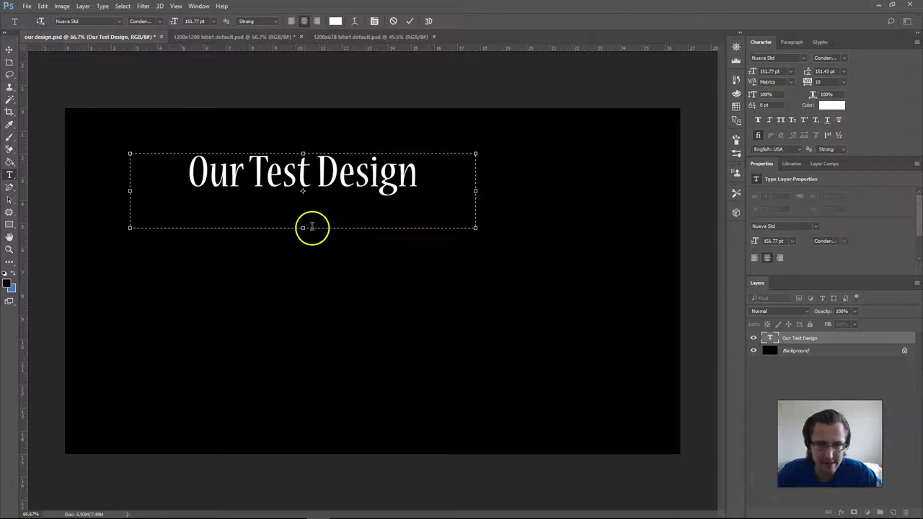
pyautogui.moveTo(302, 231); pyautogui.dragTo(306, 192)
pyautogui.moveTo(476, 172); pyautogui.dragTo(367, 163)
pyautogui.click(9, 49)
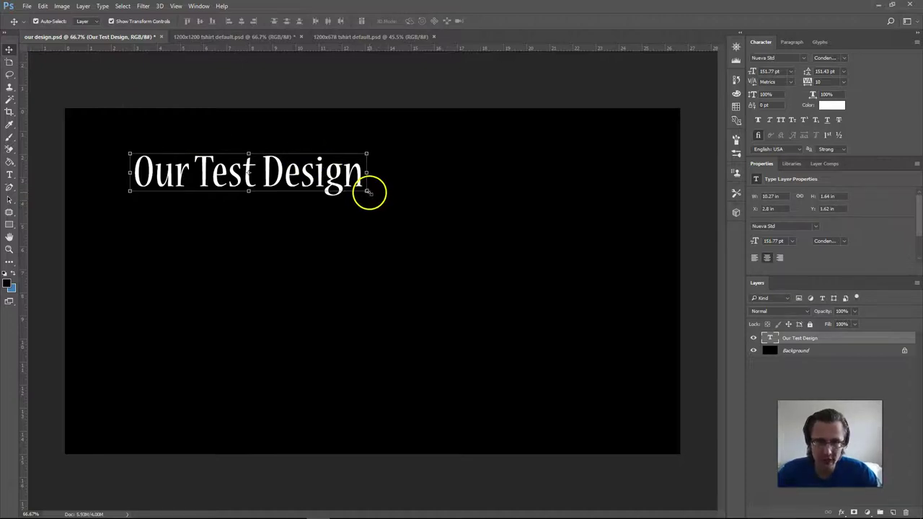
# Step: Scale the "Our Test Design" text up to about 185% and move it to the upper middle of the canvas
pyautogui.moveTo(366, 191); pyautogui.dragTo(487, 238)
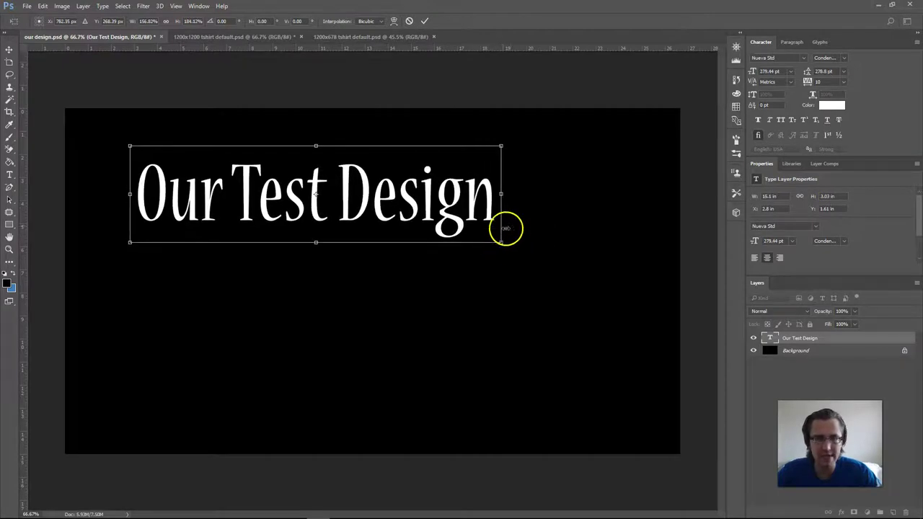
pyautogui.moveTo(507, 193); pyautogui.dragTo(570, 203)
pyautogui.moveTo(384, 189); pyautogui.dragTo(414, 208)
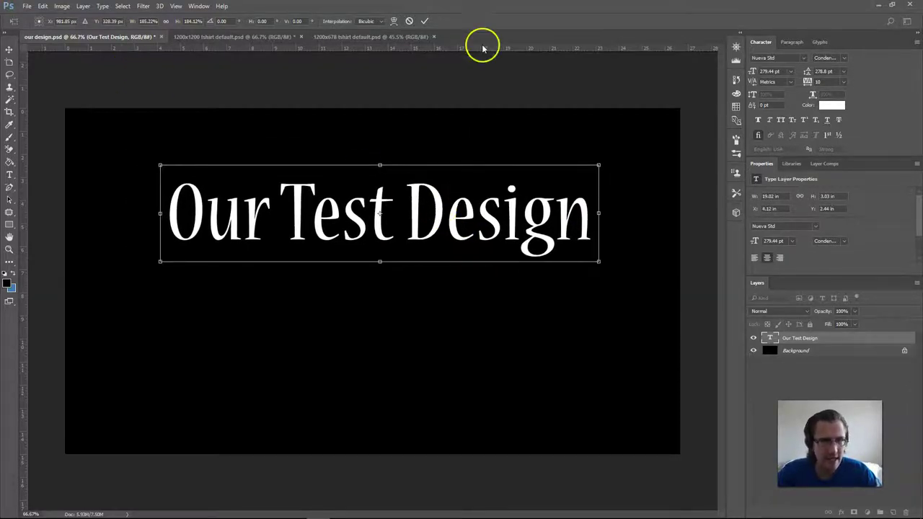
pyautogui.click(425, 21)
pyautogui.click(27, 8)
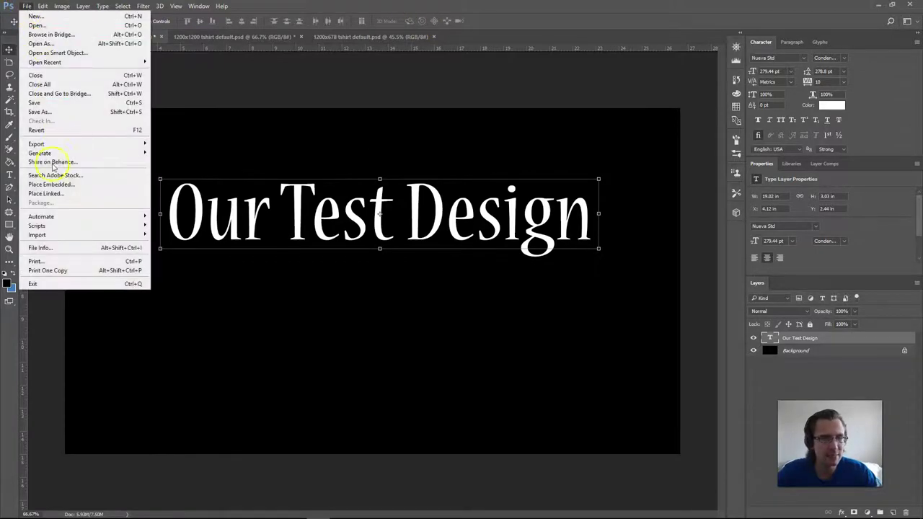
pyautogui.click(58, 194)
pyautogui.doubleClick(336, 196)
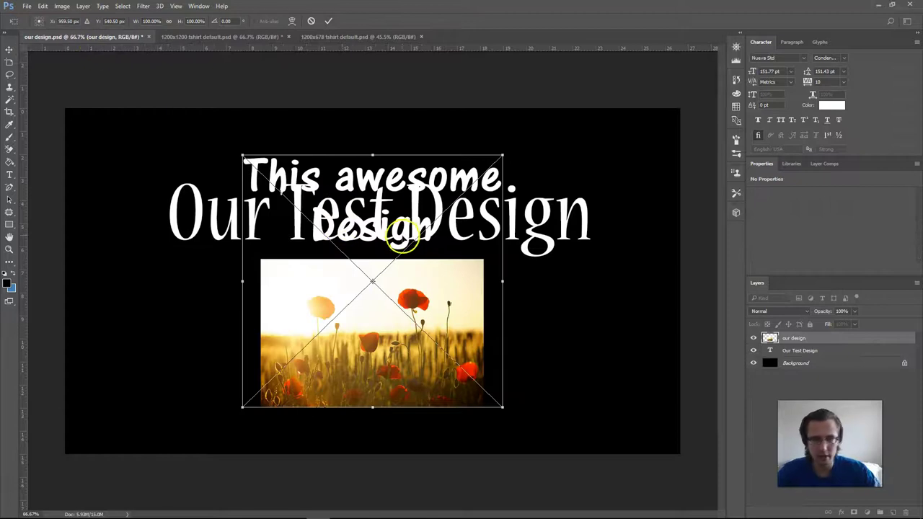
pyautogui.press('Escape')
# Step: Place the linked image sunset-174276_1920, scale it to about 11.6 x 7.7 in, and position it centred below the text
pyautogui.click(25, 6)
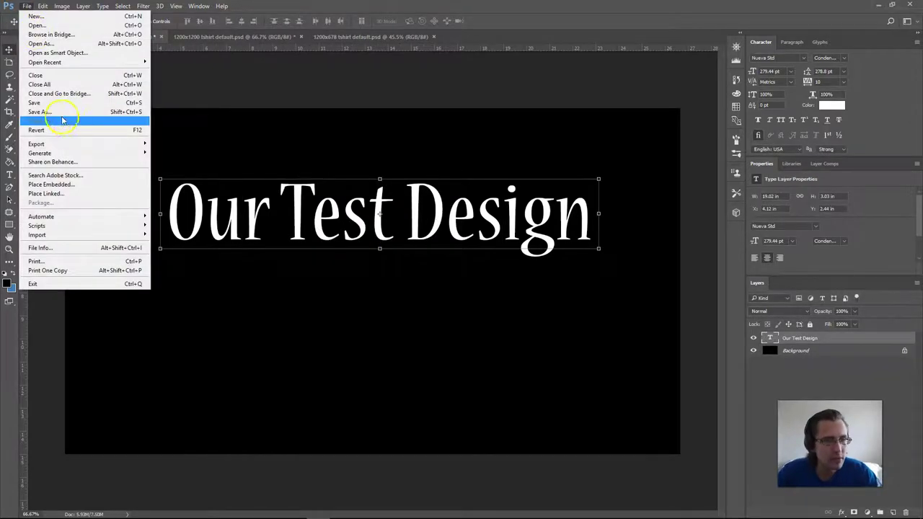
pyautogui.click(57, 193)
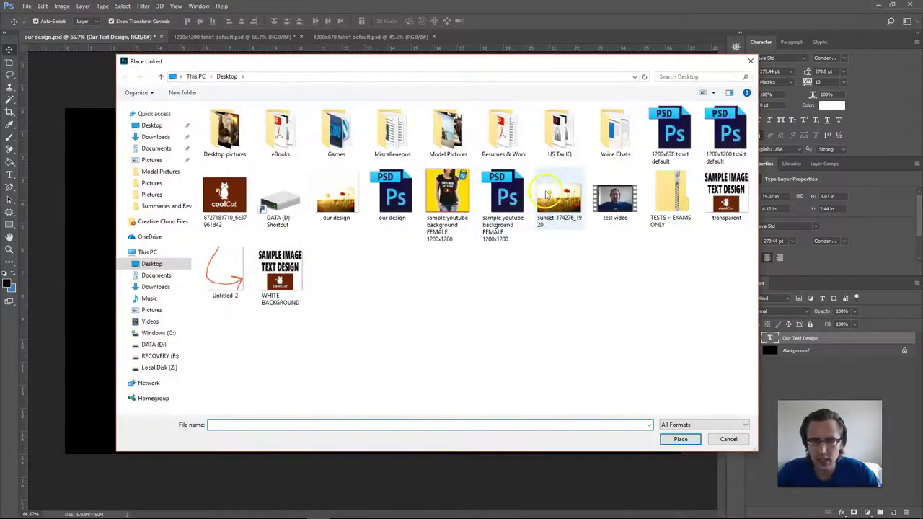
pyautogui.doubleClick(547, 195)
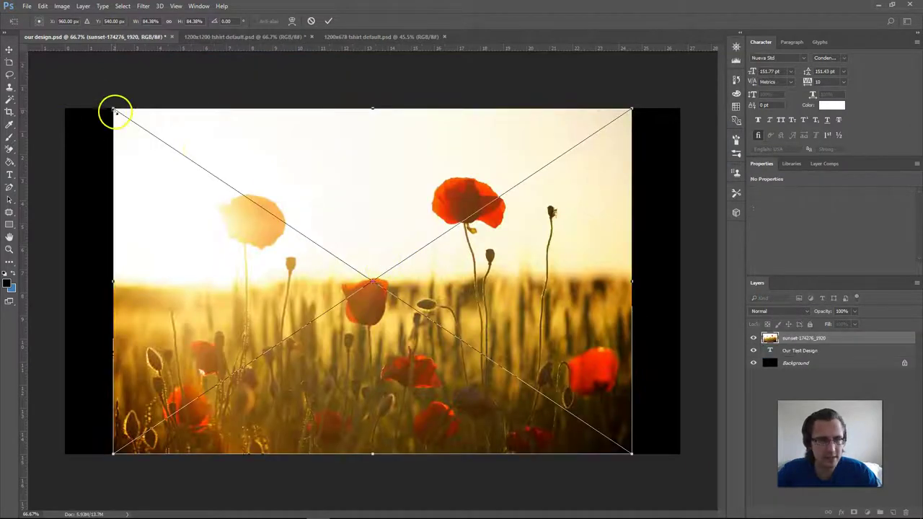
pyautogui.moveTo(115, 110); pyautogui.dragTo(354, 295)
pyautogui.moveTo(494, 316); pyautogui.dragTo(382, 271)
pyautogui.click(329, 21)
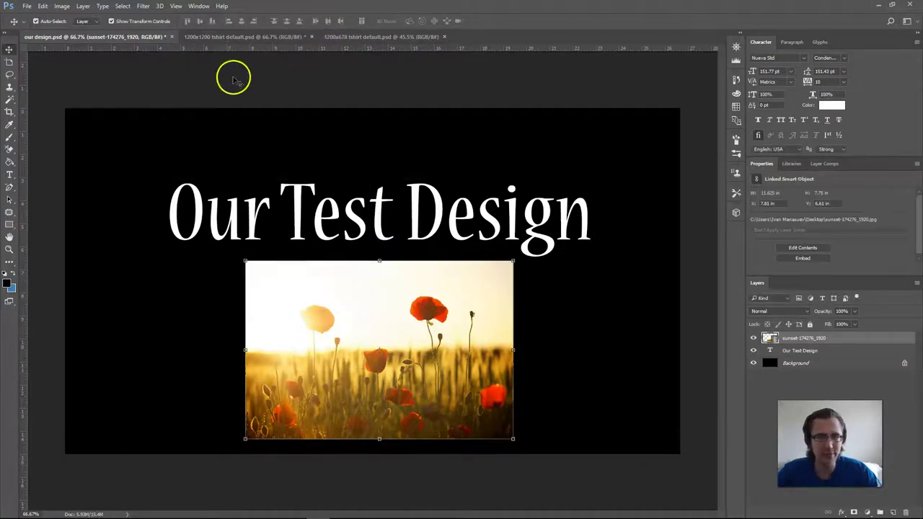
# Step: Select the text and sunset image layers together and move them to the lower left of the canvas
pyautogui.moveTo(159, 75); pyautogui.dragTo(457, 309)
pyautogui.moveTo(412, 289); pyautogui.dragTo(307, 325)
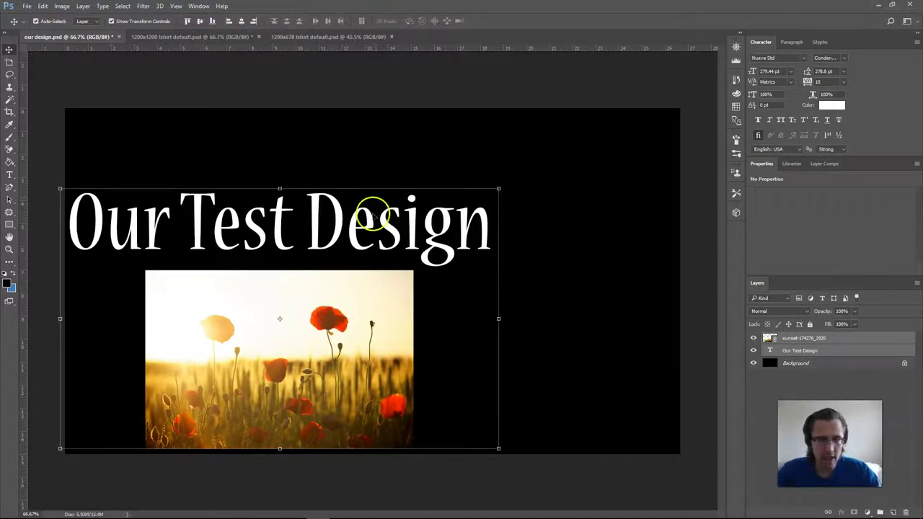
pyautogui.click(339, 113)
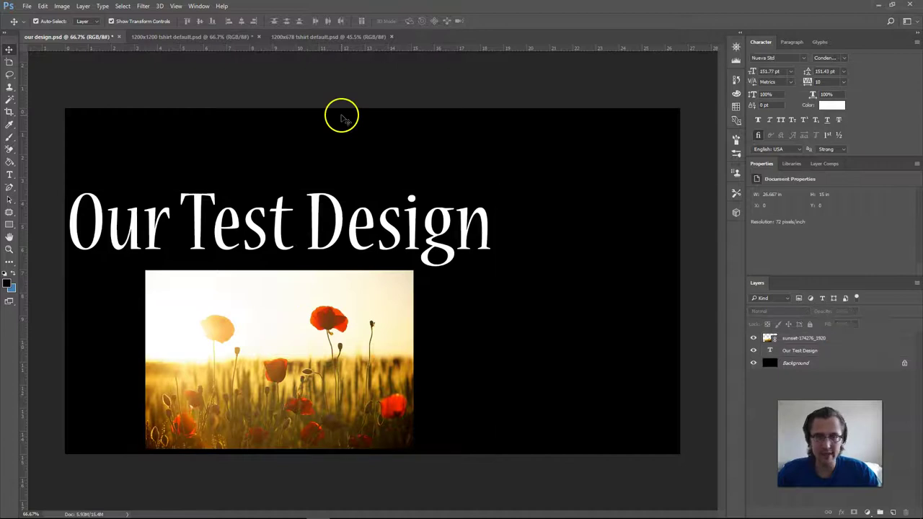
# Step: Crop the canvas tightly around the text and image, to about 18.6 x 11.5 in
pyautogui.click(9, 108)
pyautogui.moveTo(372, 108); pyautogui.dragTo(369, 149)
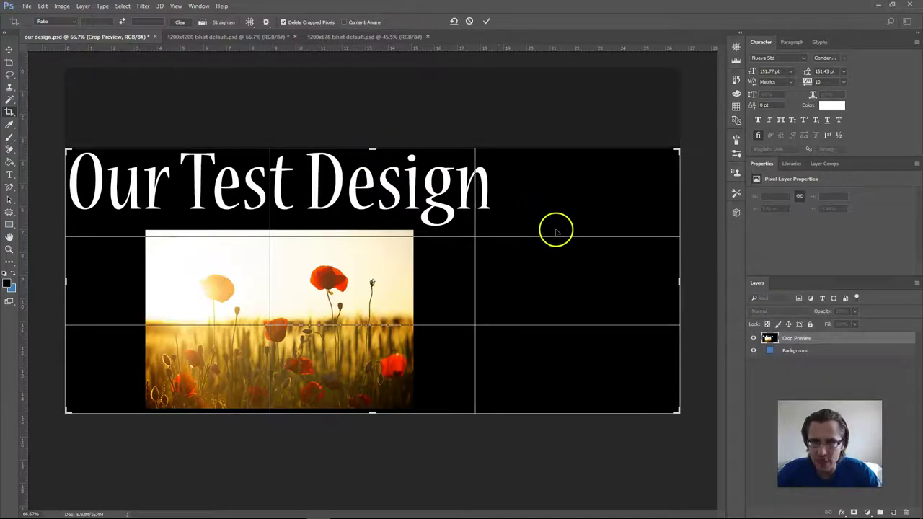
pyautogui.moveTo(677, 281); pyautogui.dragTo(584, 275)
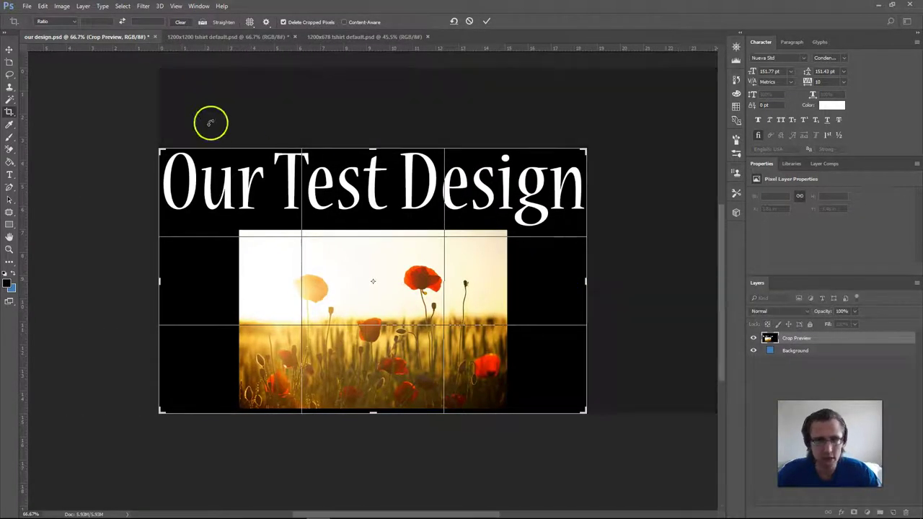
pyautogui.click(486, 26)
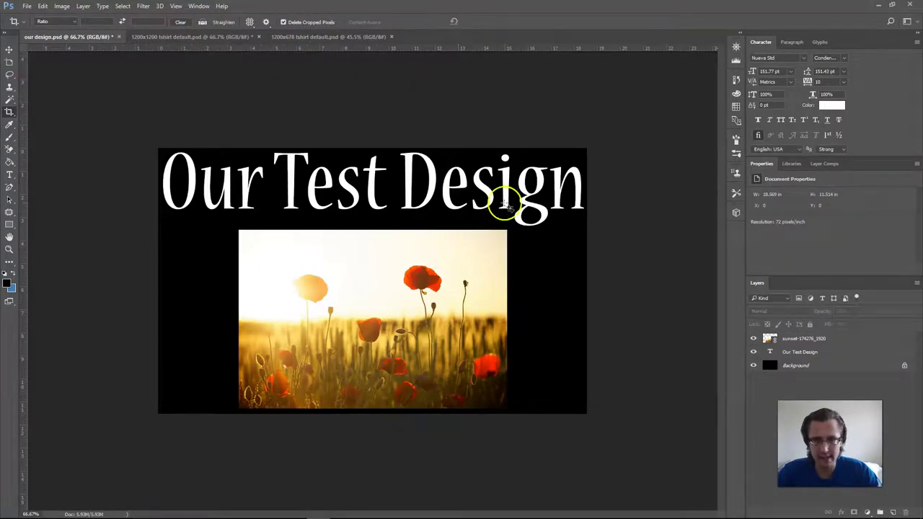
# Step: Hide the black Background layer and save the design's PSD document
pyautogui.click(8, 51)
pyautogui.click(753, 365)
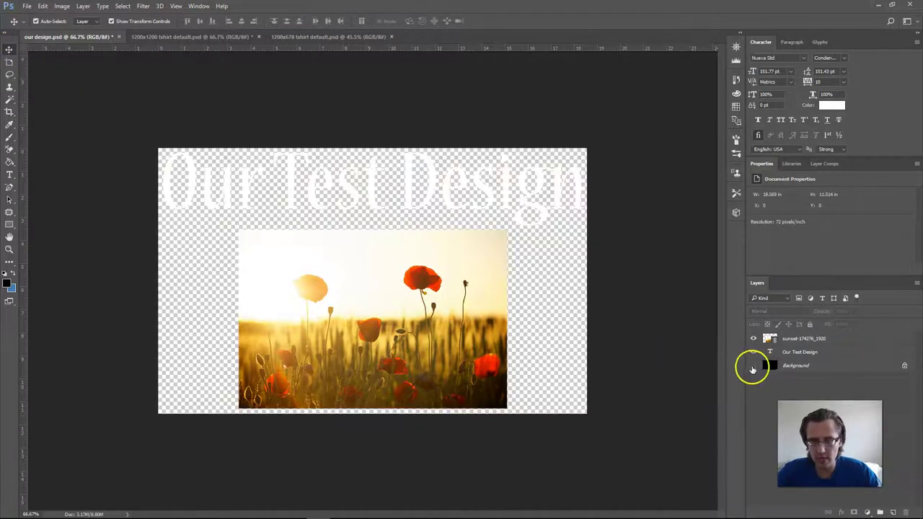
pyautogui.click(372, 186)
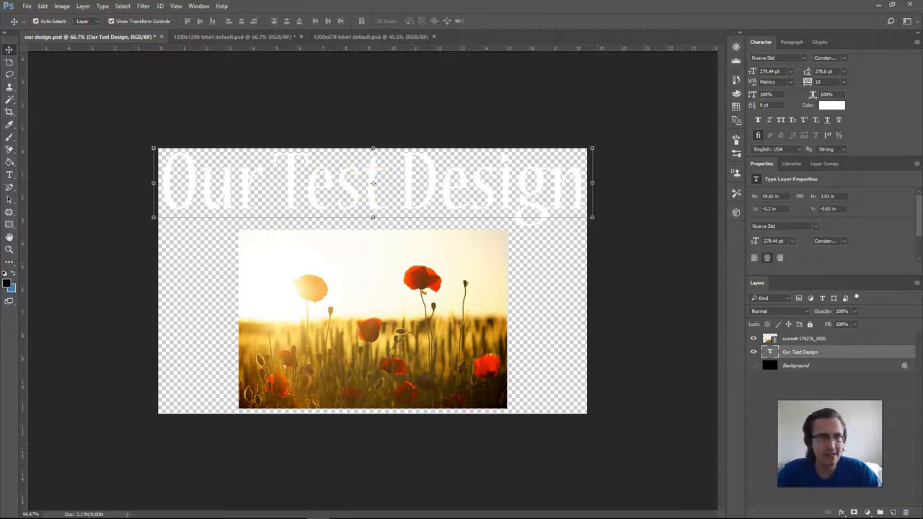
pyautogui.click(27, 6)
pyautogui.click(233, 110)
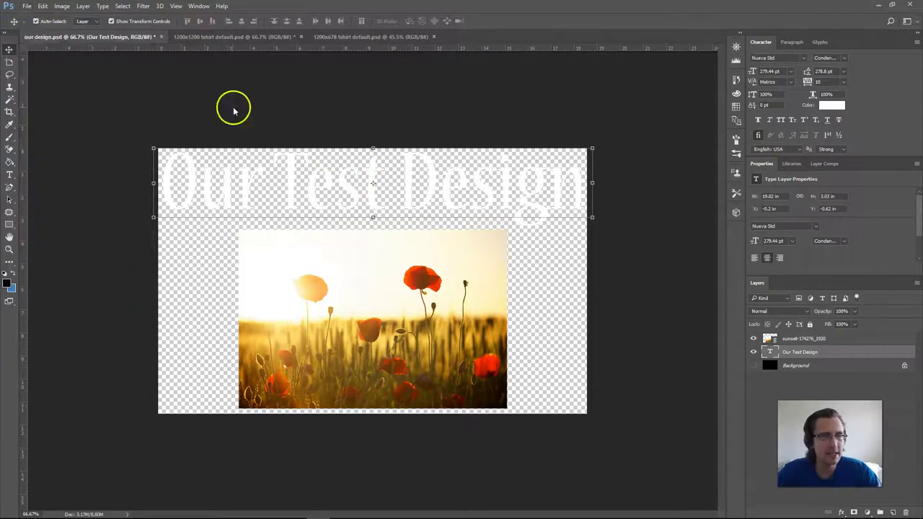
pyautogui.click(27, 6)
pyautogui.click(33, 103)
# Step: Save a PNG copy named "our design" on the Desktop, replacing the existing file and using Smallest / Slow compression without interlacing
pyautogui.click(26, 6)
pyautogui.click(52, 113)
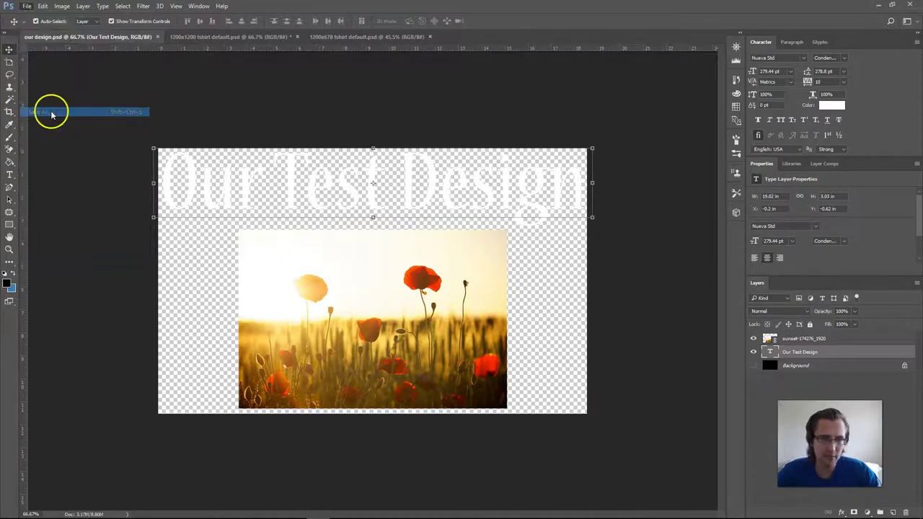
pyautogui.click(325, 419)
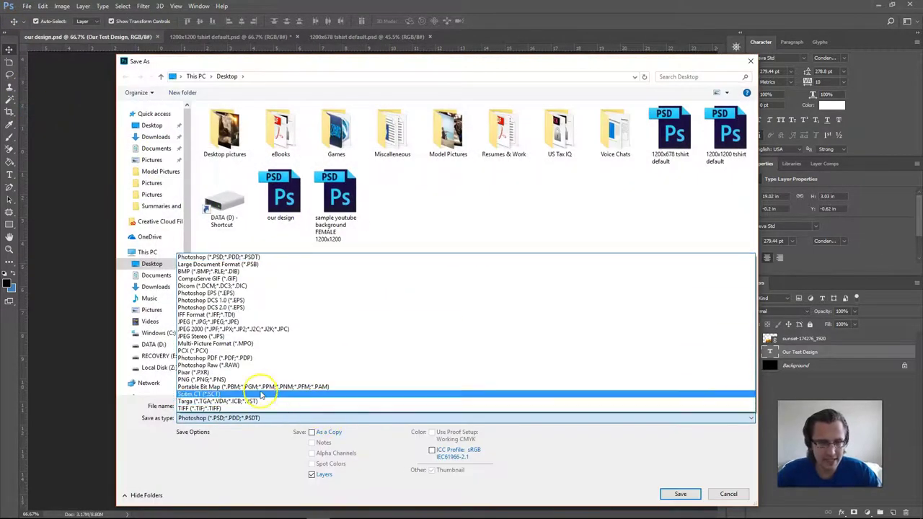
pyautogui.click(207, 379)
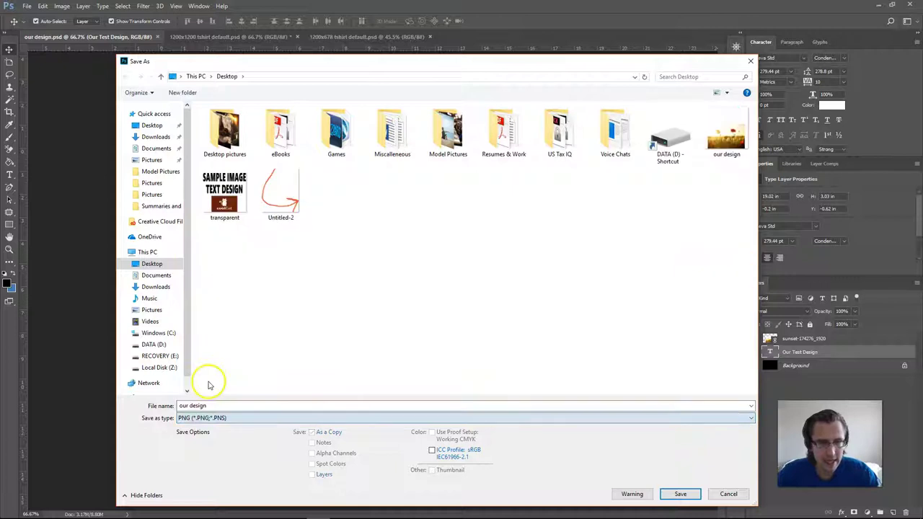
pyautogui.click(679, 496)
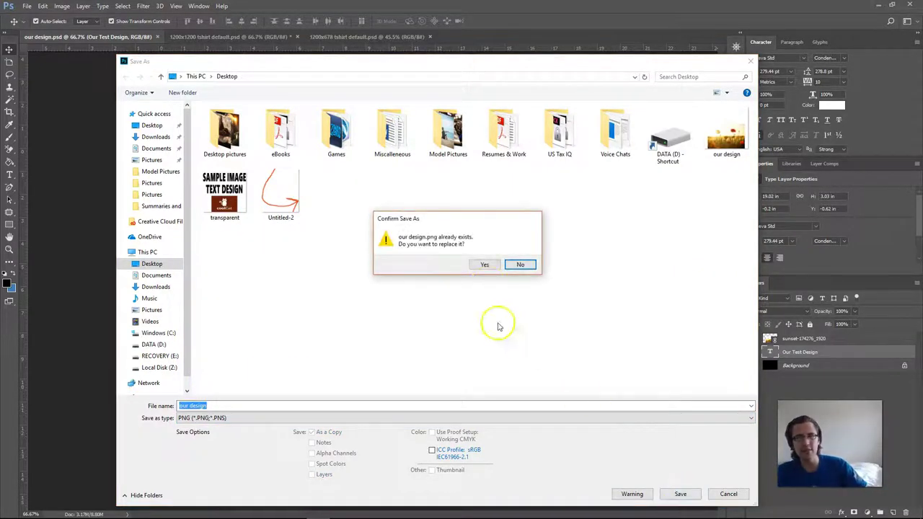
pyautogui.click(487, 266)
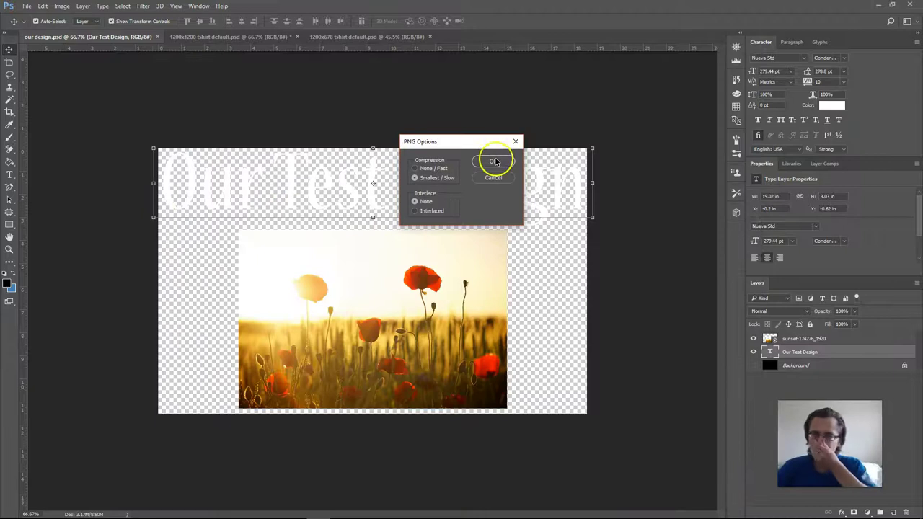
pyautogui.click(493, 161)
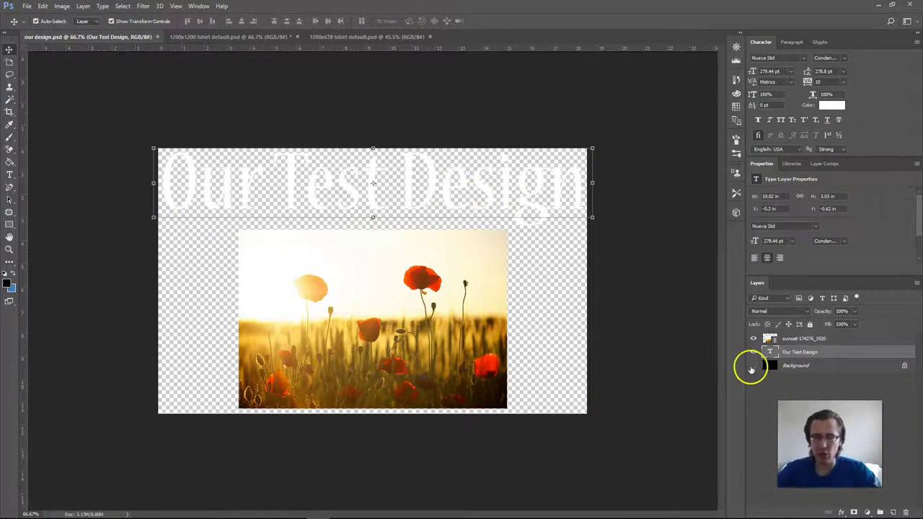
# Step: Compare the design with the black Background layer shown and hidden, leaving it hidden and no layer selected
pyautogui.click(752, 367)
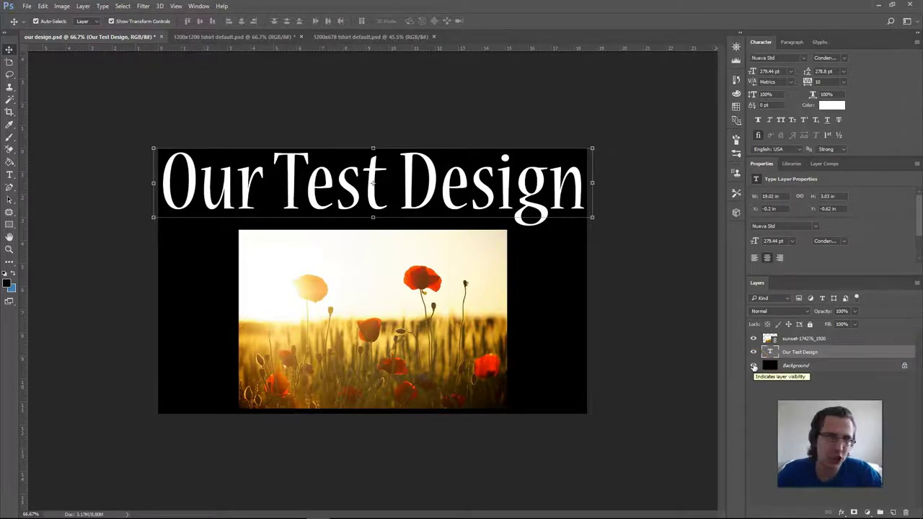
pyautogui.click(754, 366)
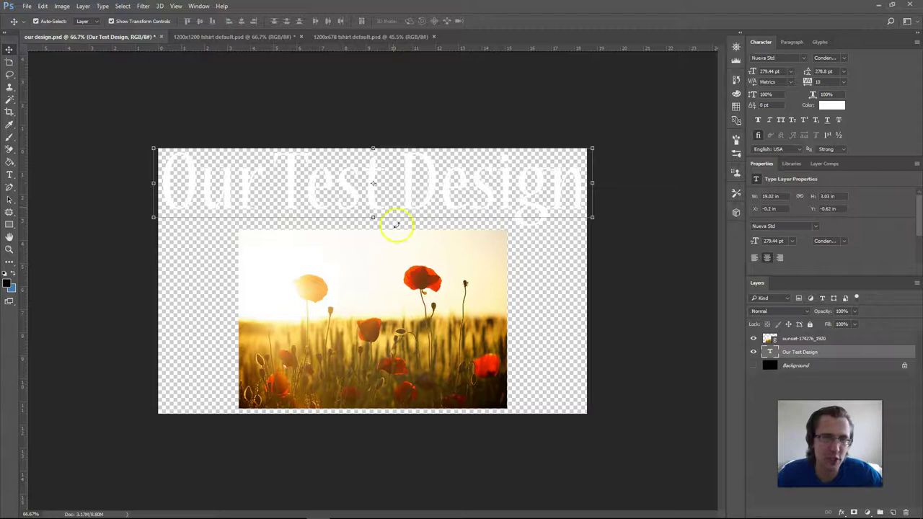
pyautogui.click(287, 99)
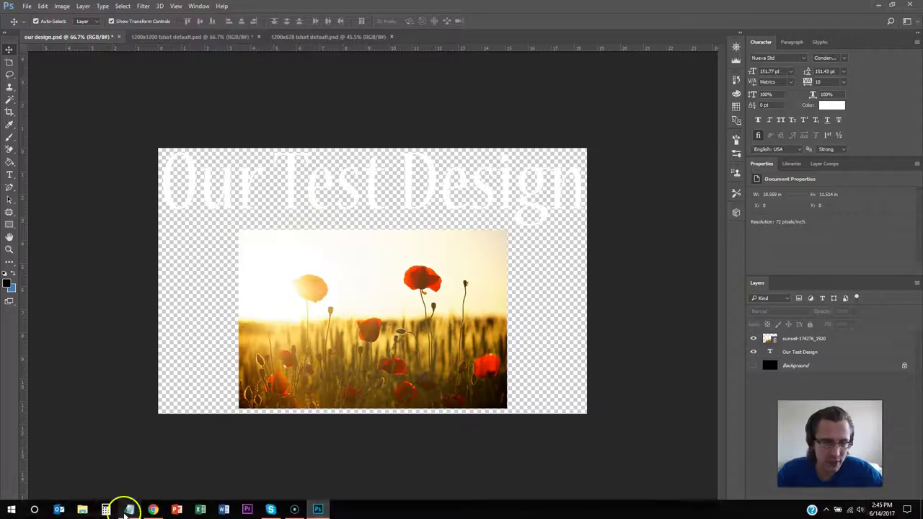
# Step: Switch to Chrome and enter "black shirt" as the Google search query
pyautogui.click(155, 505)
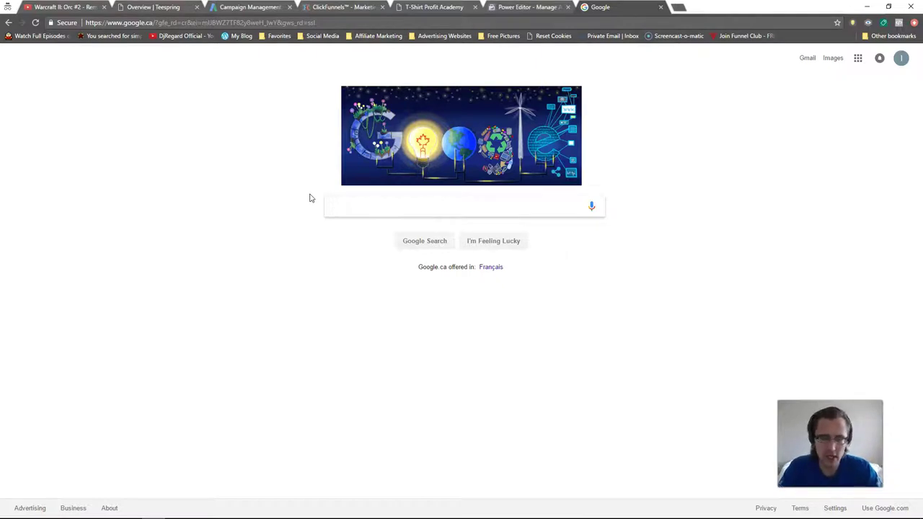
pyautogui.write('balc')
pyautogui.press('BackSpace')
pyautogui.press('BackSpace')
pyautogui.press('BackSpace')
pyautogui.write('lack g')
pyautogui.press('BackSpace')
pyautogui.write('shirt')
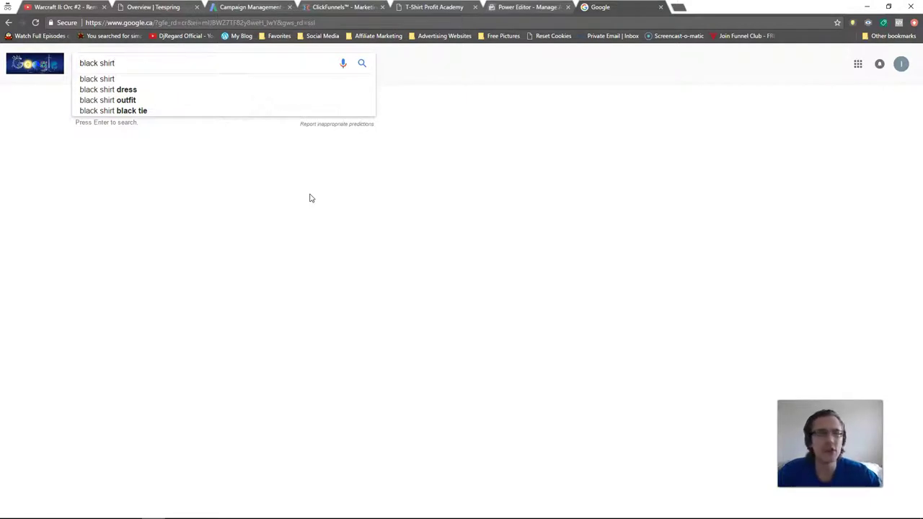
pyautogui.write('wool')
pyautogui.press('BackSpace')
pyautogui.press('BackSpace')
pyautogui.press('BackSpace')
pyautogui.press('BackSpace')
pyautogui.write('woman')
pyautogui.press('BackSpace')
pyautogui.press('BackSpace')
pyautogui.press('BackSpace')
pyautogui.press('BackSpace')
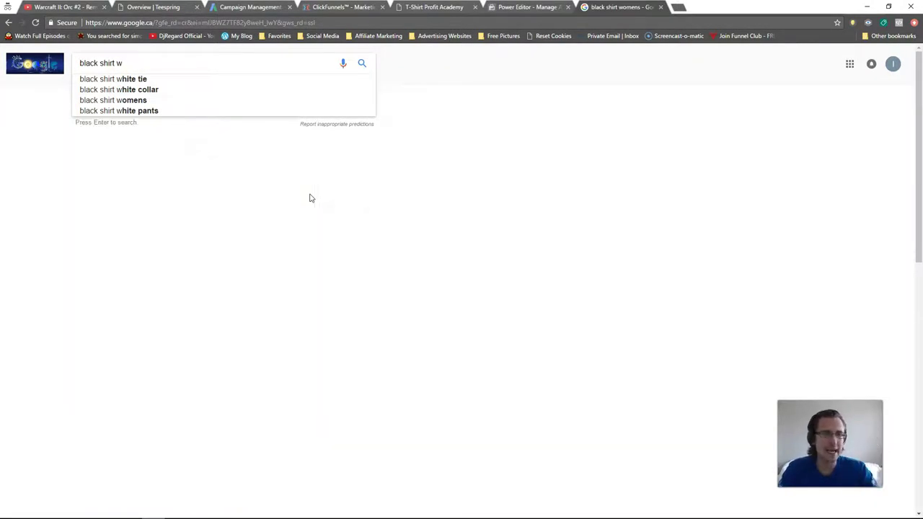
pyautogui.press('BackSpace')
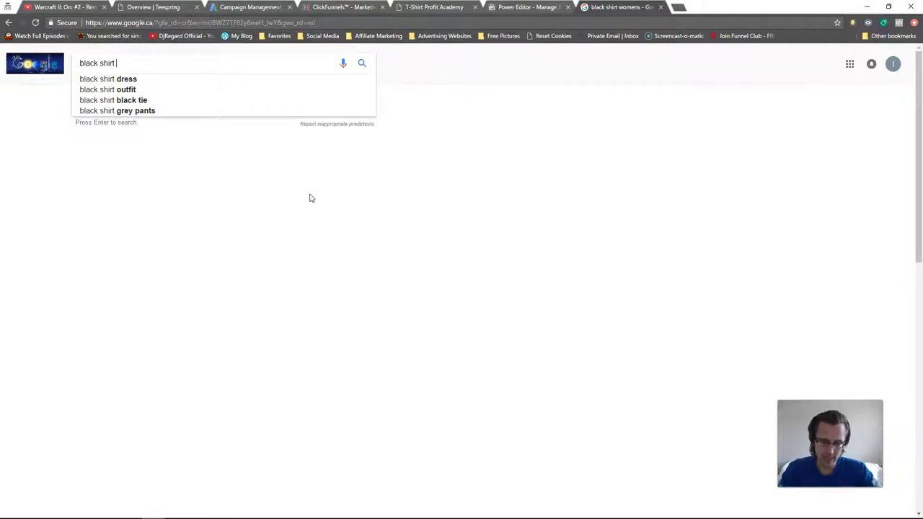
# Step: Search Google Images for "black shirt mockup man" and restrict the results to those labeled for reuse with modification
pyautogui.write('mockup man')
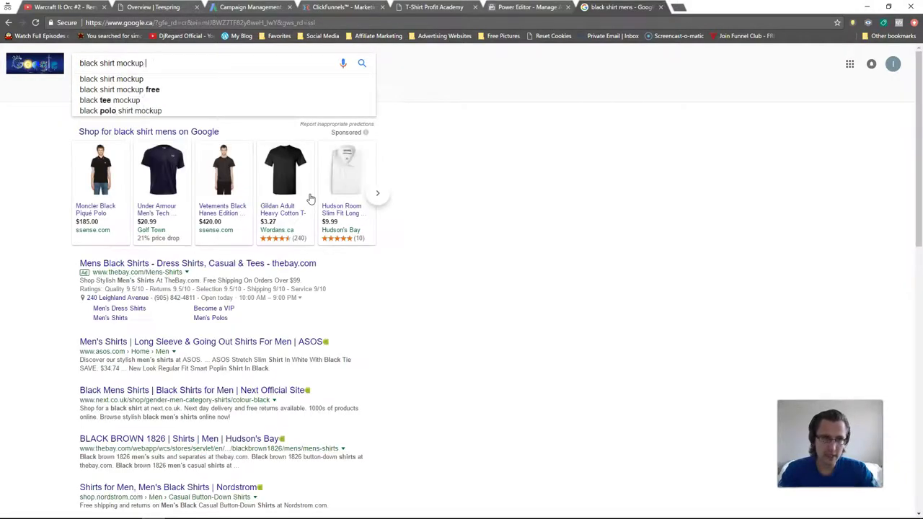
pyautogui.press('Return')
pyautogui.click(171, 87)
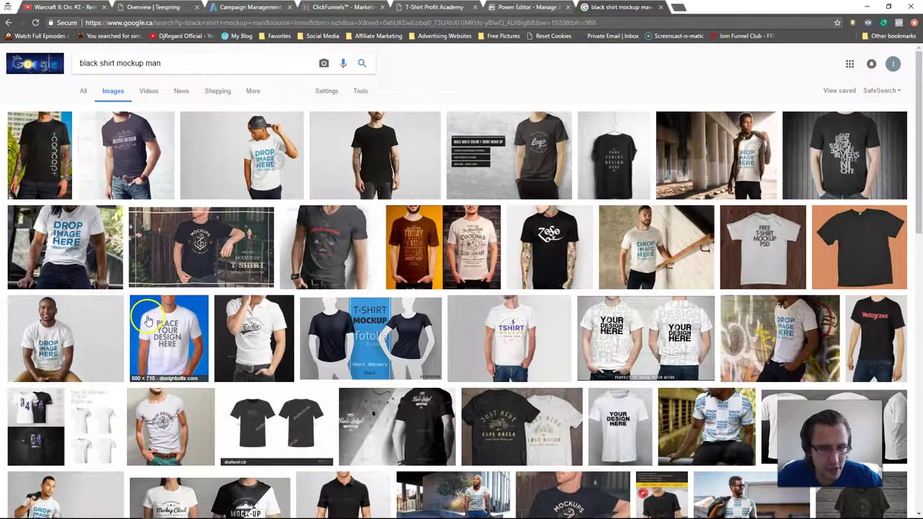
pyautogui.click(361, 91)
pyautogui.click(241, 108)
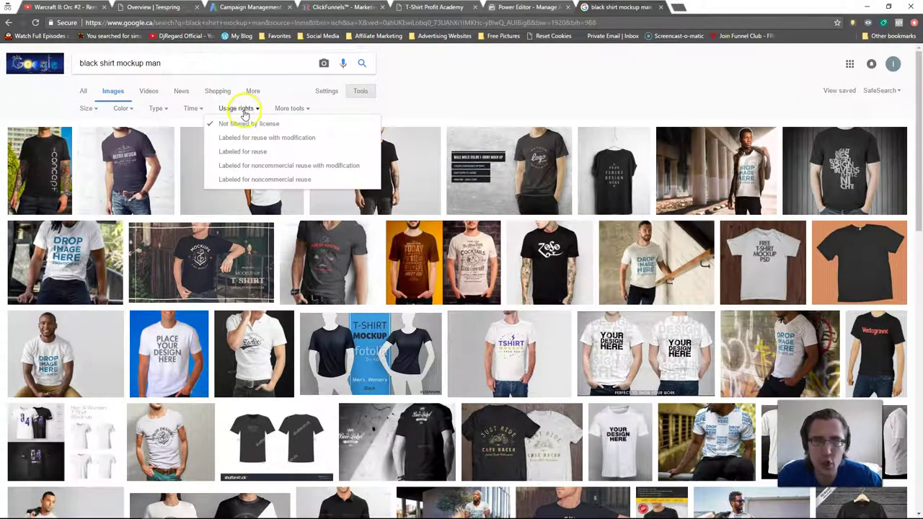
pyautogui.click(251, 142)
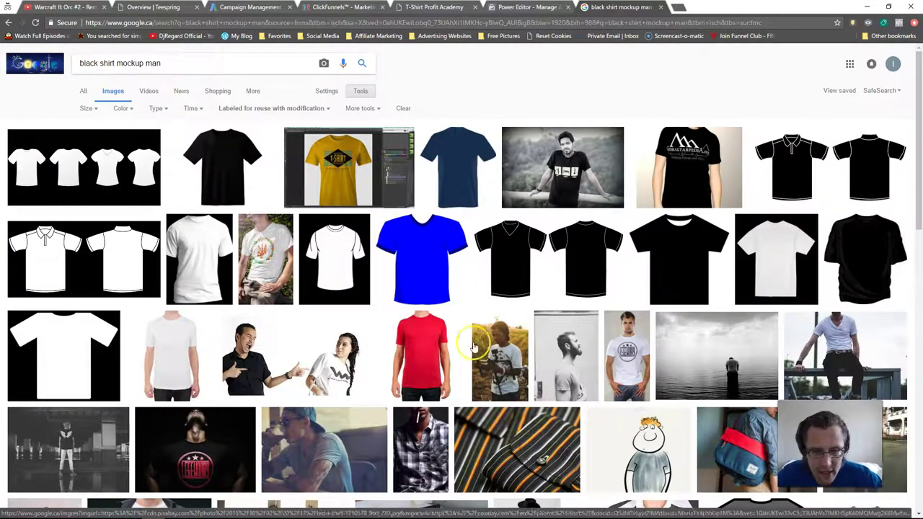
# Step: Examine previews of men in T-shirts and their related images for a suitable mockup photo
pyautogui.click(630, 359)
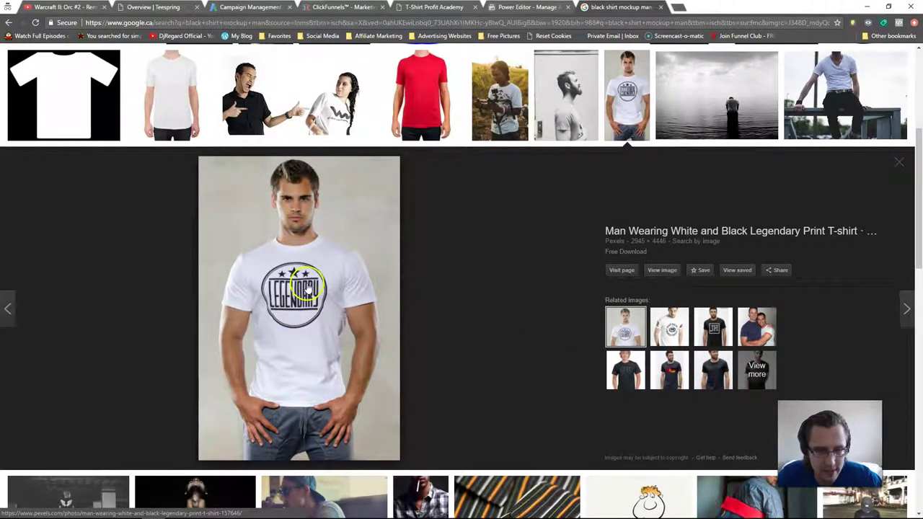
pyautogui.click(713, 336)
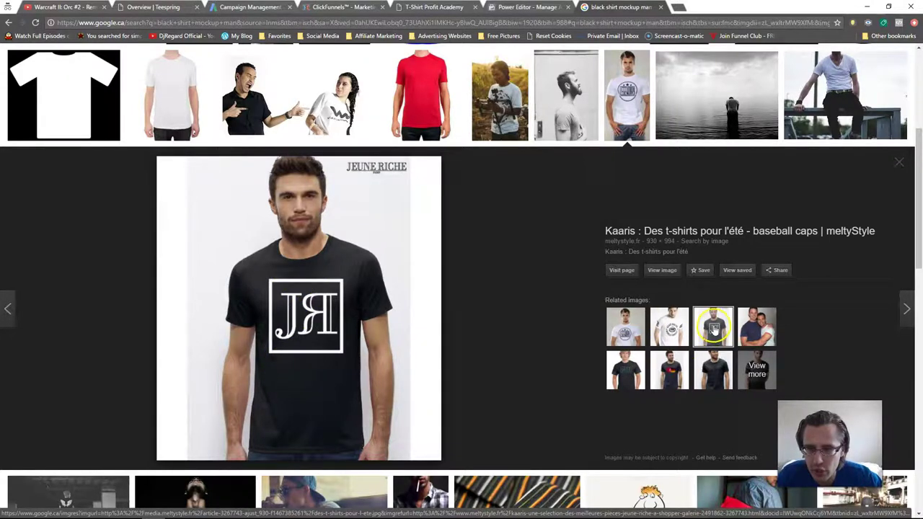
pyautogui.click(624, 367)
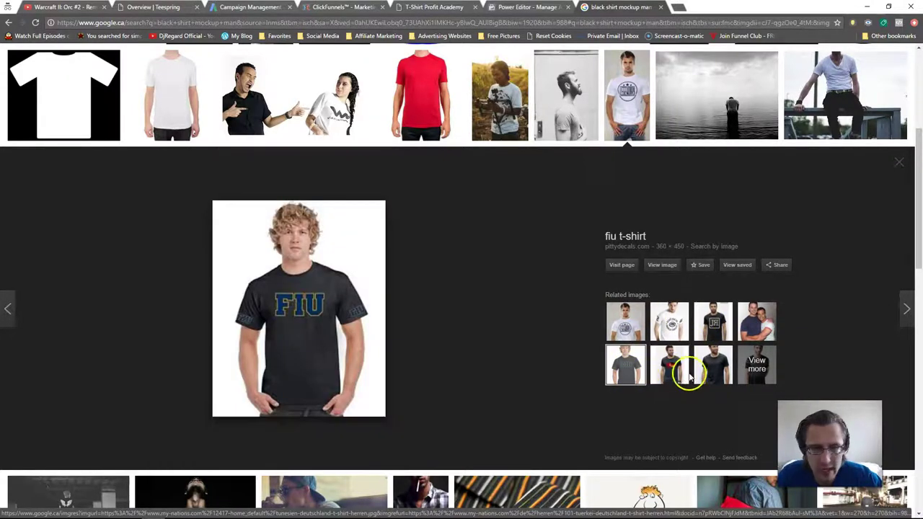
pyautogui.click(689, 375)
pyautogui.scroll(3, 634, 295)
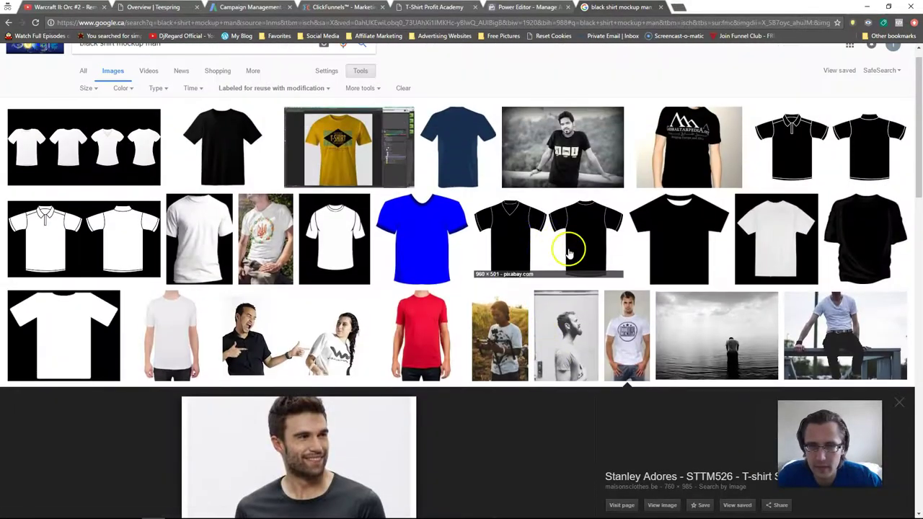
pyautogui.click(635, 341)
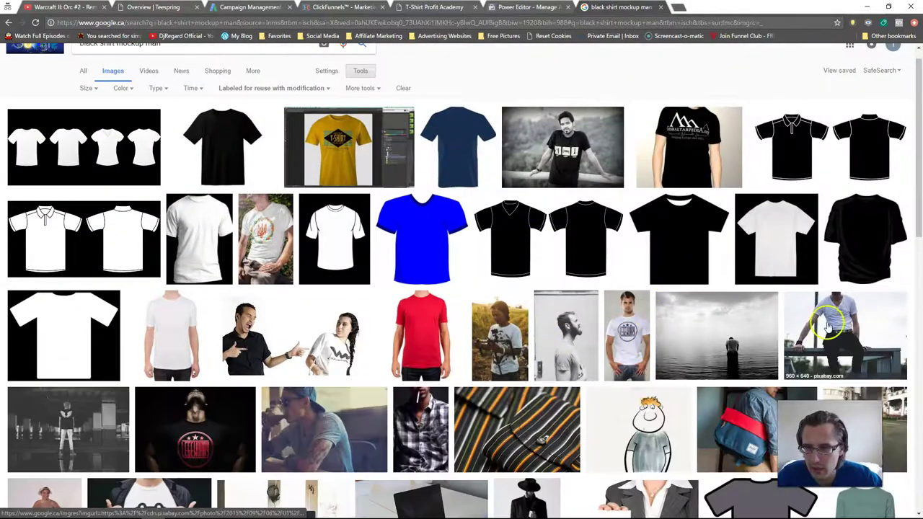
pyautogui.click(829, 328)
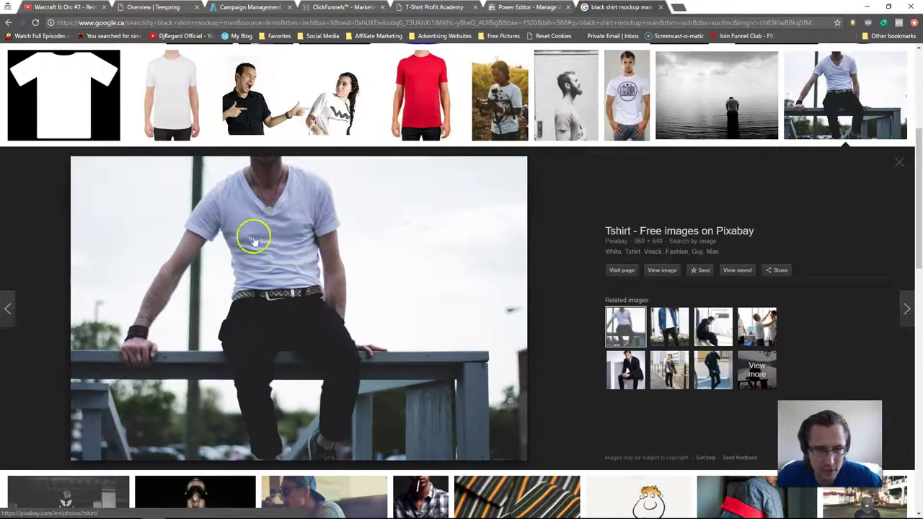
pyautogui.click(851, 101)
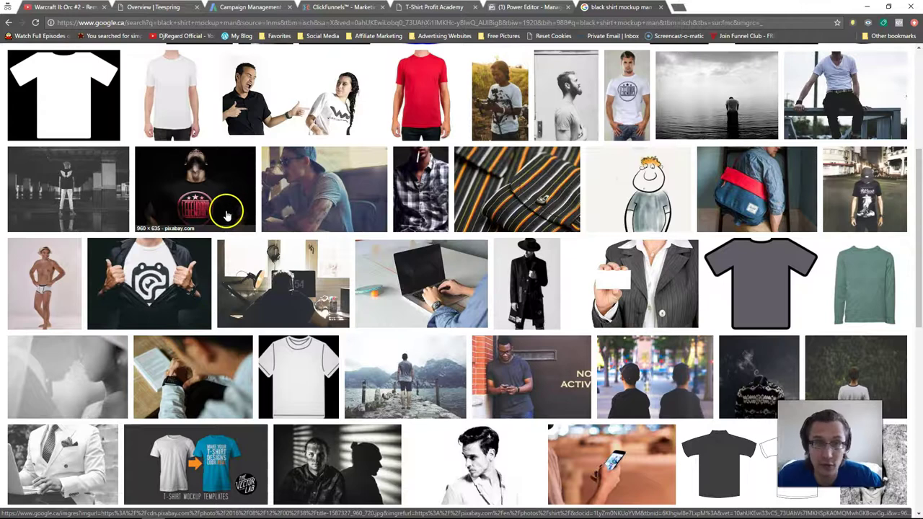
pyautogui.scroll(3, 227, 206)
pyautogui.scroll(2, 232, 235)
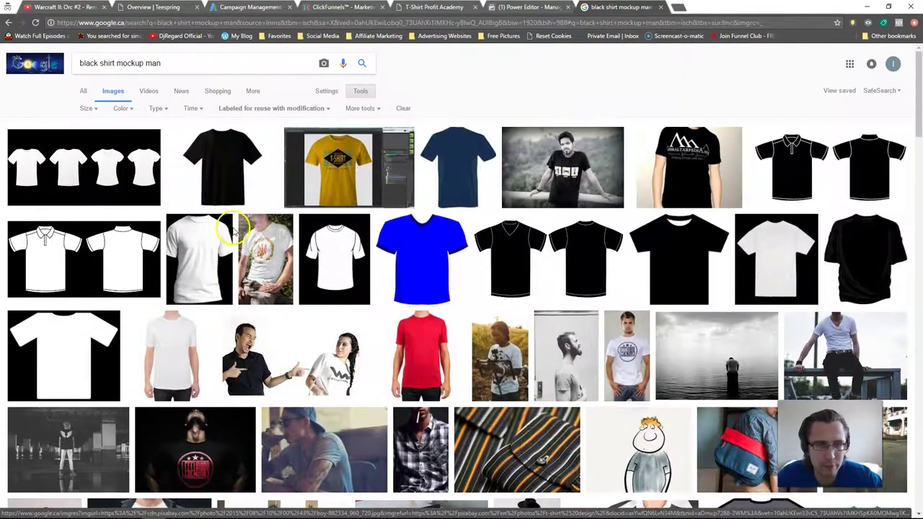
# Step: Search the reusable images for "black shirt mockup" instead
pyautogui.tripleClick(137, 62)
pyautogui.write('black shirt mockup')
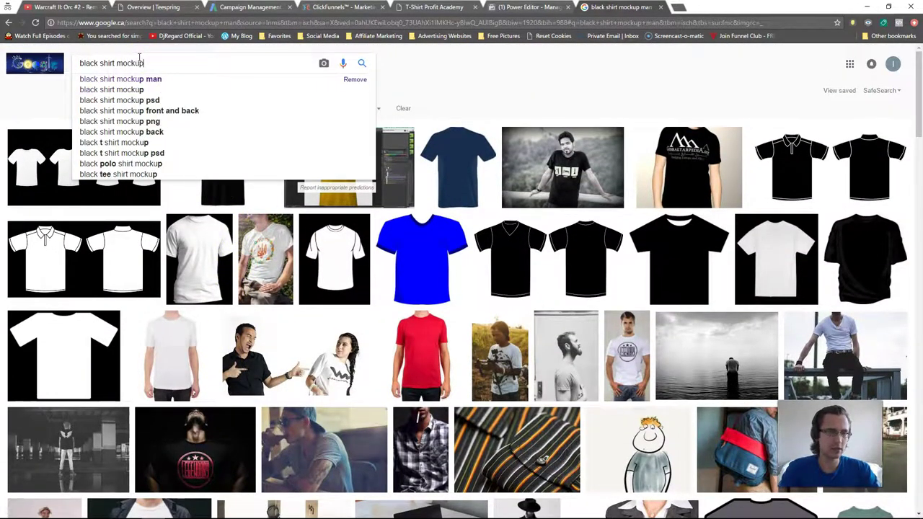
pyautogui.press('Return')
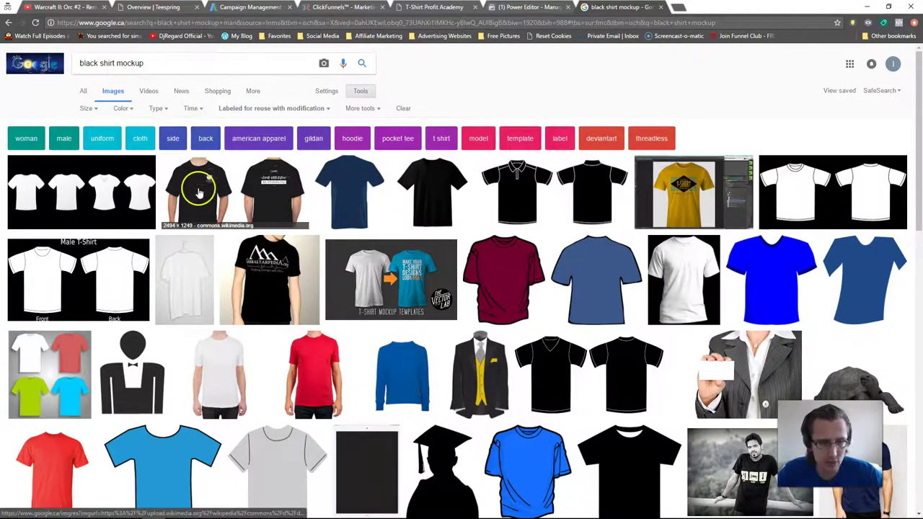
# Step: Browse the reusable "black shirt mockup" results and preview the Wikimedia Commons photo of a man's black T-shirt from front and back
pyautogui.scroll(-5, 206, 189)
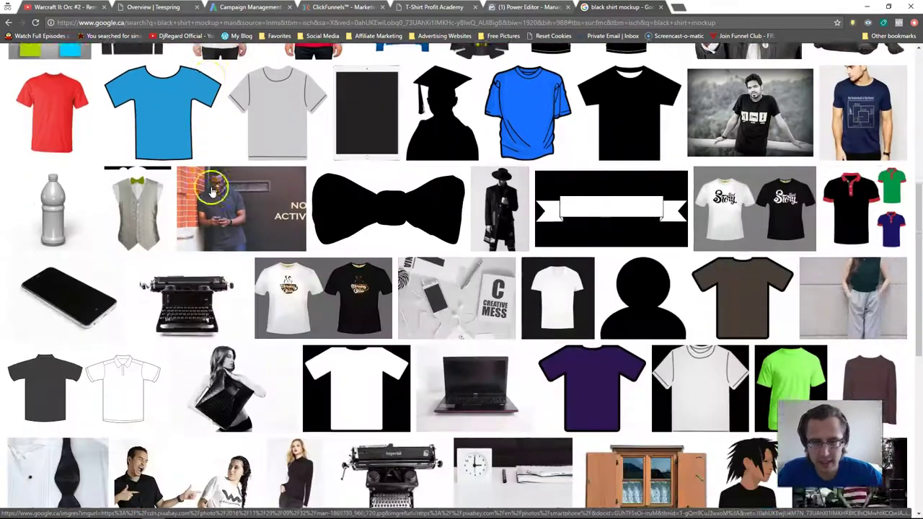
pyautogui.scroll(-2, 448, 280)
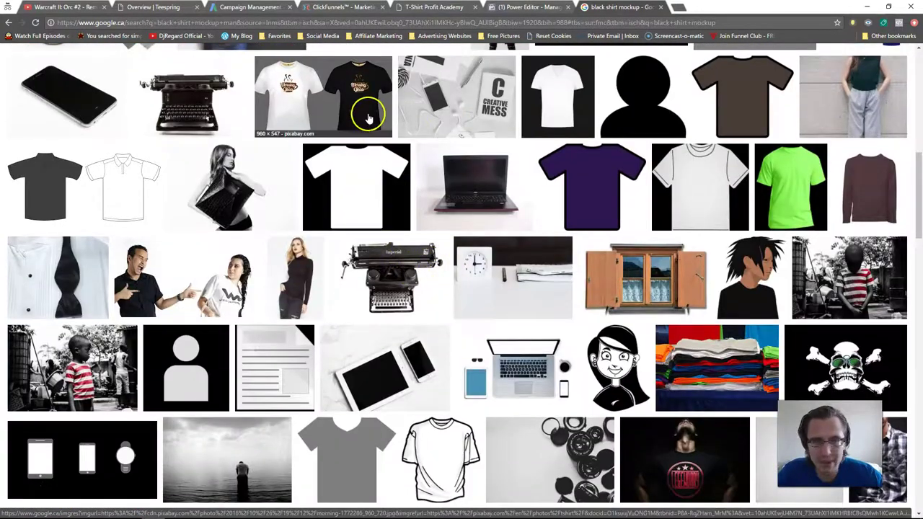
pyautogui.scroll(-3, 346, 249)
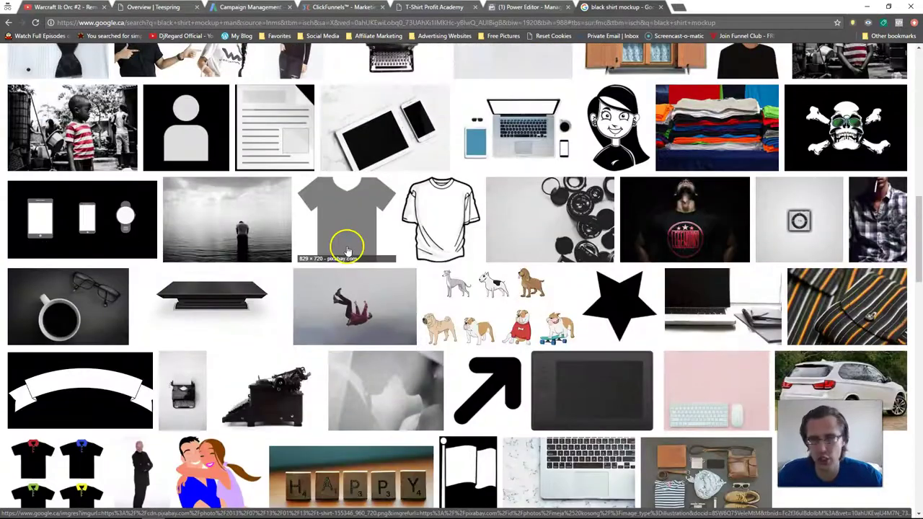
pyautogui.scroll(10, 347, 256)
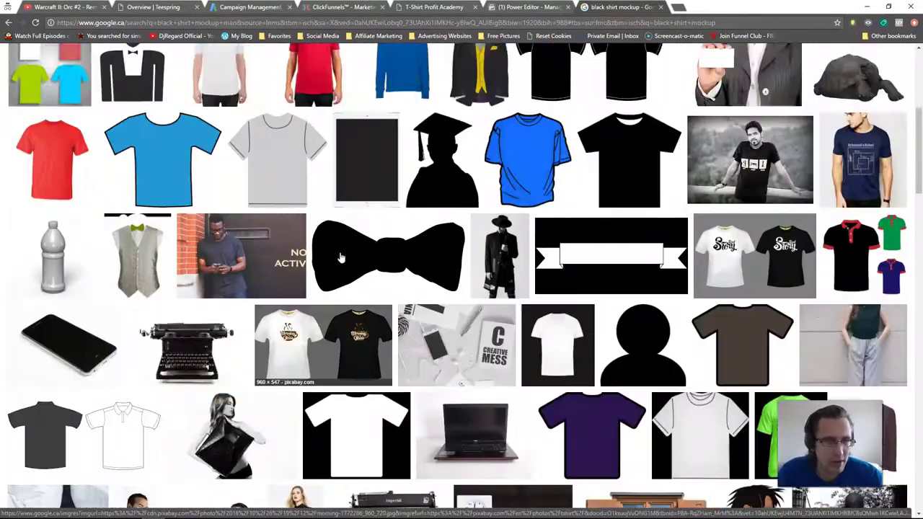
pyautogui.scroll(2, 232, 137)
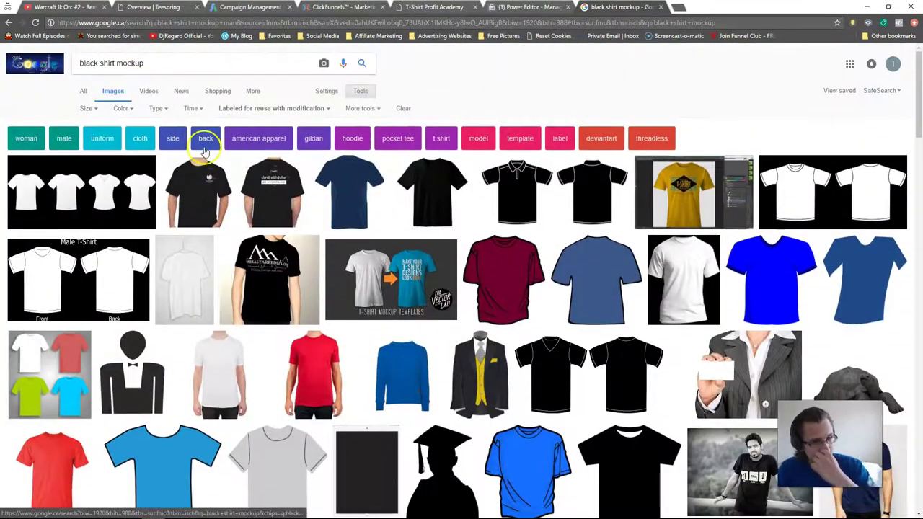
pyautogui.doubleClick(137, 64)
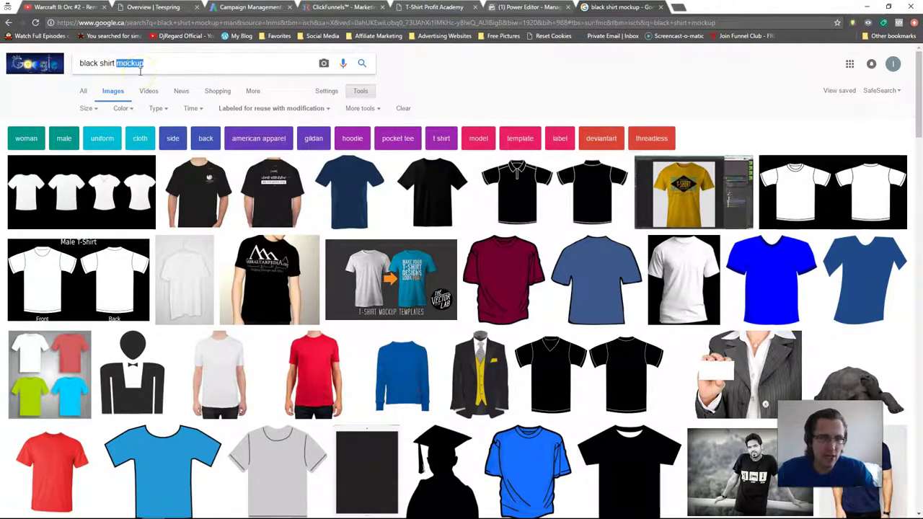
pyautogui.click(208, 190)
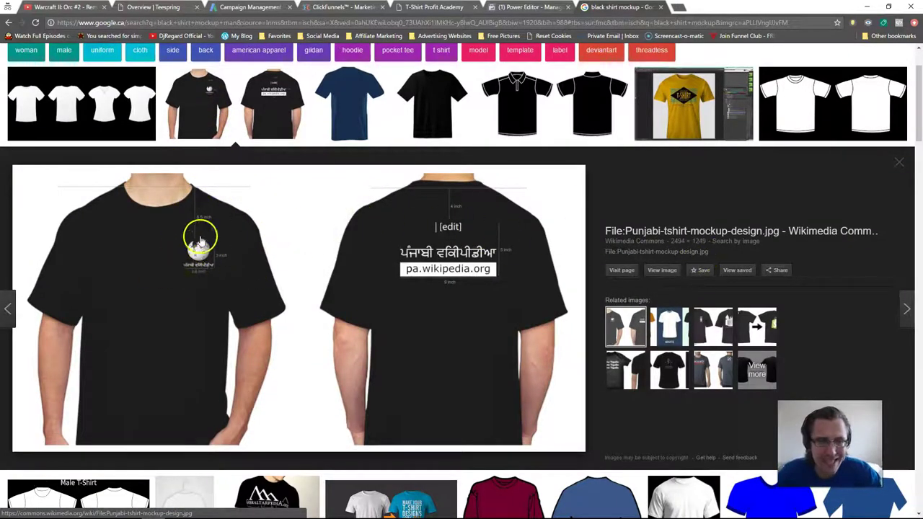
# Step: Open the previewed shirt photo at full size, save it to the Desktop as Punjabi-tshirt-mockup-design in JPG format, and close its page
pyautogui.click(663, 269)
pyautogui.click(355, 227)
pyautogui.rightClick(371, 208)
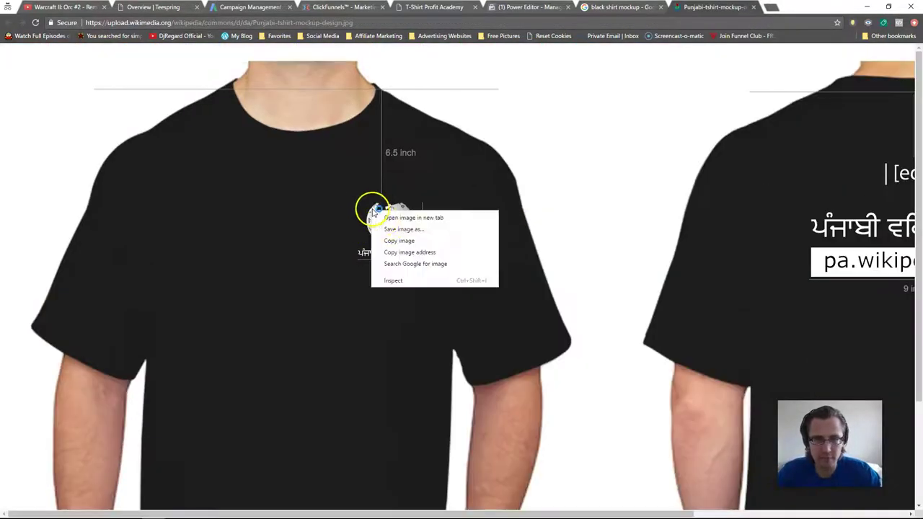
pyautogui.click(384, 228)
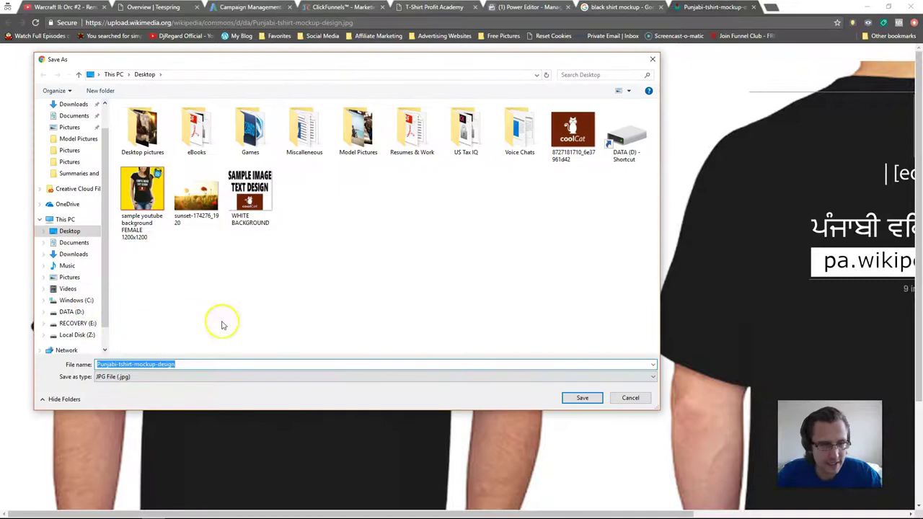
pyautogui.click(582, 399)
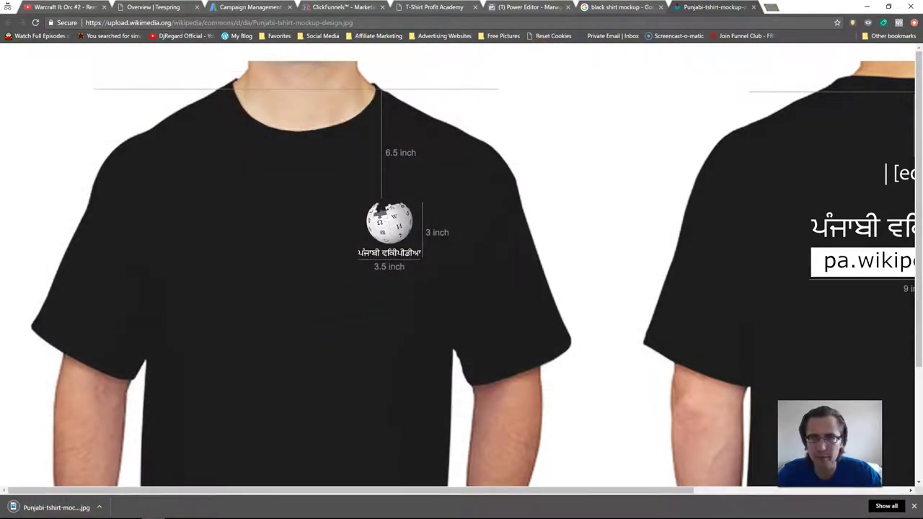
pyautogui.click(754, 7)
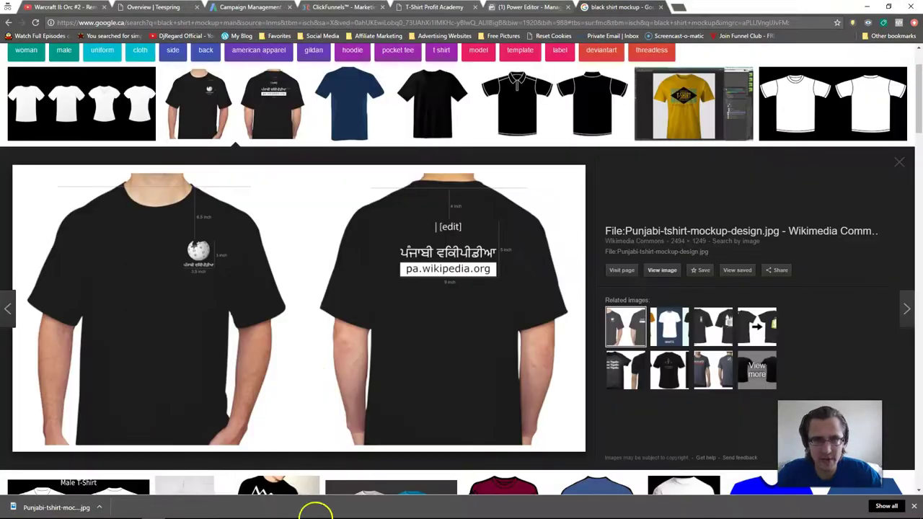
# Step: Switch to Photoshop and place the Punjabi-tshirt-mockup-design image as a linked file in the 1200x1200 tshirt default document
pyautogui.click(317, 513)
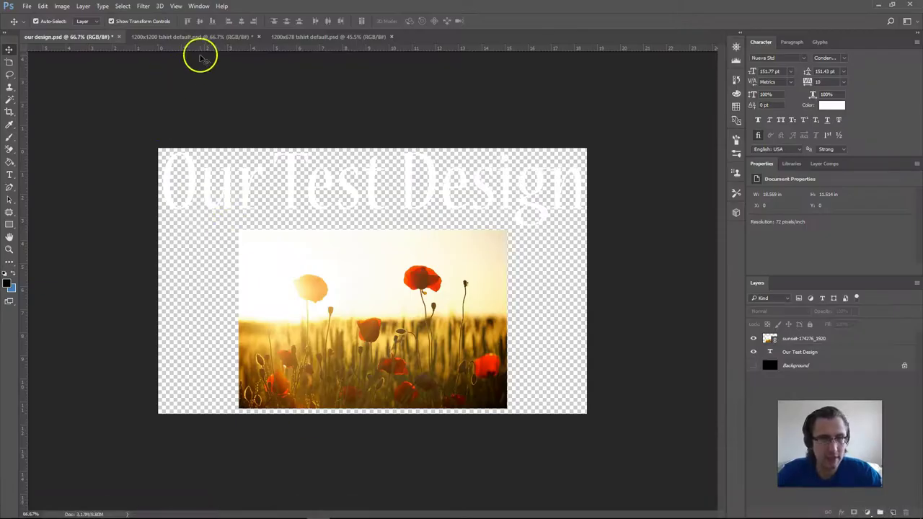
pyautogui.click(187, 36)
pyautogui.click(27, 6)
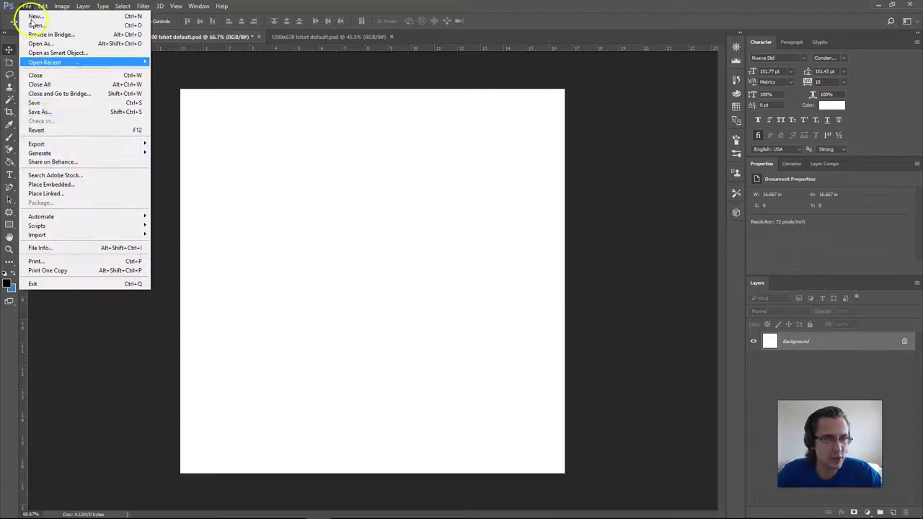
pyautogui.click(44, 191)
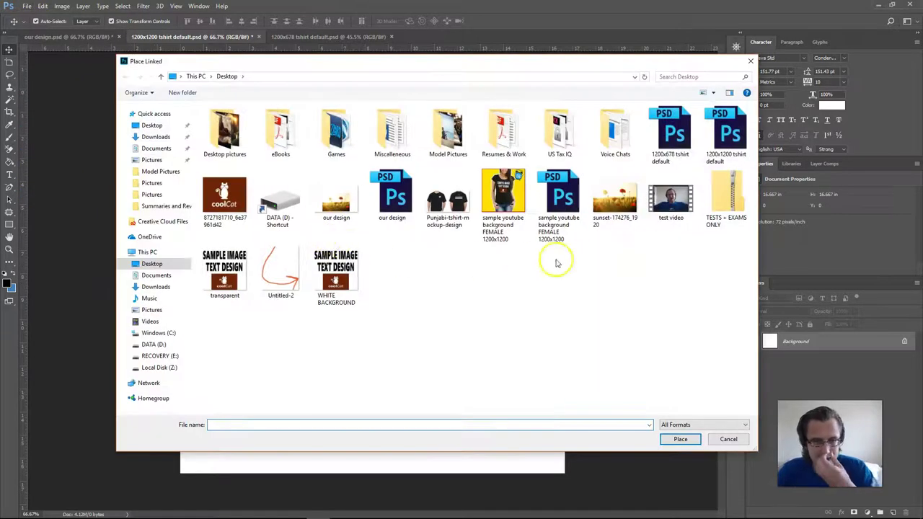
pyautogui.doubleClick(447, 200)
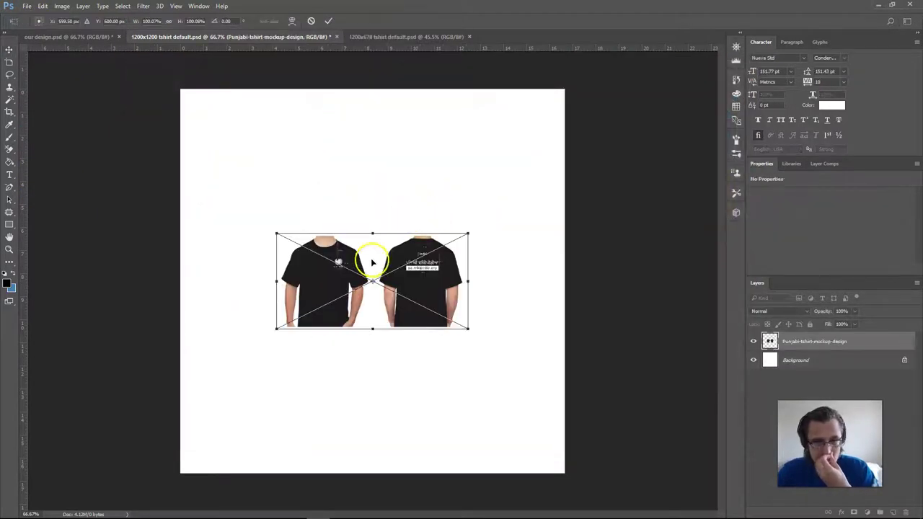
pyautogui.rightClick(529, 37)
pyautogui.click(547, 75)
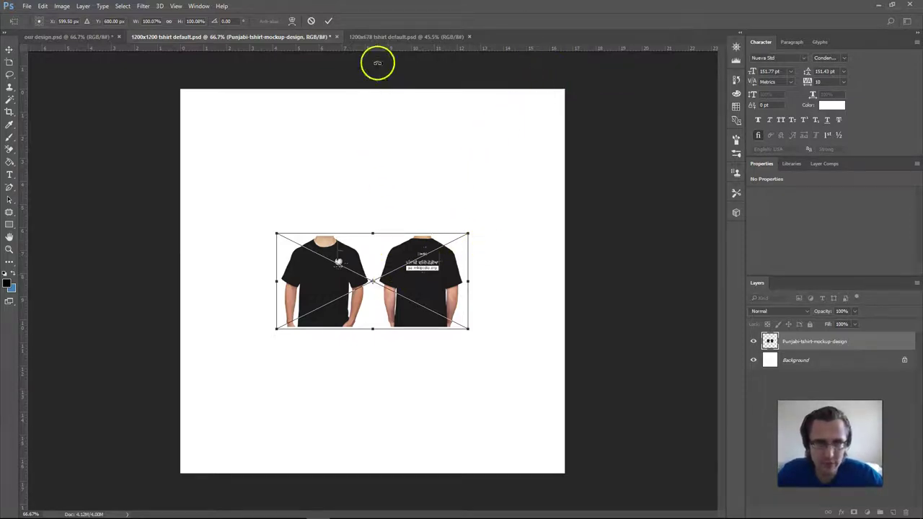
pyautogui.click(328, 20)
# Step: Create a new blank document of 1920 x 1080 pixels at 72 ppi from the recent presets
pyautogui.rightClick(515, 38)
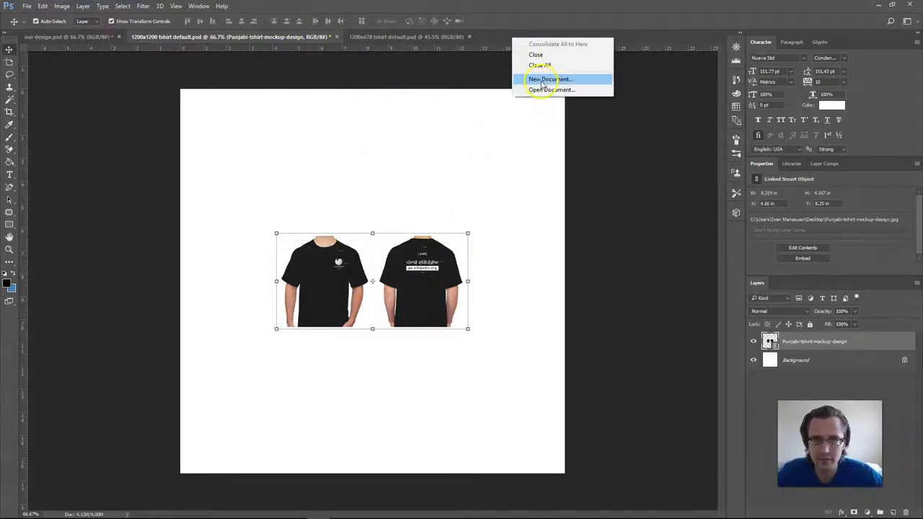
pyautogui.click(537, 78)
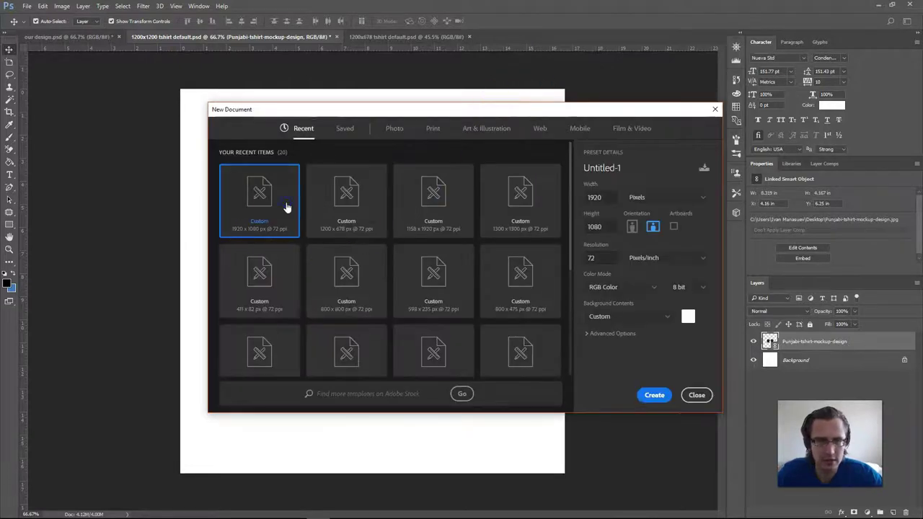
pyautogui.doubleClick(287, 207)
# Step: Copy the placed shirt image from the 1200x1200 template into the new document and enlarge it to about 326%
pyautogui.click(253, 38)
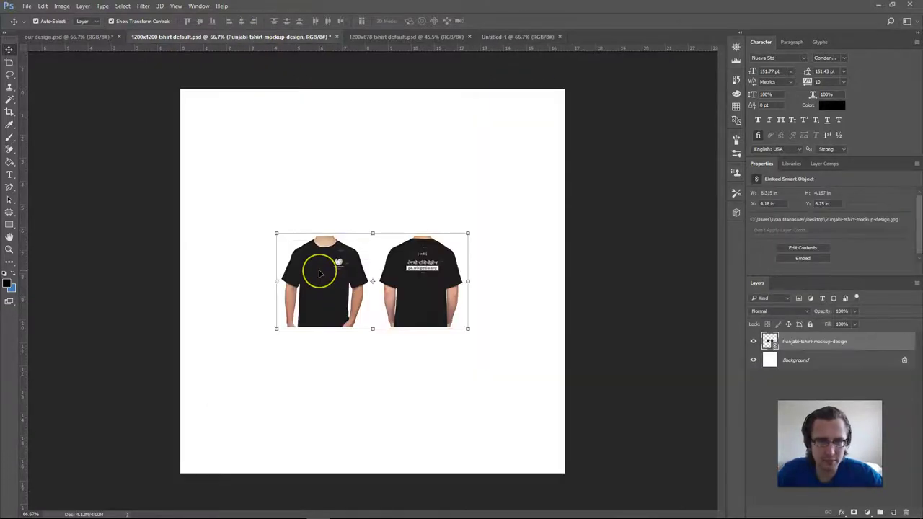
pyautogui.moveTo(317, 277); pyautogui.dragTo(251, 207)
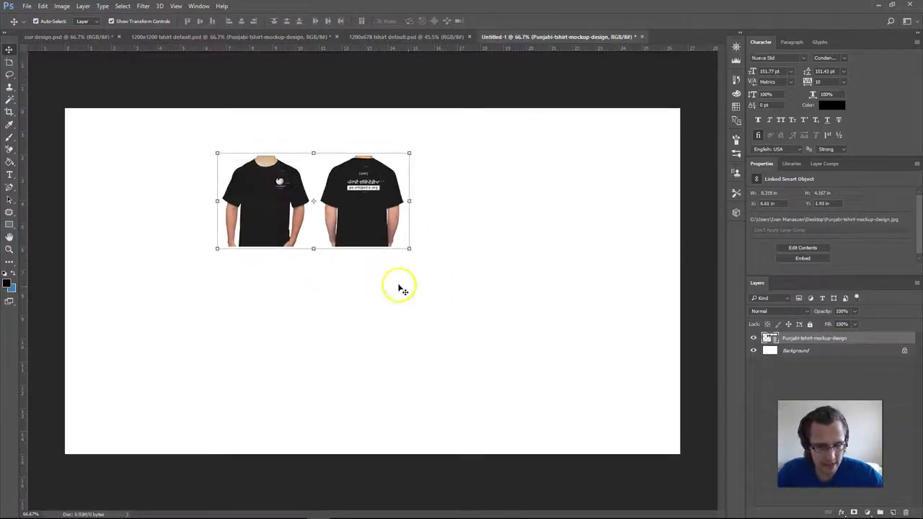
pyautogui.moveTo(415, 249); pyautogui.dragTo(598, 385)
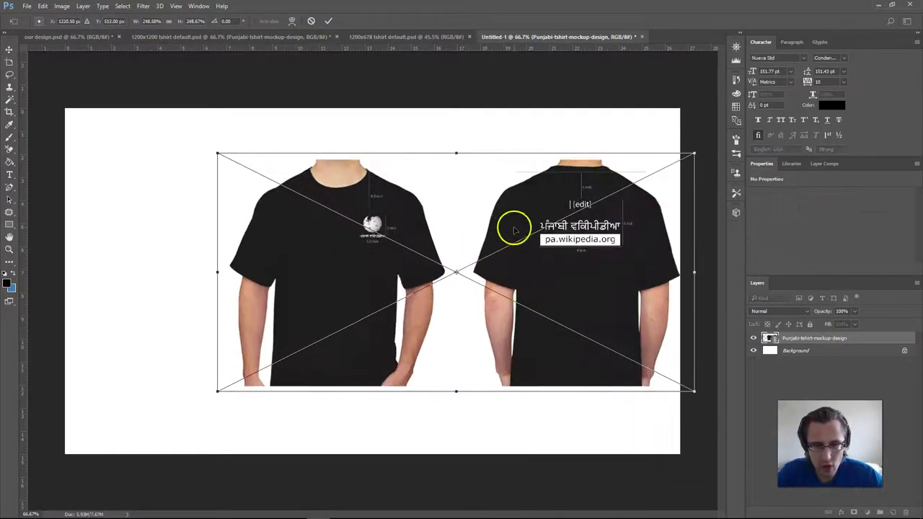
pyautogui.moveTo(511, 223); pyautogui.dragTo(391, 194)
pyautogui.moveTo(591, 385); pyautogui.dragTo(709, 460)
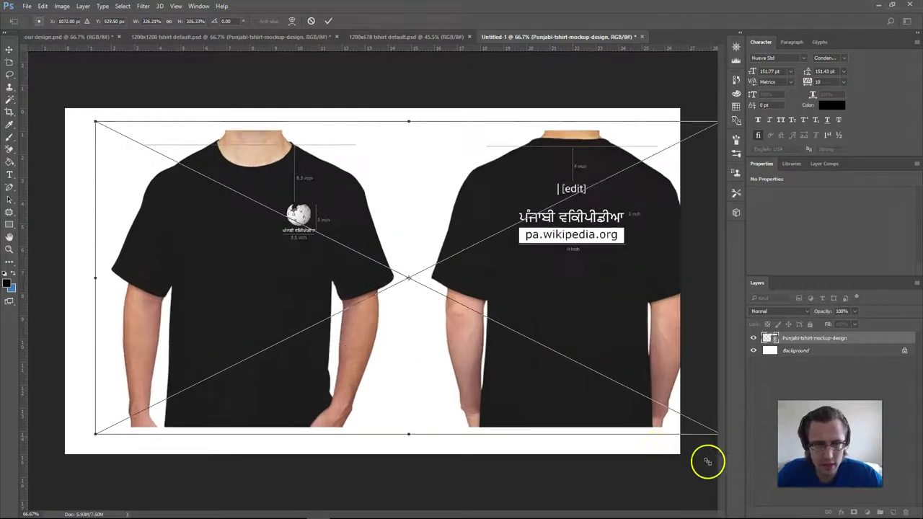
pyautogui.click(336, 21)
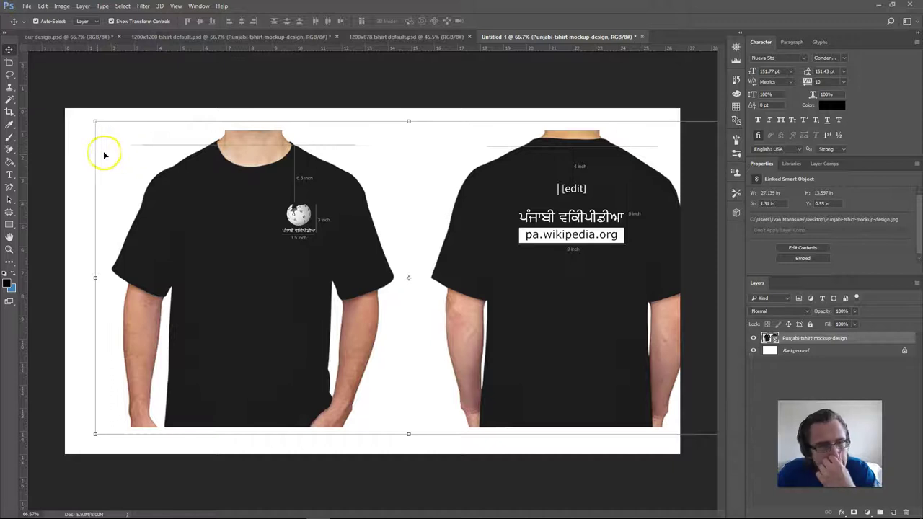
# Step: Crop the new document tightly around the front view of the black T-shirt, excluding the back view and surplus white margins
pyautogui.click(10, 112)
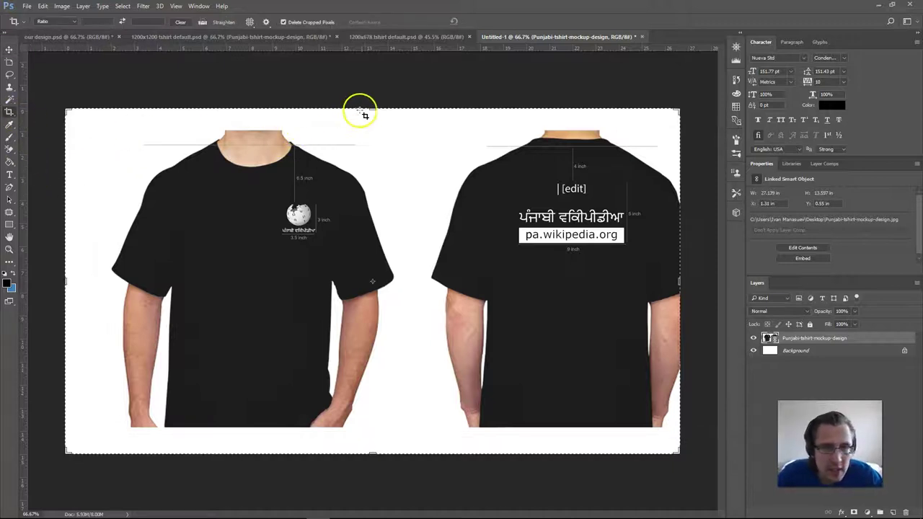
pyautogui.moveTo(373, 108); pyautogui.dragTo(373, 119)
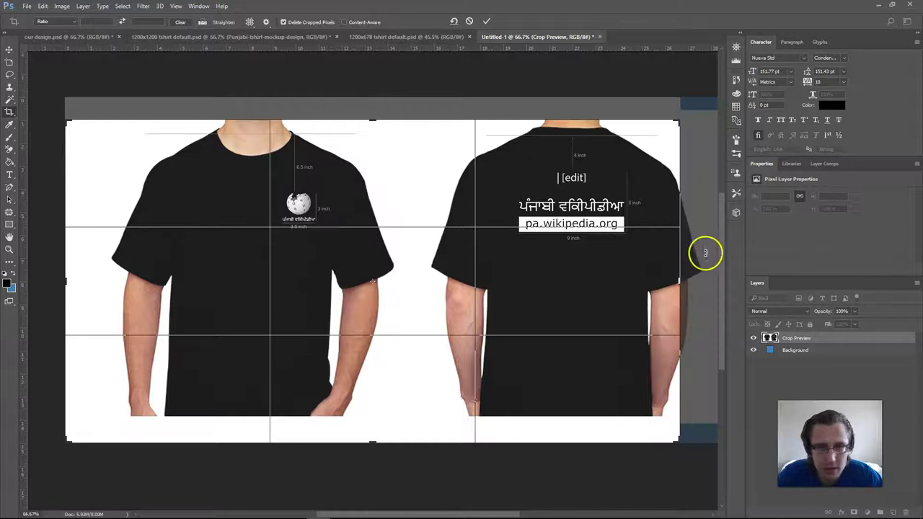
pyautogui.moveTo(685, 290); pyautogui.dragTo(539, 285)
pyautogui.moveTo(208, 281); pyautogui.dragTo(229, 278)
pyautogui.moveTo(371, 444); pyautogui.dragTo(374, 429)
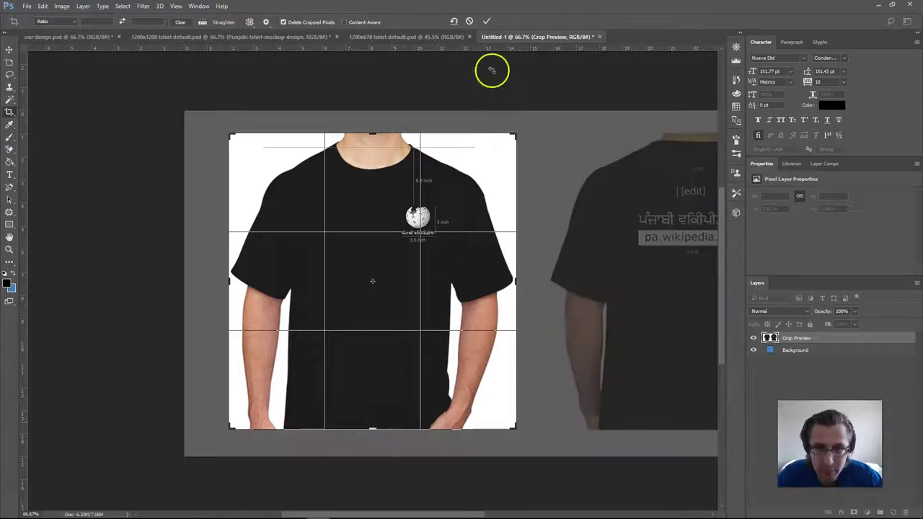
pyautogui.click(486, 22)
pyautogui.click(8, 49)
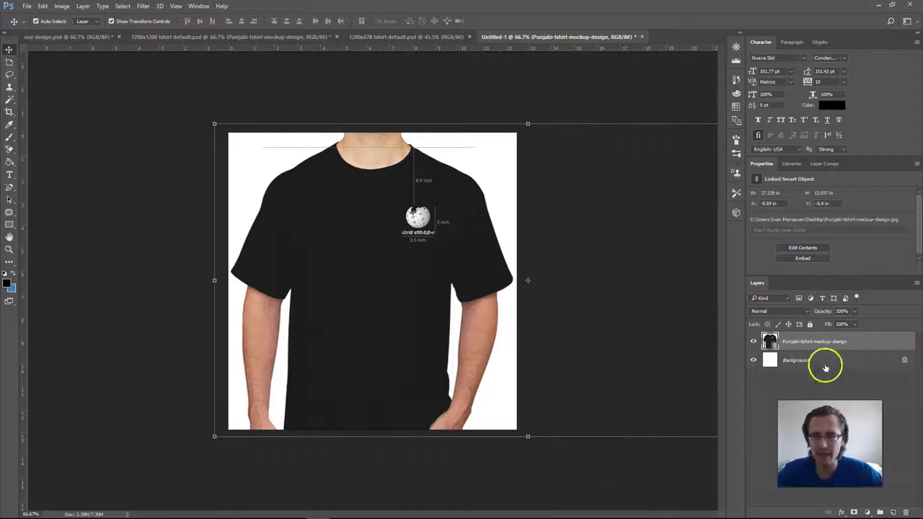
# Step: Rasterize the shirt layer and crop again to the current canvas bounds to delete the image parts hidden outside it
pyautogui.rightClick(804, 348)
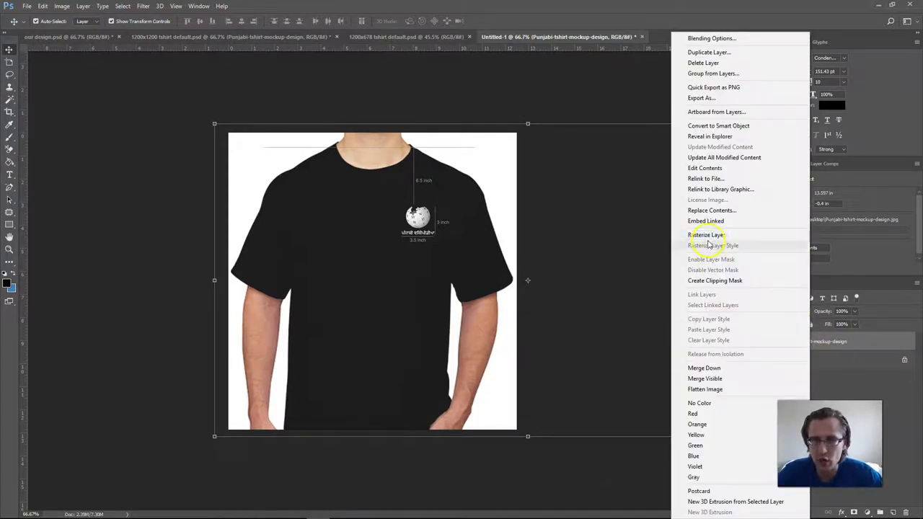
pyautogui.click(714, 238)
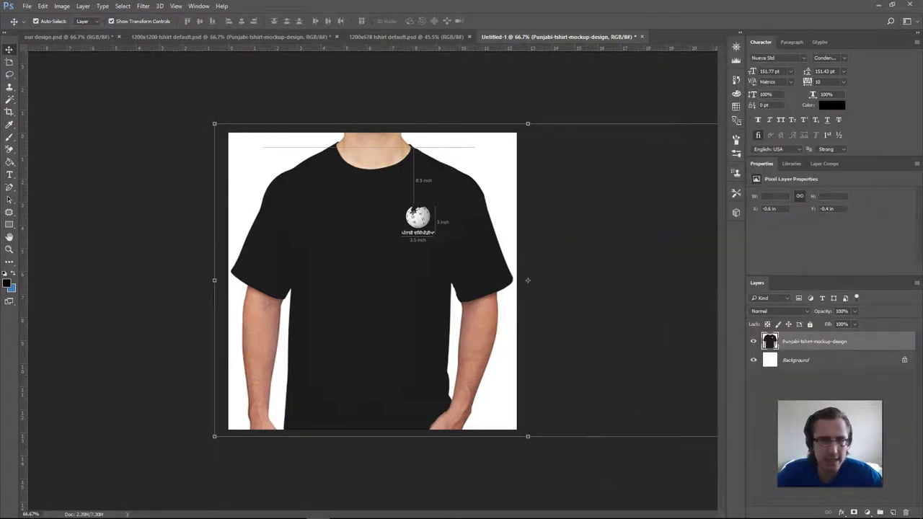
pyautogui.click(10, 112)
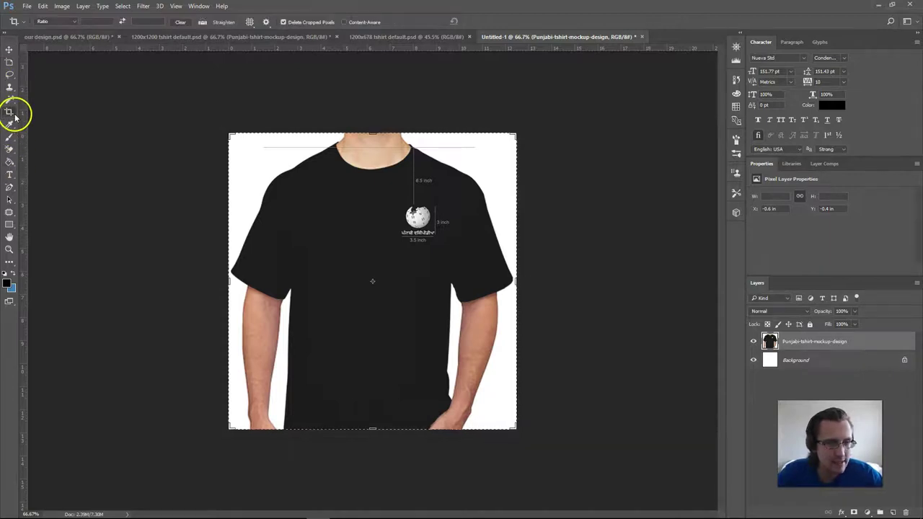
pyautogui.click(314, 213)
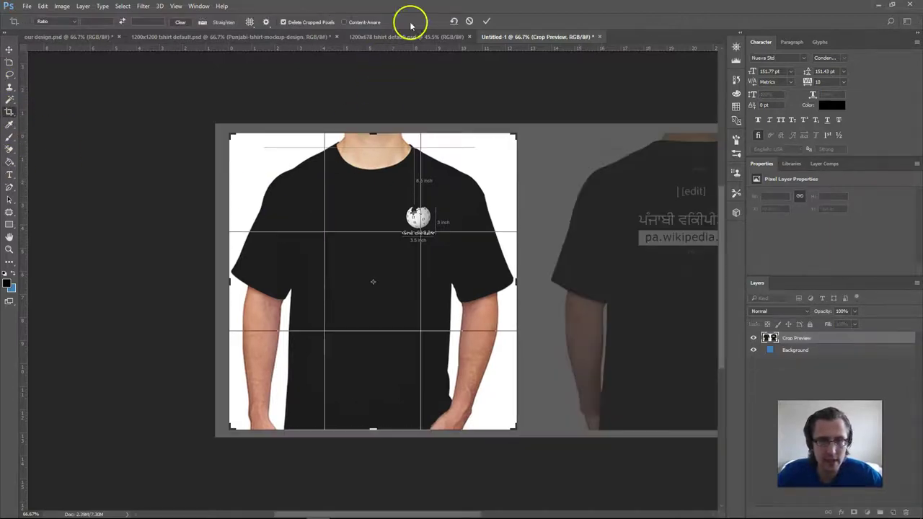
pyautogui.click(484, 23)
pyautogui.click(10, 49)
pyautogui.moveTo(468, 198)
pyautogui.mouseDown()
pyautogui.moveTo(346, 253)
pyautogui.moveTo(472, 362)
pyautogui.moveTo(466, 173)
pyautogui.moveTo(462, 191)
pyautogui.moveTo(473, 196)
pyautogui.moveTo(465, 198)
pyautogui.mouseUp()
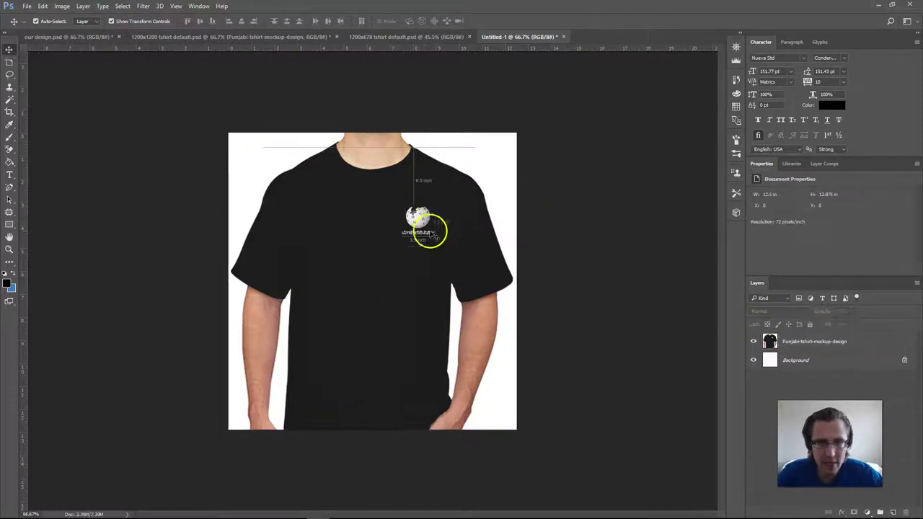
# Step: Paint over the chest logo on the shirt layer with the Brush, sampling the shirt's dark colour beside it
pyautogui.click(10, 137)
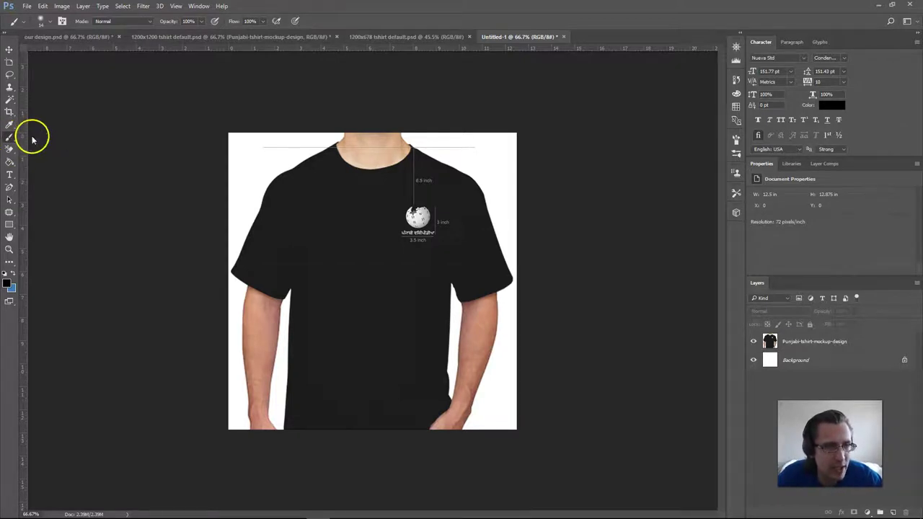
pyautogui.click(422, 212)
pyautogui.click(444, 199)
pyautogui.click(797, 339)
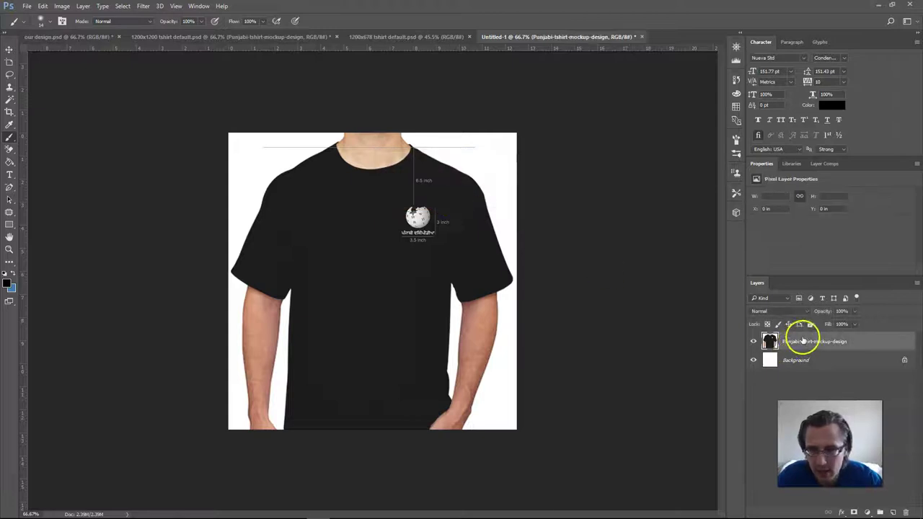
pyautogui.moveTo(419, 215)
pyautogui.mouseDown()
pyautogui.moveTo(398, 226)
pyautogui.moveTo(418, 216)
pyautogui.mouseUp()
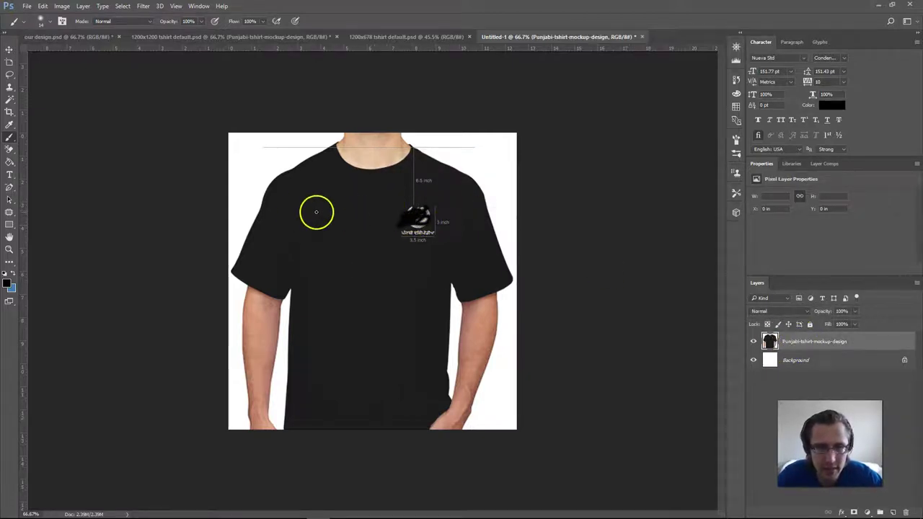
pyautogui.keyDown('alt'); pyautogui.click(384, 220); pyautogui.keyUp('alt')
pyautogui.keyDown('alt'); pyautogui.click(383, 219); pyautogui.keyUp('alt')
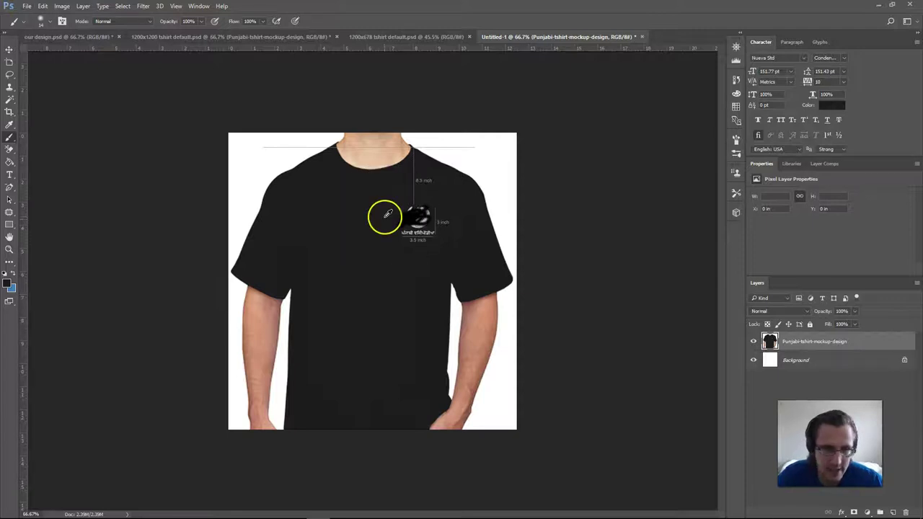
pyautogui.click(400, 217)
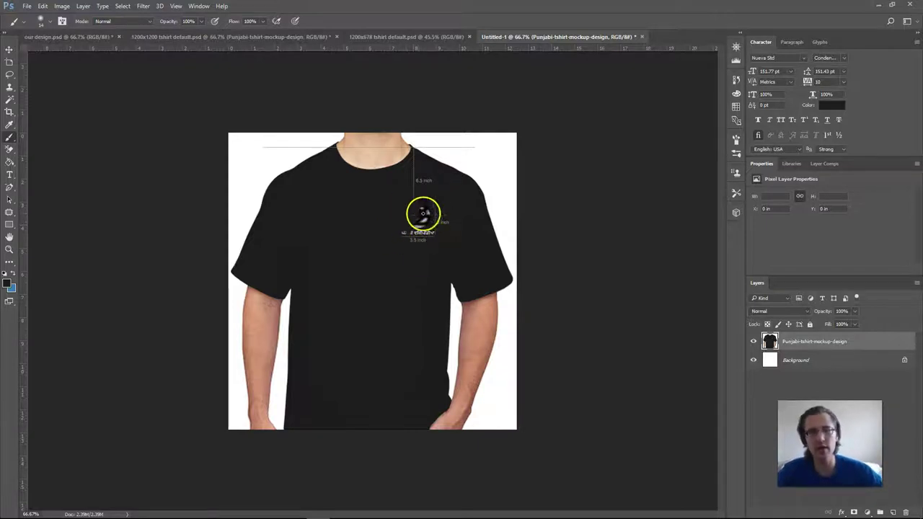
# Step: Enlarge the brush to 32 px and paint out the remaining logo, its caption and the dimension marks on the shirt
pyautogui.click(48, 22)
pyautogui.moveTo(59, 55); pyautogui.dragTo(64, 49)
pyautogui.click(418, 207)
pyautogui.moveTo(423, 206)
pyautogui.mouseDown()
pyautogui.moveTo(432, 234)
pyautogui.moveTo(445, 228)
pyautogui.moveTo(408, 244)
pyautogui.moveTo(403, 234)
pyautogui.moveTo(428, 226)
pyautogui.moveTo(411, 221)
pyautogui.moveTo(414, 179)
pyautogui.moveTo(410, 201)
pyautogui.moveTo(424, 180)
pyautogui.moveTo(404, 171)
pyautogui.mouseUp()
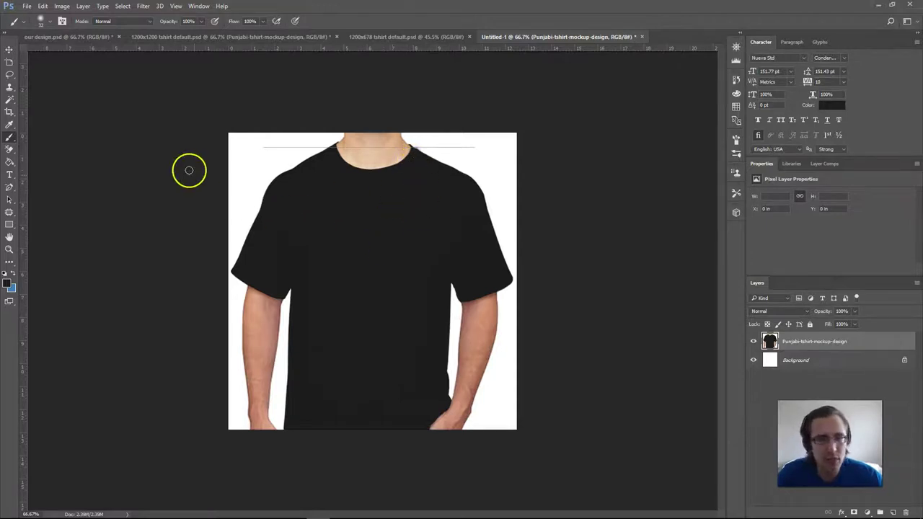
# Step: Cover the horizontal measuring line at the neck with sampled white, skin and shirt colours, reducing the brush to 15 px
pyautogui.keyDown('alt'); pyautogui.click(475, 152); pyautogui.keyUp('alt')
pyautogui.scroll(3, 428, 148)
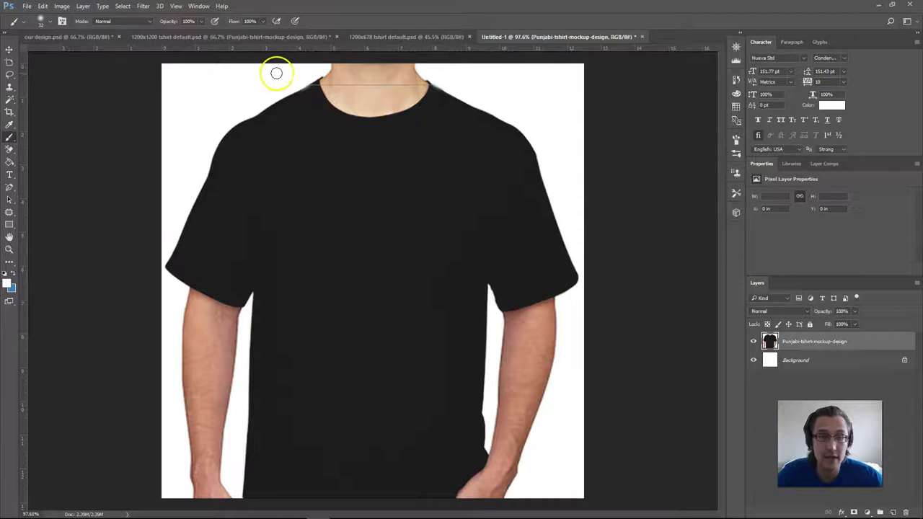
pyautogui.click(43, 22)
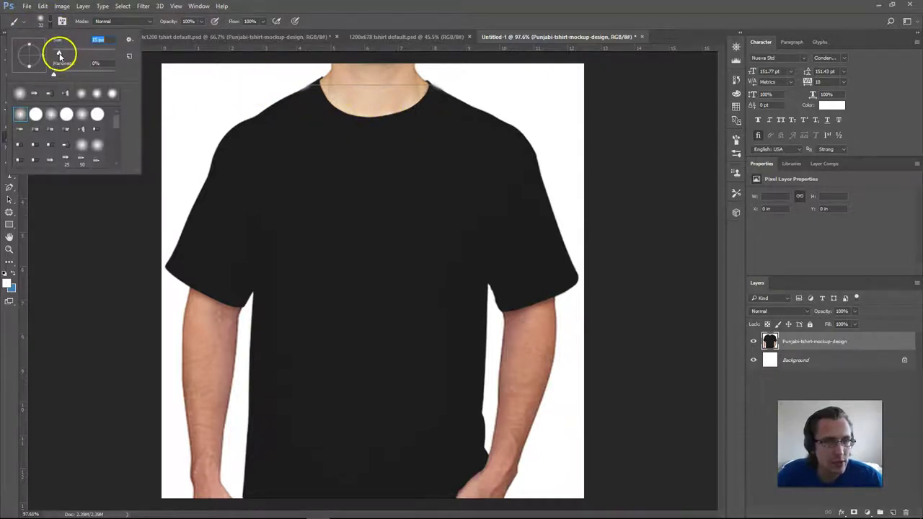
pyautogui.keyDown('alt'); pyautogui.click(368, 85); pyautogui.keyUp('alt')
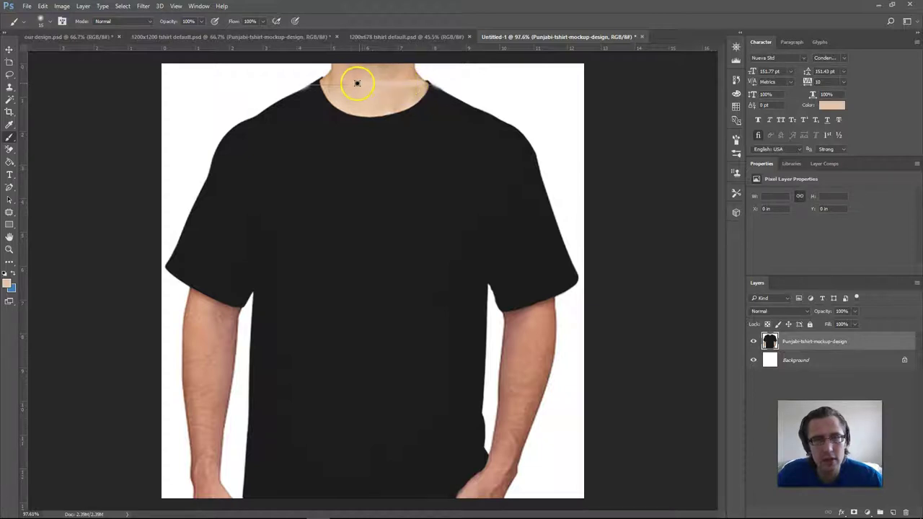
pyautogui.keyDown('alt'); pyautogui.click(318, 86); pyautogui.keyUp('alt')
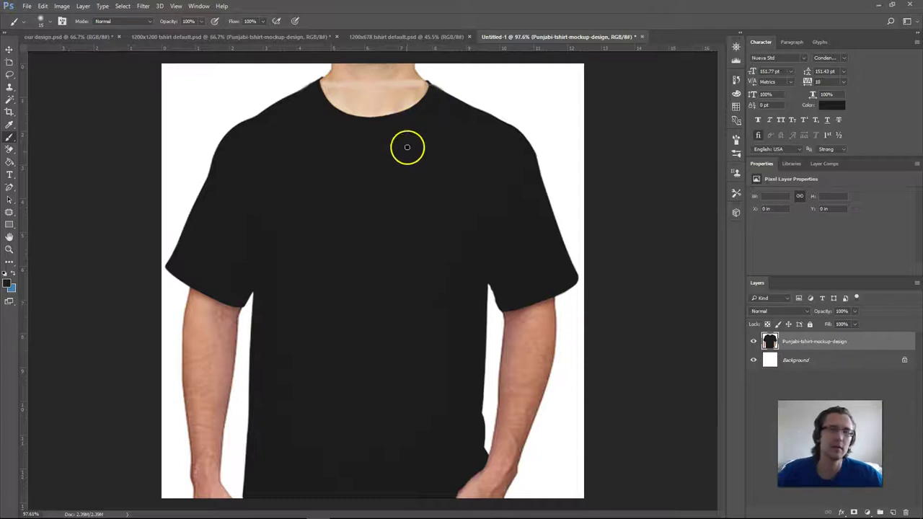
pyautogui.scroll(-3, 379, 242)
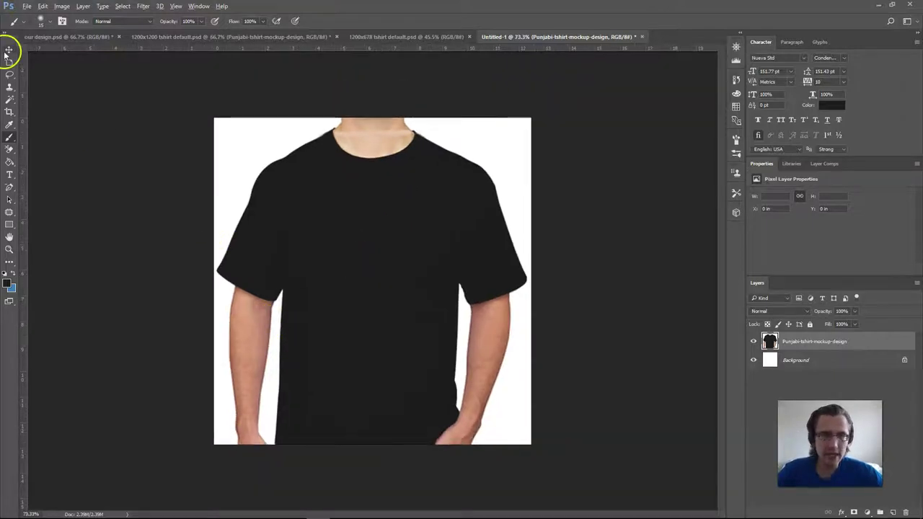
# Step: Hide the white Background layer beneath the shirt layer
pyautogui.click(9, 50)
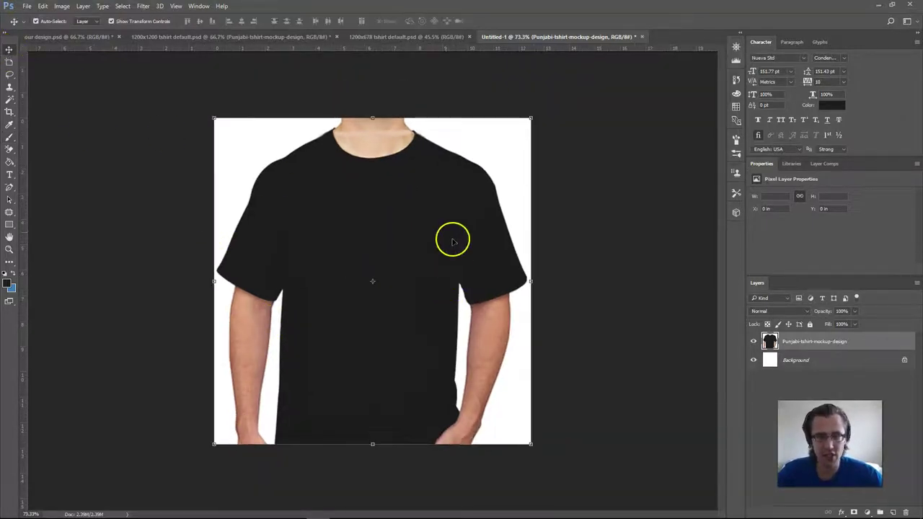
pyautogui.click(630, 195)
pyautogui.moveTo(432, 184); pyautogui.dragTo(416, 197)
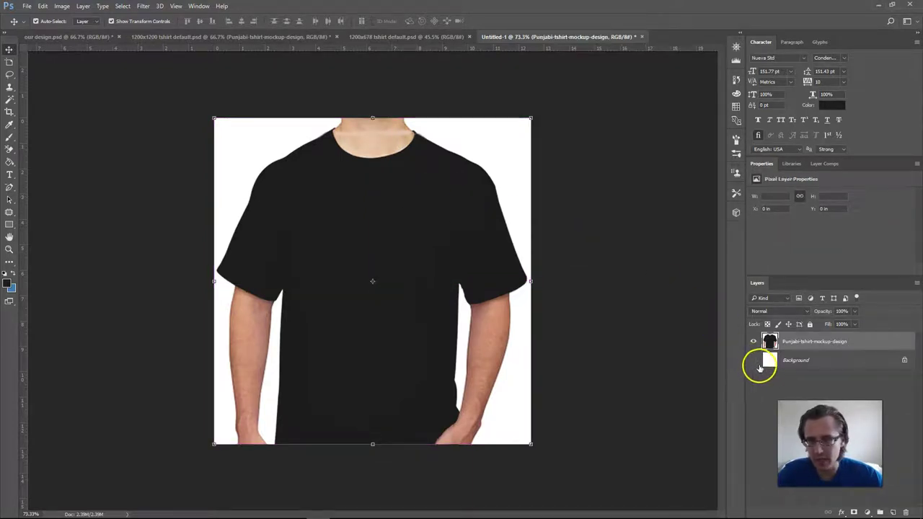
pyautogui.click(628, 133)
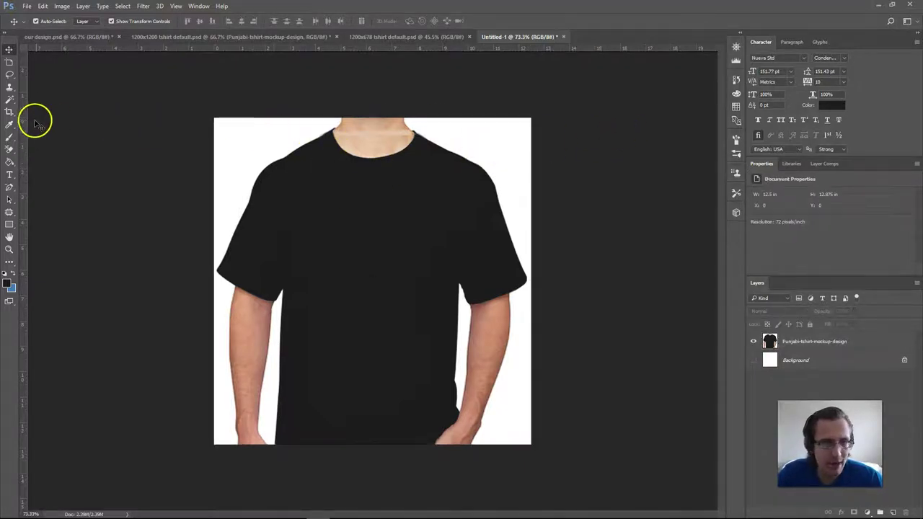
# Step: Delete the white areas around the shirt and between the arms and torso using the Magic Wand, and clear the selection
pyautogui.click(9, 98)
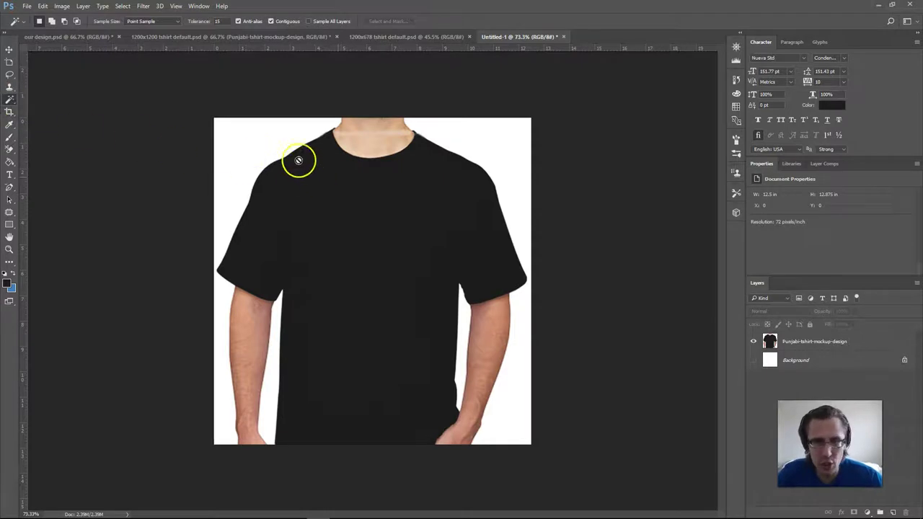
pyautogui.click(818, 342)
pyautogui.click(494, 147)
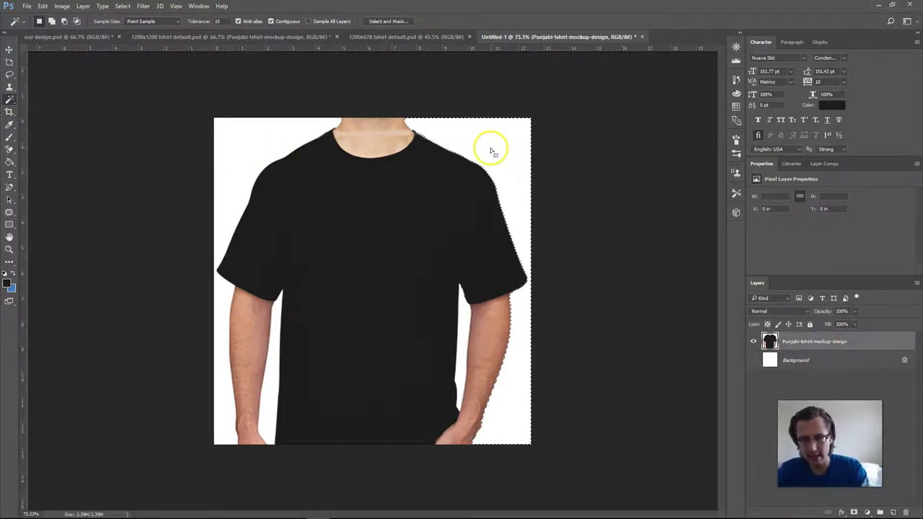
pyautogui.press('Delete')
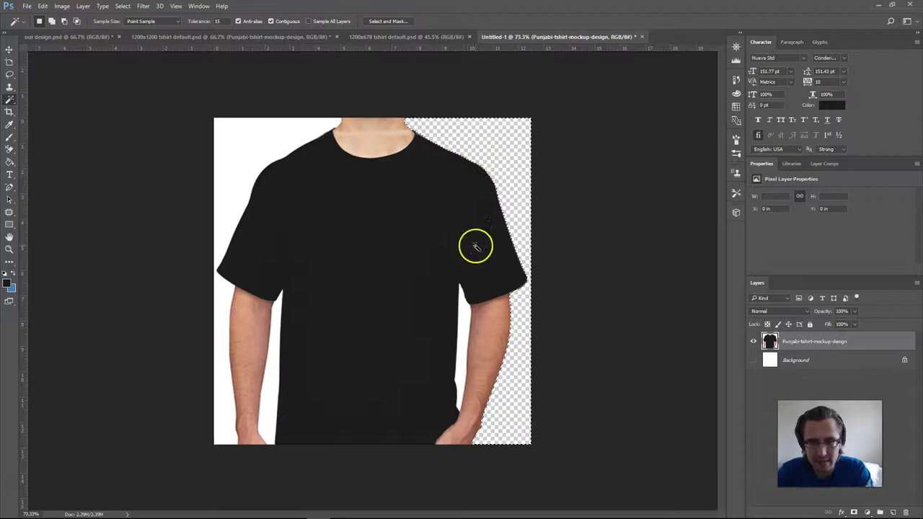
pyautogui.click(462, 320)
pyautogui.press('Delete')
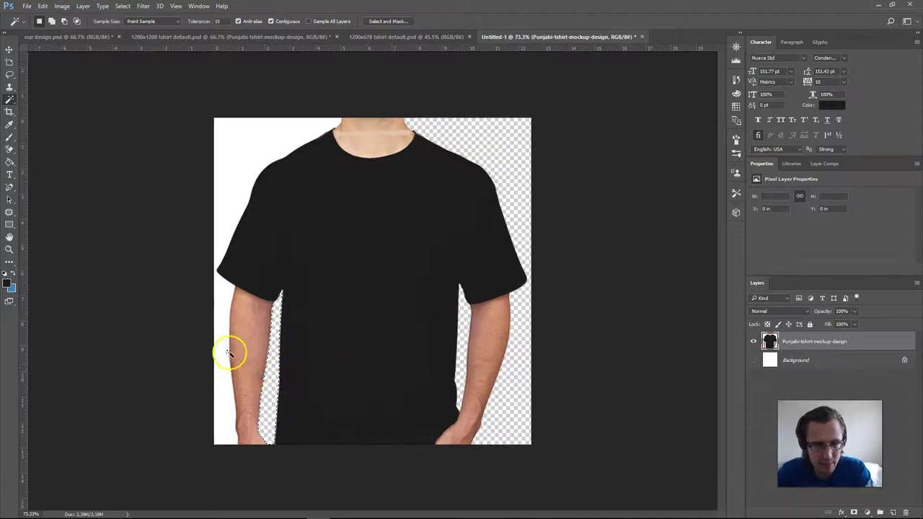
pyautogui.click(222, 339)
pyautogui.press('Delete')
pyautogui.hotkey('ctrl', 'd')
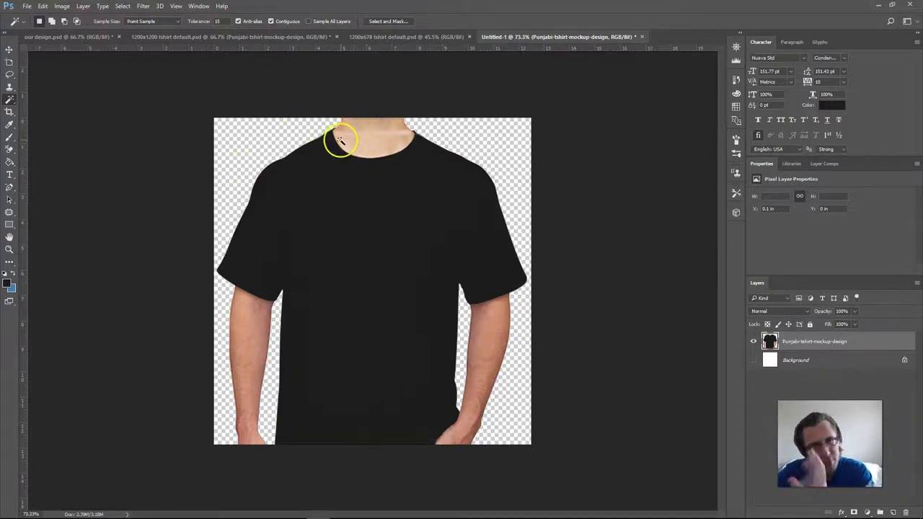
# Step: Copy the cut-out shirt into the 1200x1200 template and delete the old linked mockup image there
pyautogui.click(9, 49)
pyautogui.moveTo(420, 256); pyautogui.dragTo(394, 212)
pyautogui.moveTo(342, 237); pyautogui.dragTo(542, 240)
pyautogui.click(330, 271)
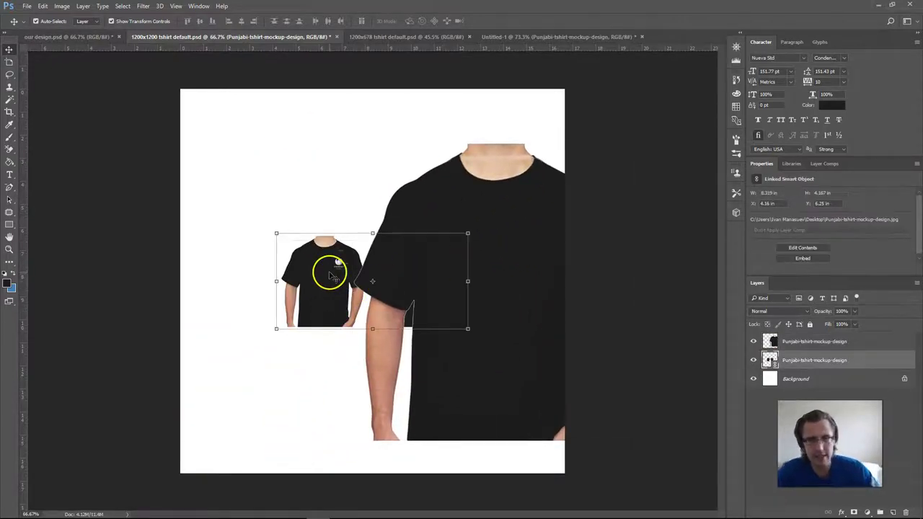
pyautogui.press('Delete')
# Step: Enlarge the shirt cutout to nearly the full canvas width and centre it with the neck at the upper edge
pyautogui.moveTo(487, 265); pyautogui.dragTo(329, 209)
pyautogui.moveTo(470, 384); pyautogui.dragTo(572, 470)
pyautogui.moveTo(421, 238); pyautogui.dragTo(416, 233)
pyautogui.click(425, 21)
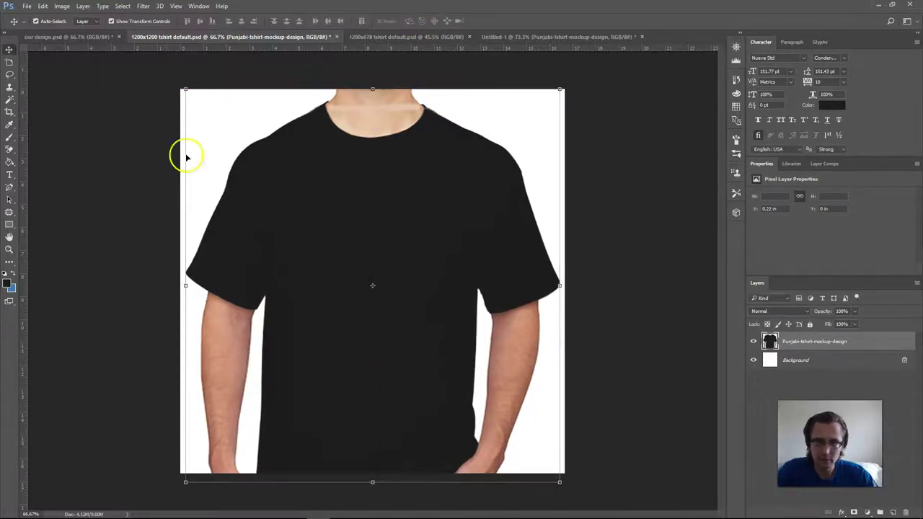
pyautogui.click(109, 183)
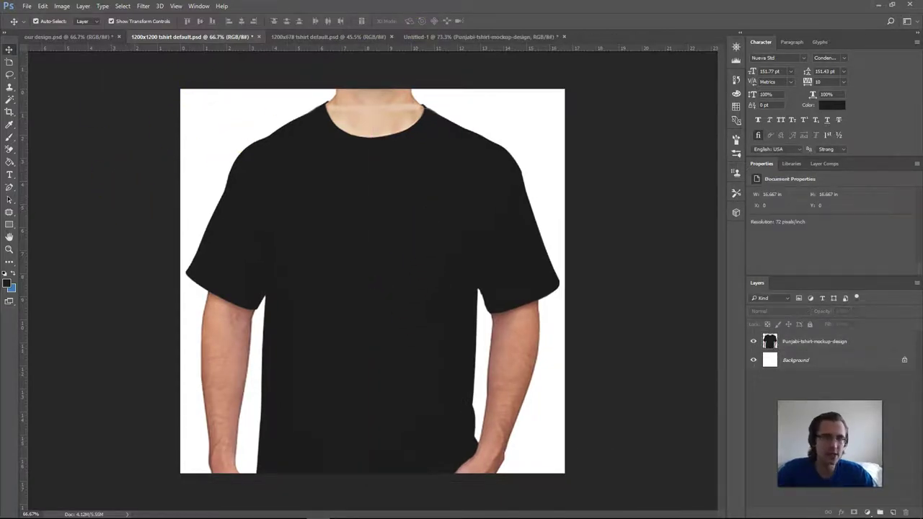
# Step: Place the "our design" image from the Desktop as a linked file in the 1200x1200 template
pyautogui.click(26, 7)
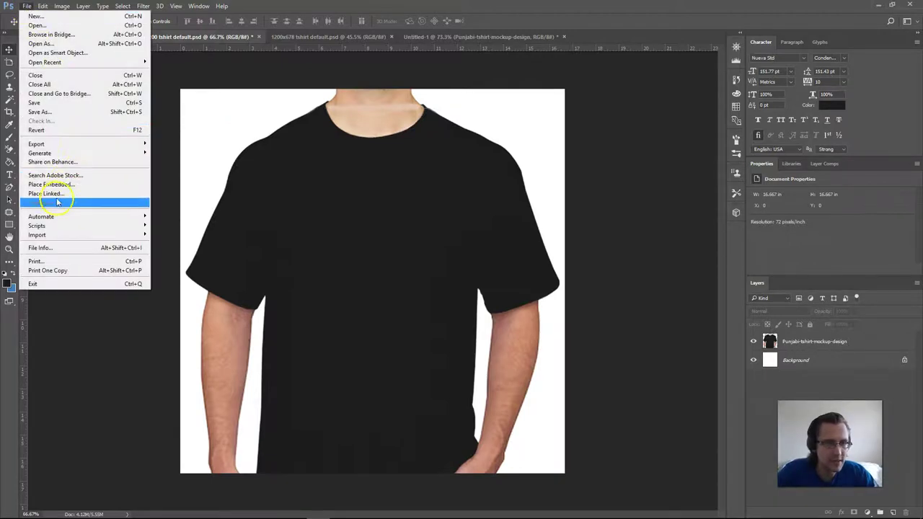
pyautogui.click(56, 197)
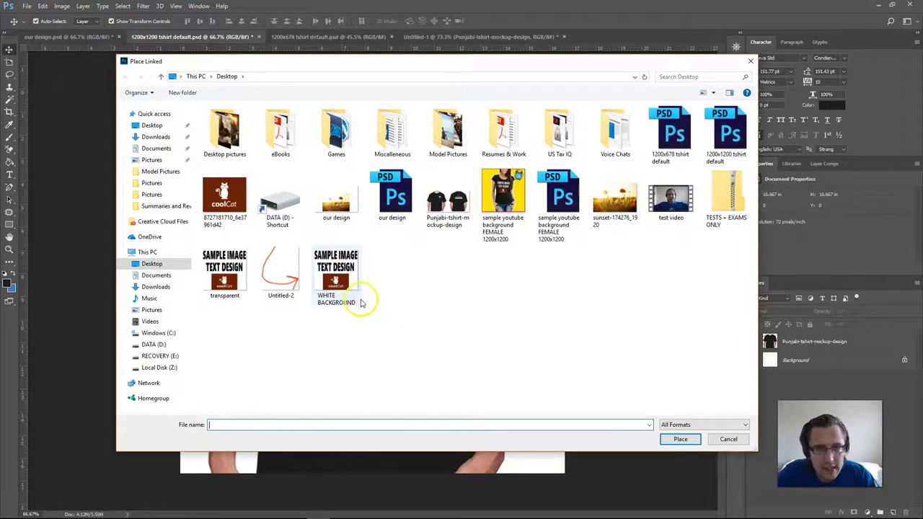
pyautogui.doubleClick(343, 205)
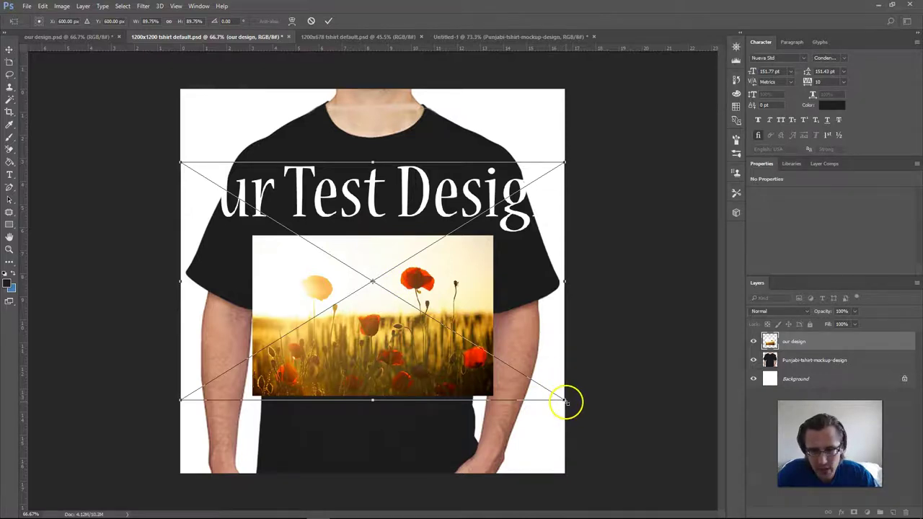
# Step: Scale the placed design to about 42% and centre it on the shirt's chest
pyautogui.moveTo(567, 402); pyautogui.dragTo(385, 290)
pyautogui.moveTo(284, 259); pyautogui.dragTo(370, 266)
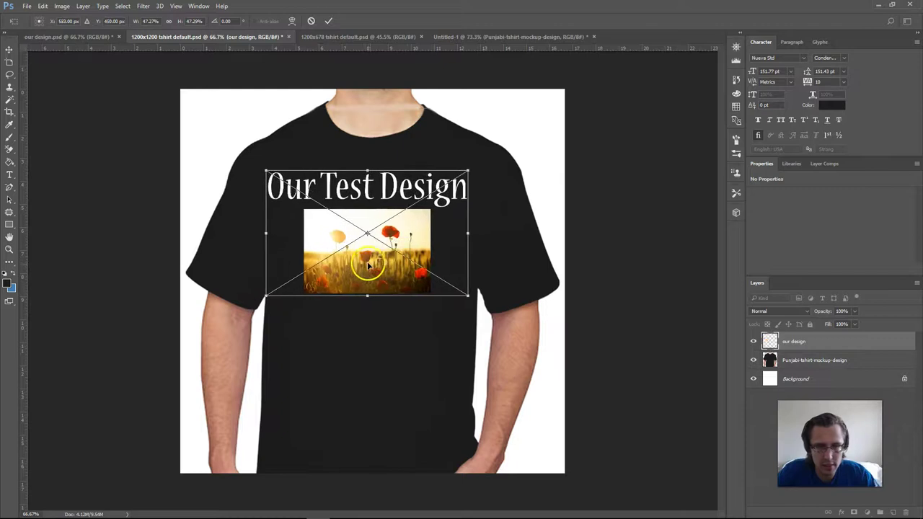
pyautogui.moveTo(467, 295); pyautogui.dragTo(448, 283)
pyautogui.moveTo(367, 257); pyautogui.dragTo(381, 264)
pyautogui.click(328, 20)
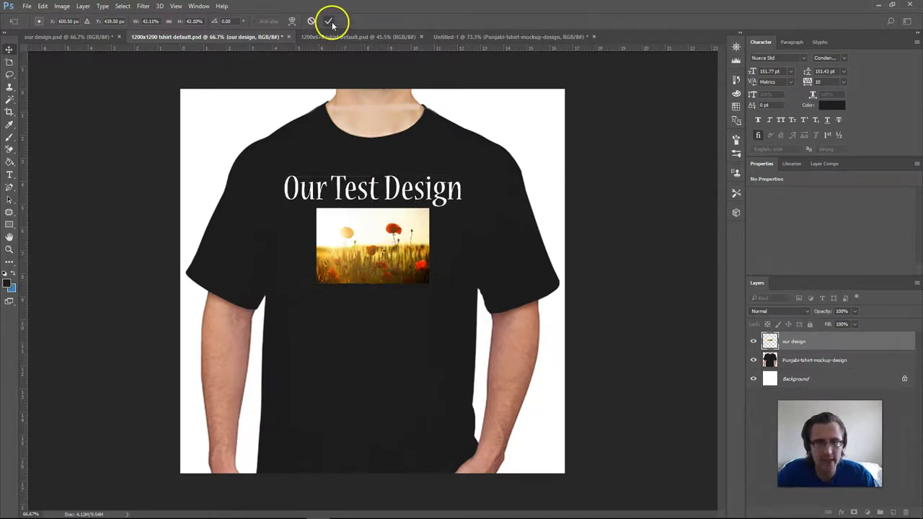
pyautogui.click(653, 139)
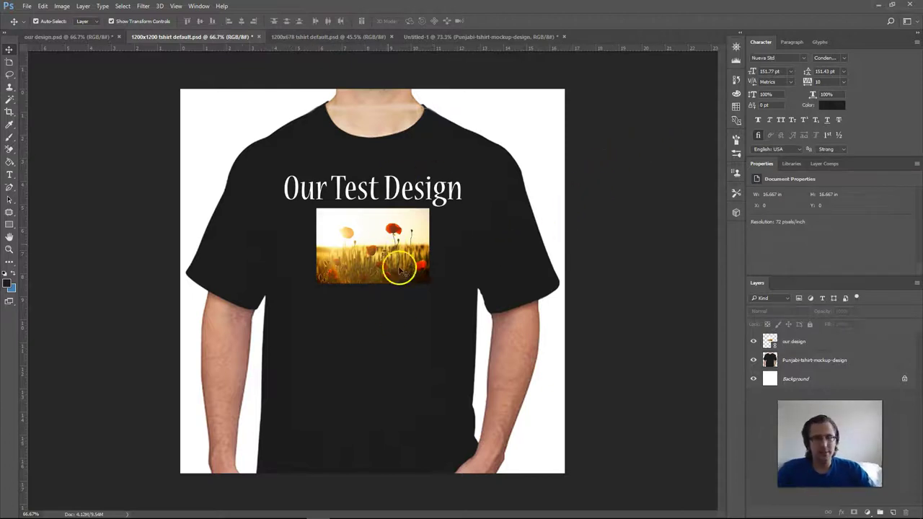
# Step: Select the shirt and design together and nudge them horizontally to centre them on the canvas
pyautogui.scroll(-2, 384, 270)
pyautogui.scroll(-1, 385, 272)
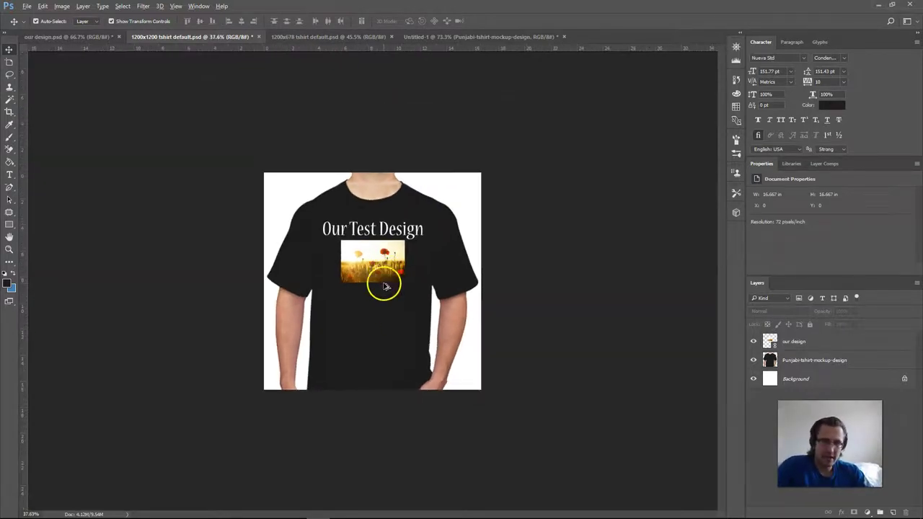
pyautogui.scroll(2, 381, 300)
pyautogui.moveTo(171, 82); pyautogui.dragTo(617, 372)
pyautogui.press('Right')
pyautogui.press('Right')
pyautogui.press('Right')
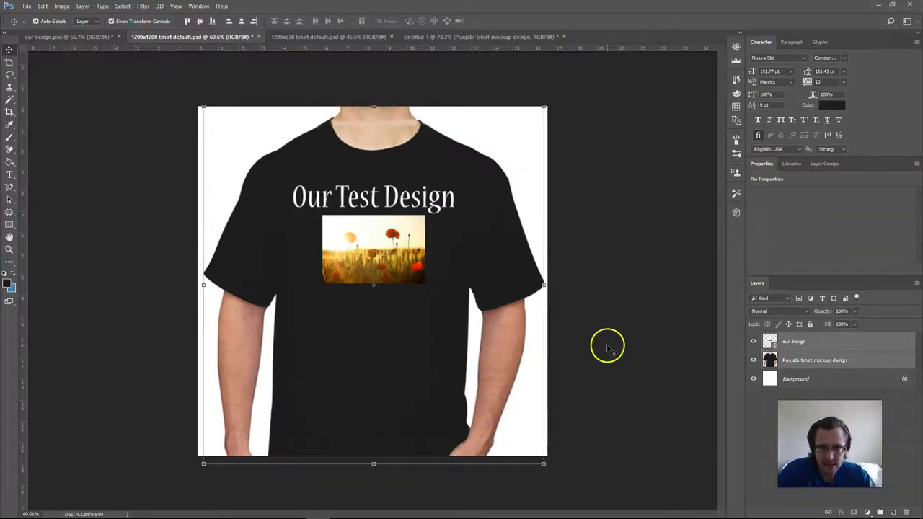
pyautogui.click(610, 345)
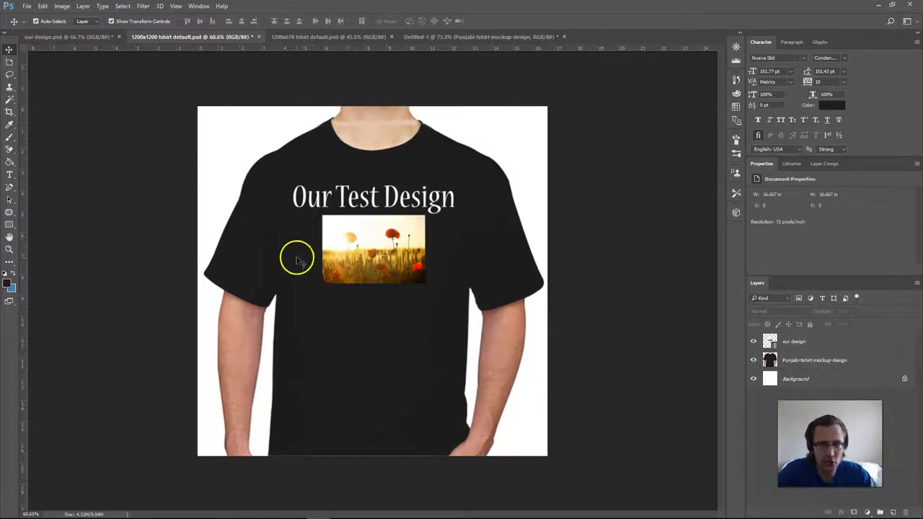
pyautogui.moveTo(195, 124); pyautogui.dragTo(558, 437)
pyautogui.press('Left')
pyautogui.press('Left')
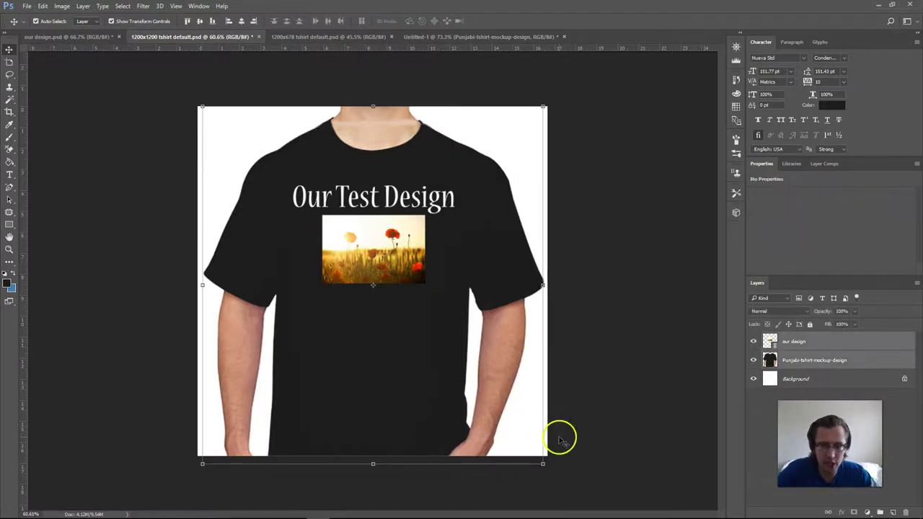
pyautogui.click(592, 360)
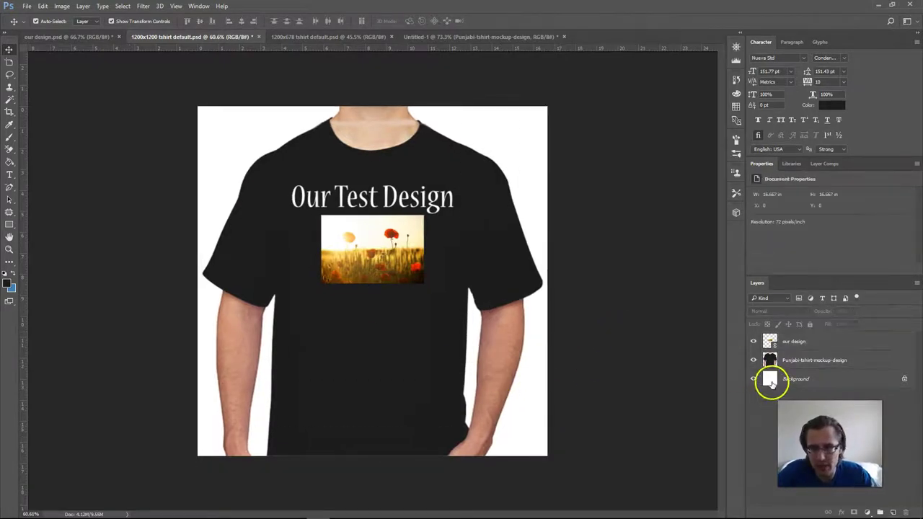
# Step: Fill the Background layer behind the shirt with bright yellow (#fff600)
pyautogui.click(808, 379)
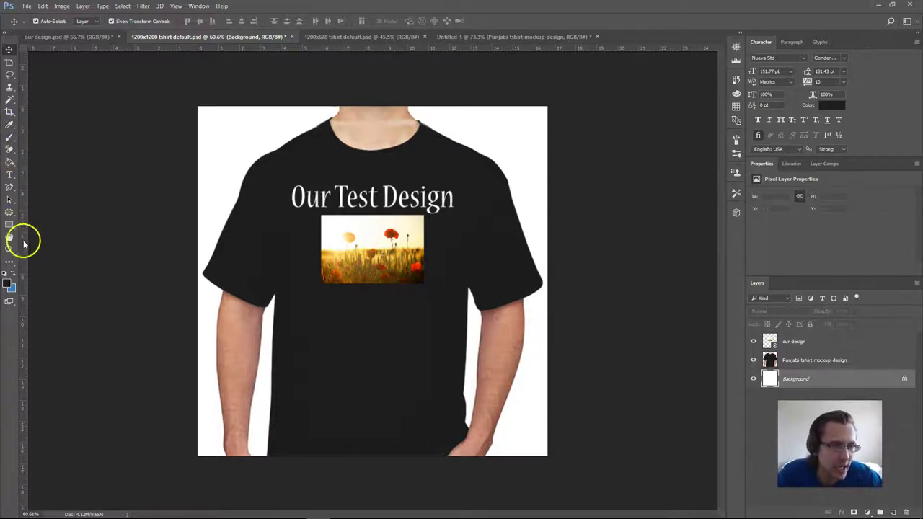
pyautogui.click(10, 163)
pyautogui.click(7, 284)
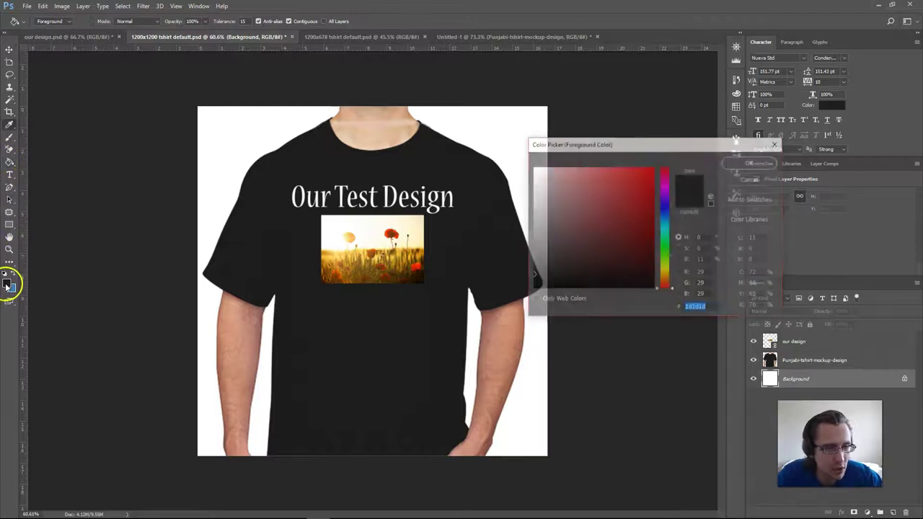
pyautogui.click(664, 267)
pyautogui.click(651, 170)
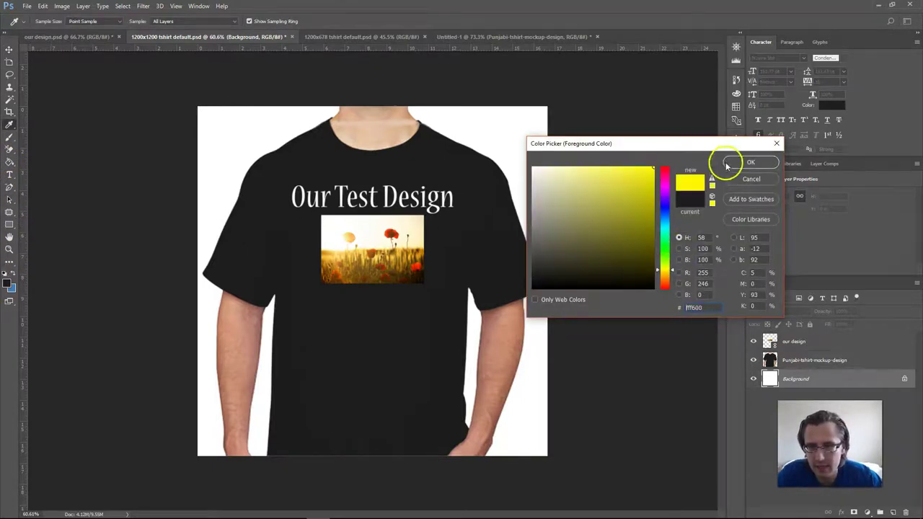
pyautogui.click(727, 166)
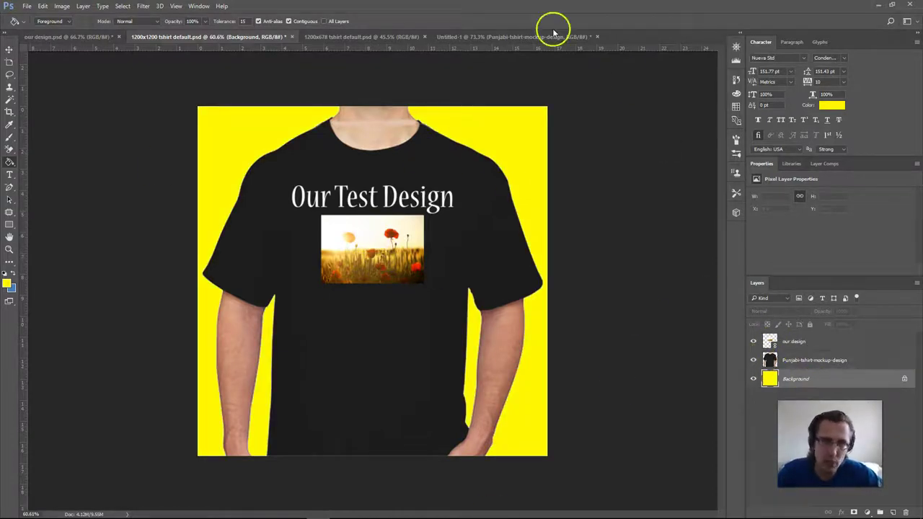
pyautogui.click(9, 50)
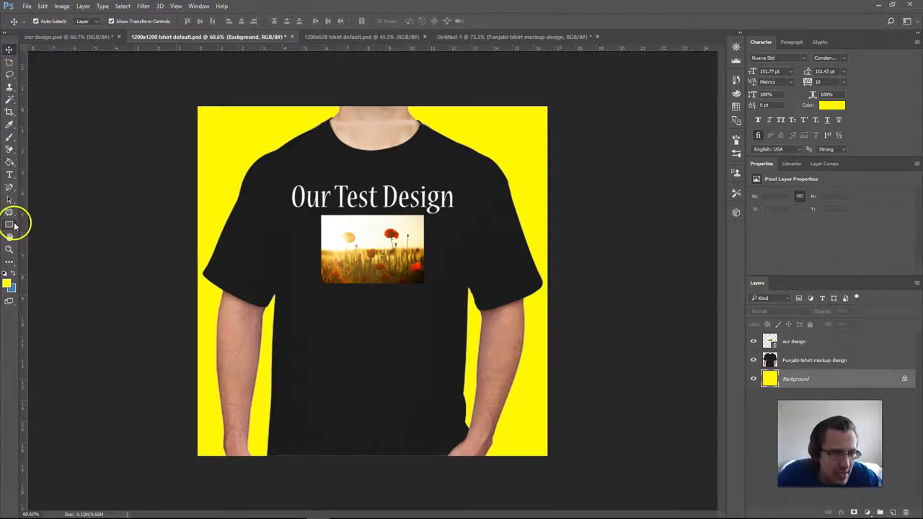
# Step: Draw a narrow rectangle shape about 15 px wide and 1206 px tall along the canvas's left edge
pyautogui.click(13, 226)
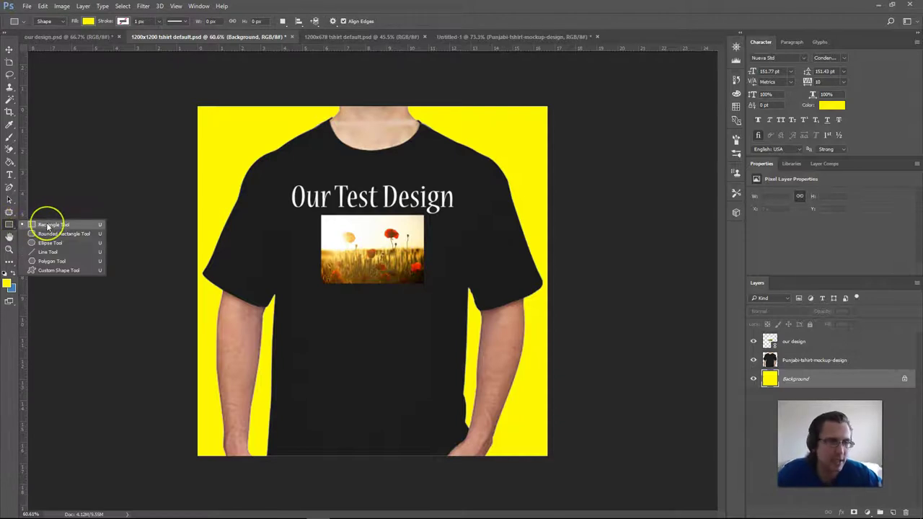
pyautogui.click(47, 225)
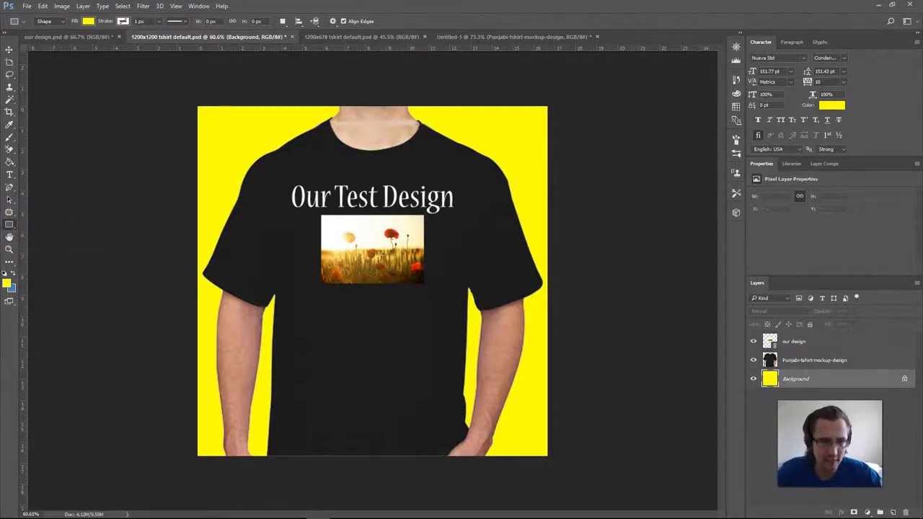
pyautogui.click(11, 261)
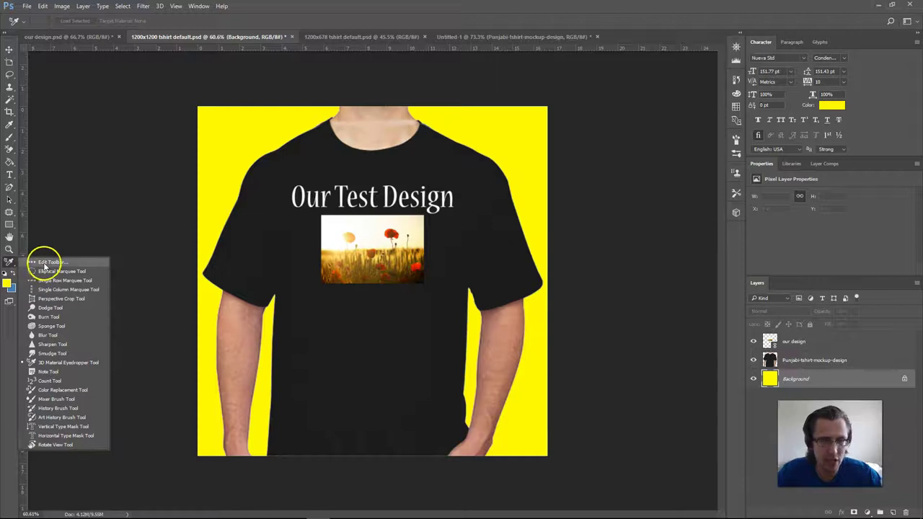
pyautogui.click(199, 113)
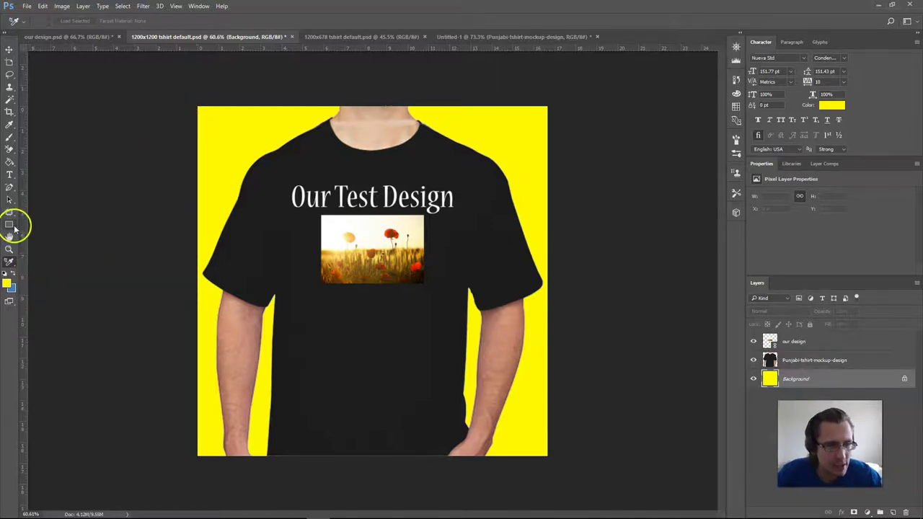
pyautogui.click(13, 227)
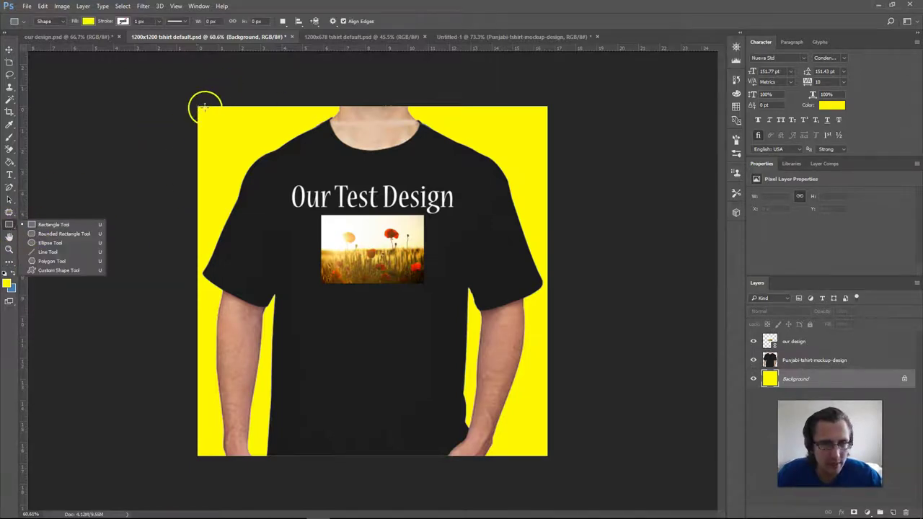
pyautogui.moveTo(198, 105); pyautogui.dragTo(200, 456)
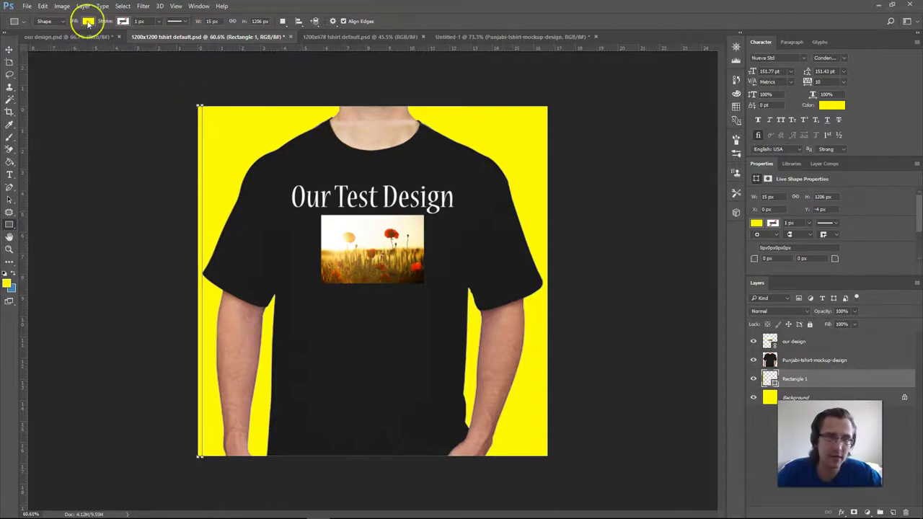
# Step: Change the fill colour of the left-edge rectangle to red
pyautogui.click(87, 22)
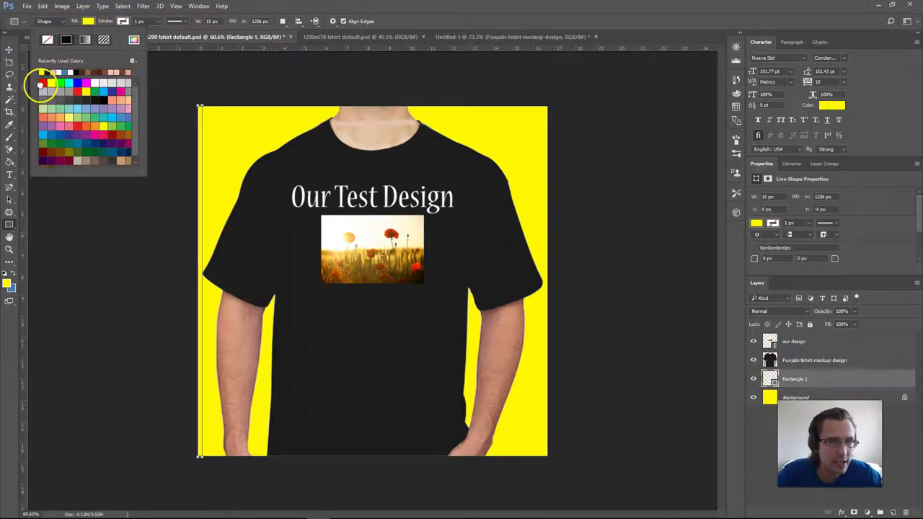
pyautogui.click(44, 80)
pyautogui.click(85, 22)
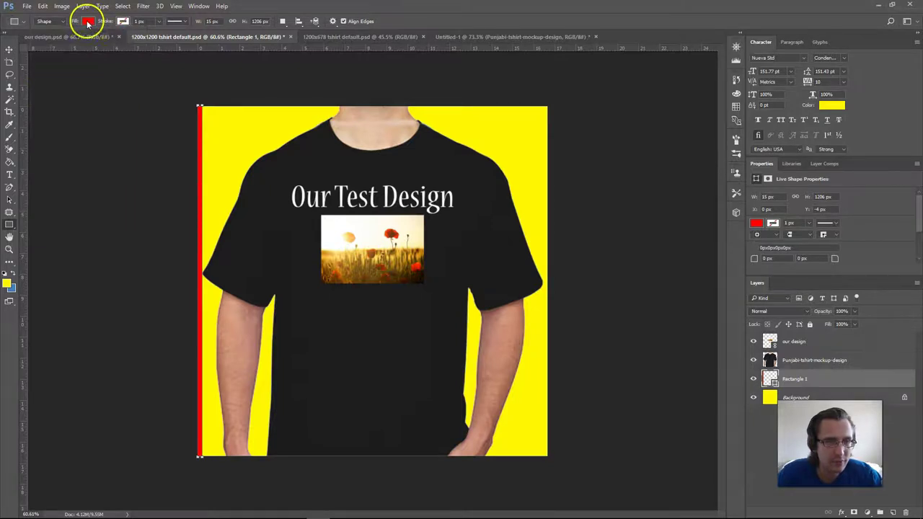
pyautogui.click(9, 49)
pyautogui.click(249, 124)
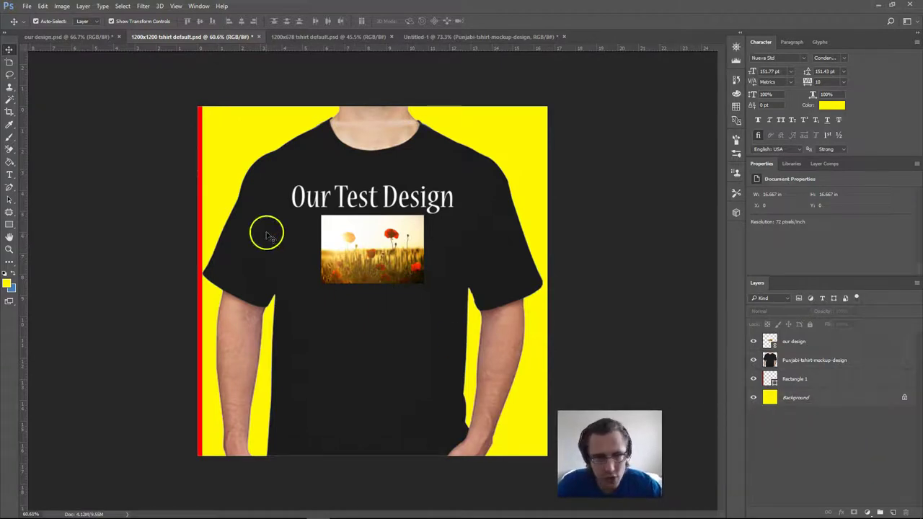
# Step: Narrow the red strip to 60% of its width, keeping it flush with the canvas's left edge
pyautogui.click(200, 194)
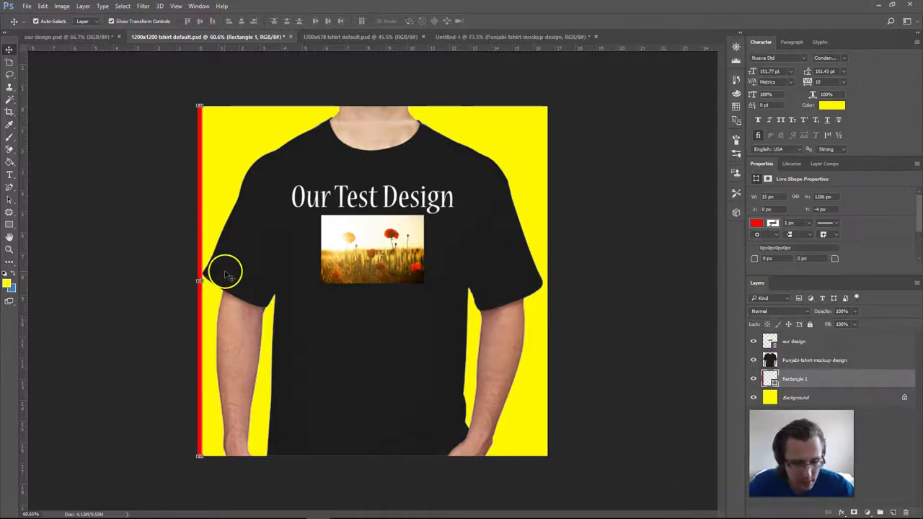
pyautogui.scroll(3, 226, 274)
pyautogui.scroll(1, 152, 285)
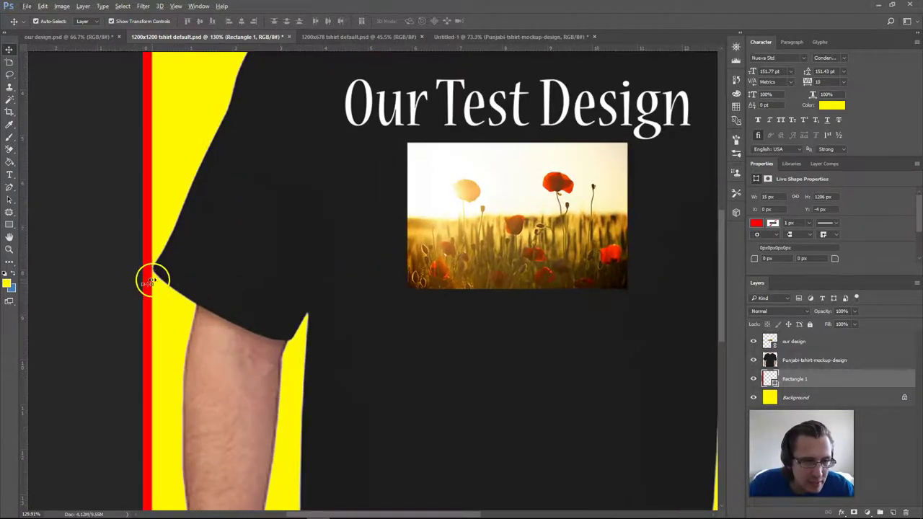
pyautogui.hotkey('ctrl', 't')
pyautogui.moveTo(148, 284); pyautogui.dragTo(147, 284)
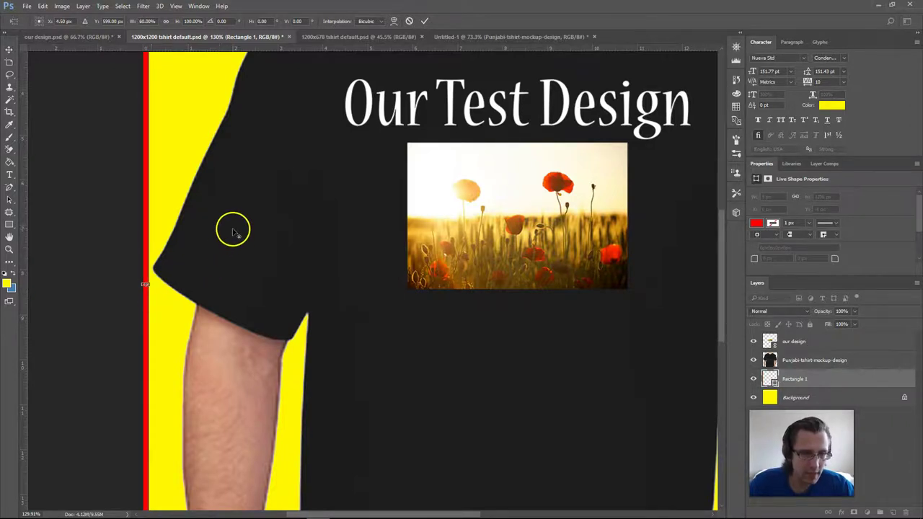
pyautogui.scroll(-5, 233, 231)
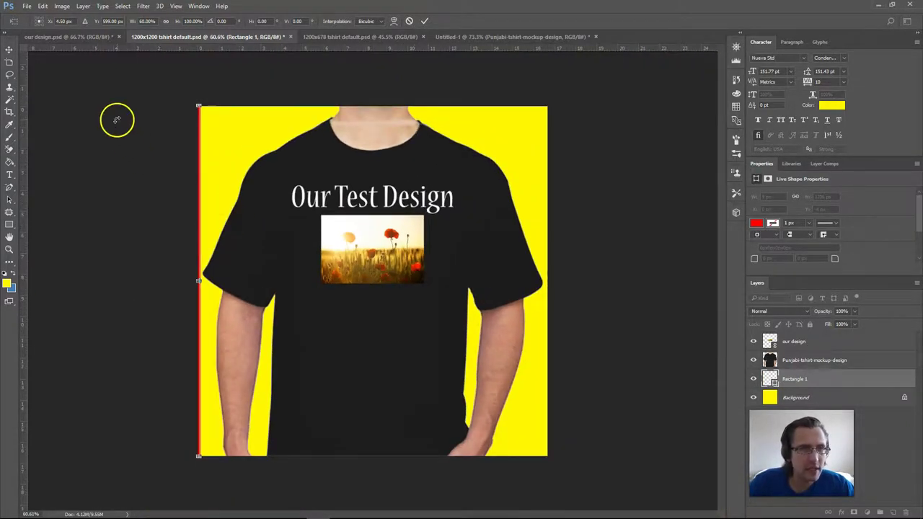
pyautogui.click(424, 20)
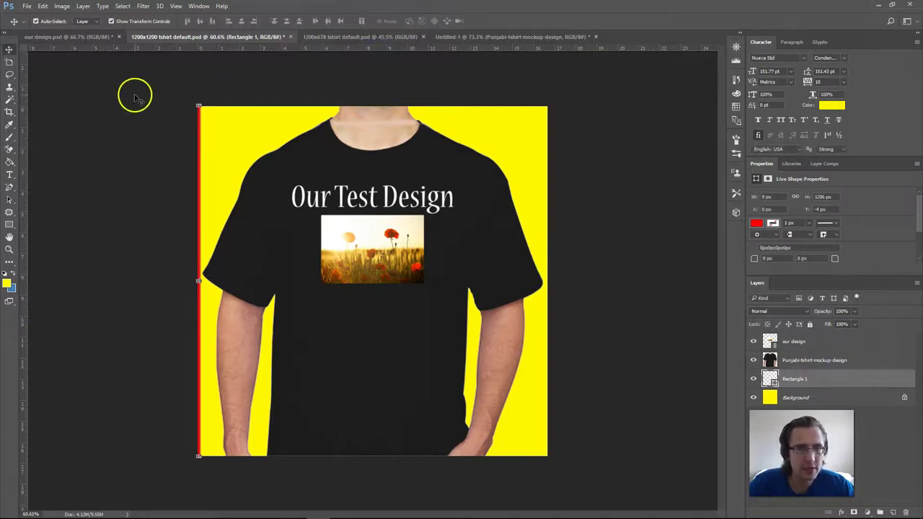
pyautogui.click(135, 96)
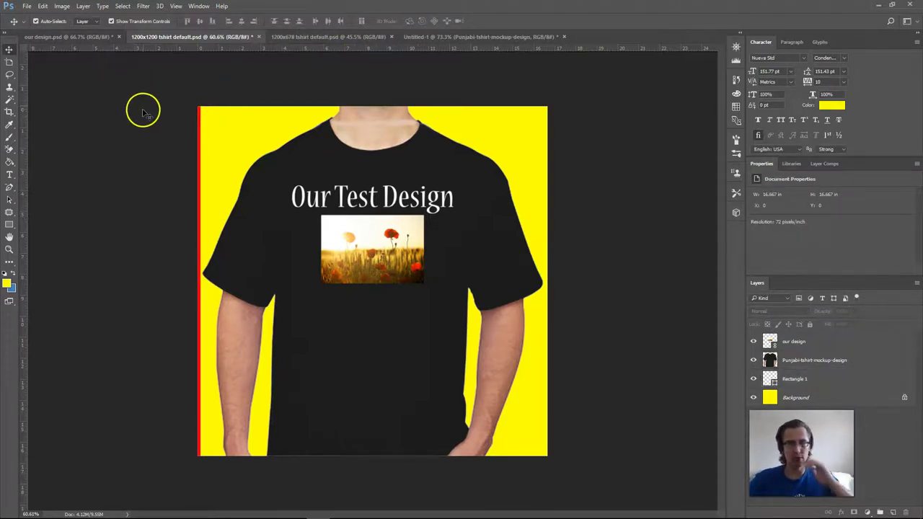
# Step: Duplicate the red strip and place the copy along the canvas's right edge
pyautogui.click(201, 137)
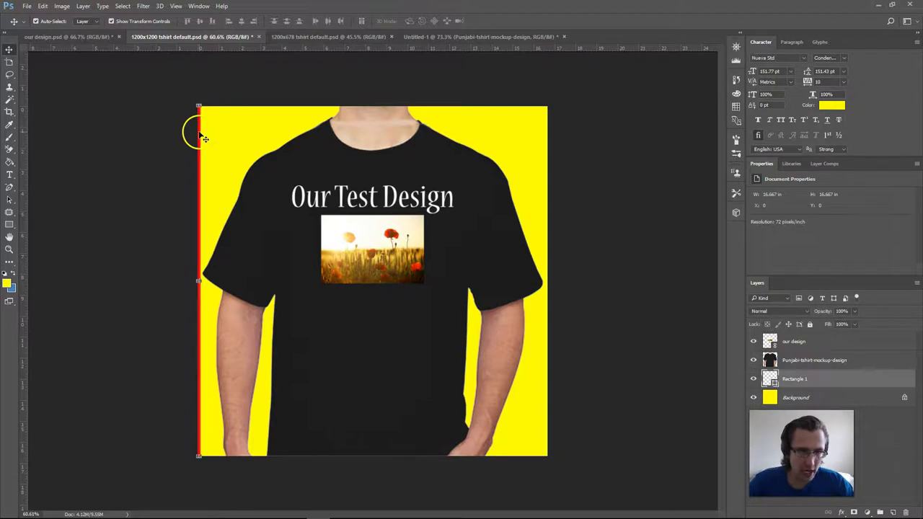
pyautogui.press('ctrl')
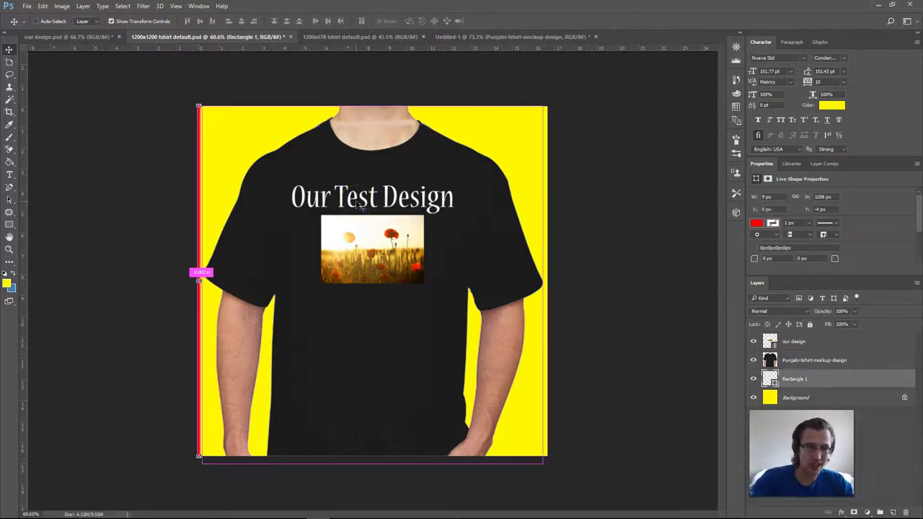
pyautogui.hotkey('ctrl', 'j')
pyautogui.click(366, 186)
pyautogui.moveTo(200, 147); pyautogui.dragTo(550, 141)
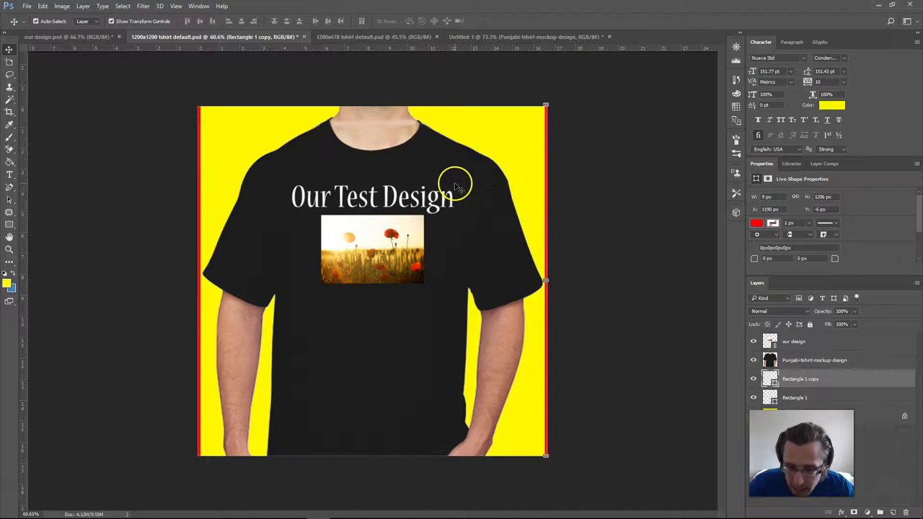
pyautogui.click(465, 184)
pyautogui.click(620, 177)
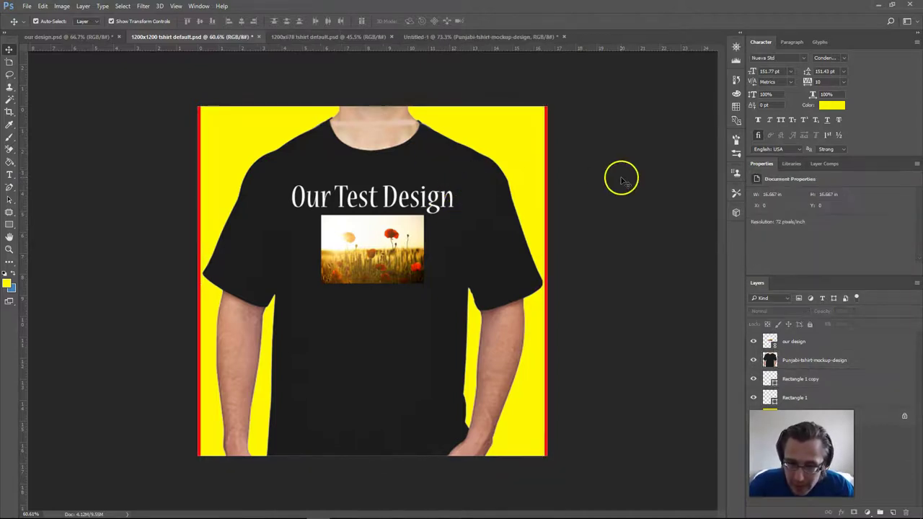
# Step: Add a red strip along the canvas's upper edge using a copy of the left strip rotated 90 degrees
pyautogui.click(201, 151)
pyautogui.hotkey('ctrl', 'j')
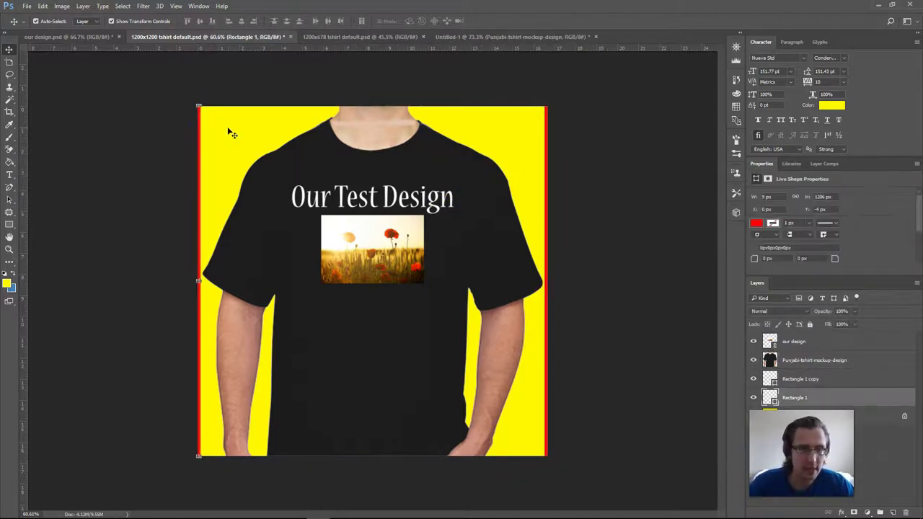
pyautogui.moveTo(201, 138); pyautogui.dragTo(268, 141)
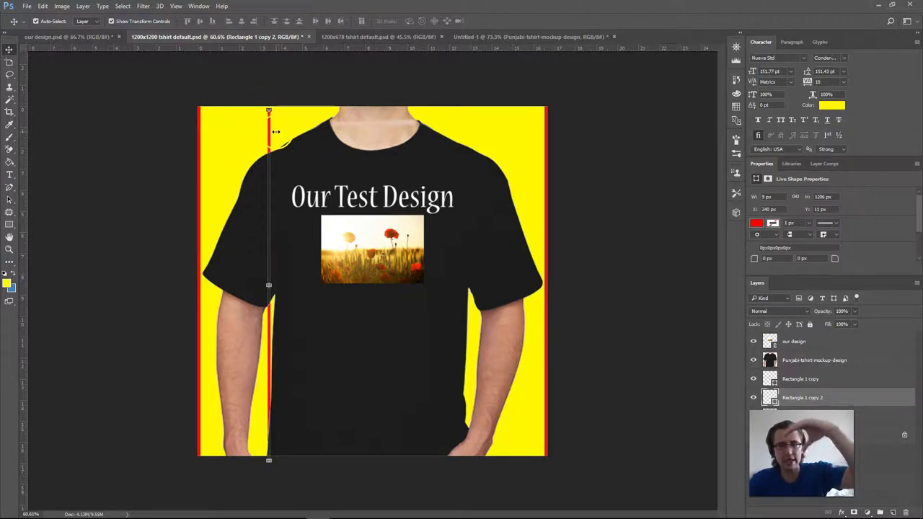
pyautogui.click(270, 102)
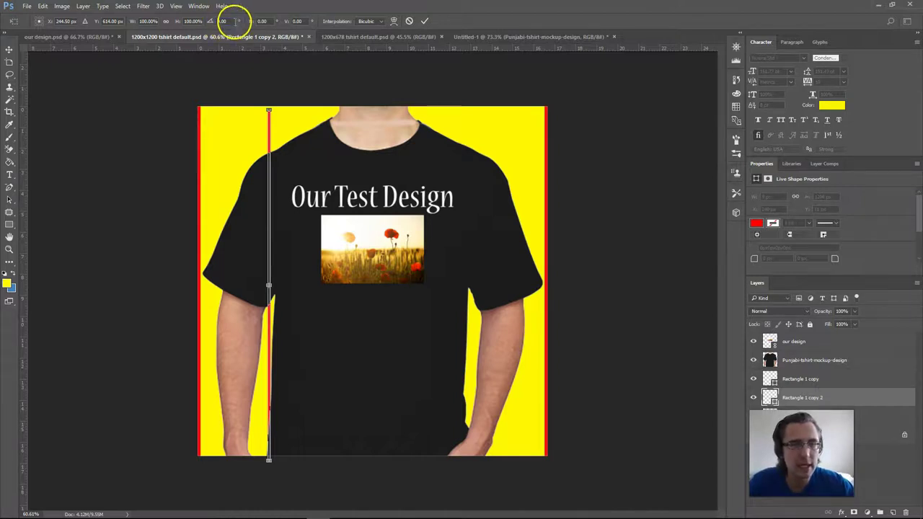
pyautogui.write('90')
pyautogui.press('Return')
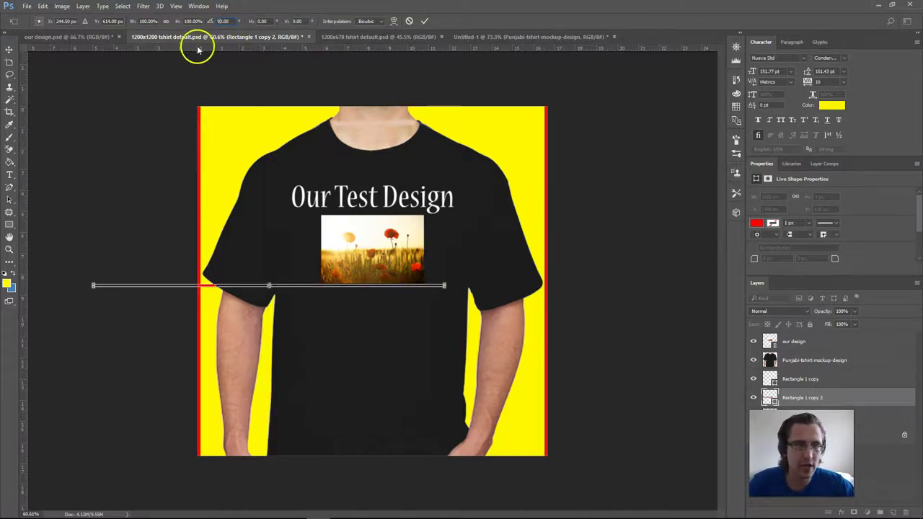
pyautogui.click(424, 21)
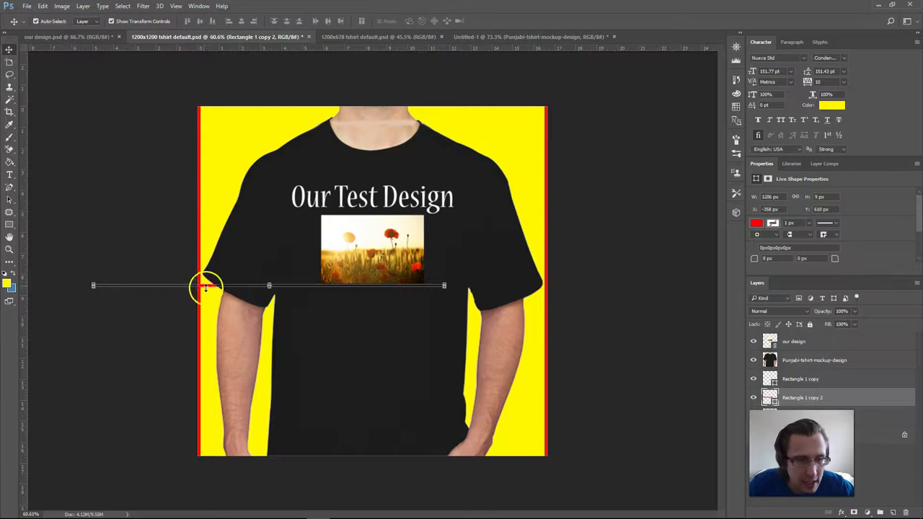
pyautogui.moveTo(204, 285); pyautogui.dragTo(304, 109)
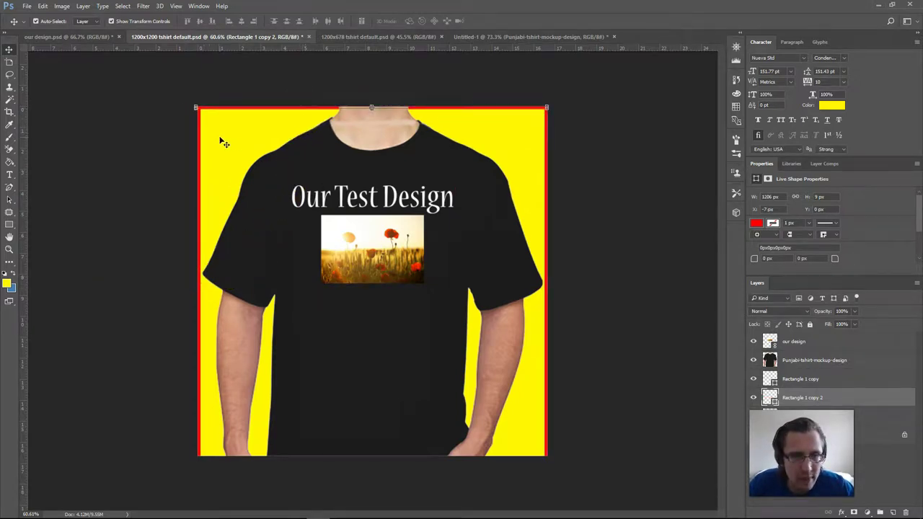
pyautogui.click(221, 142)
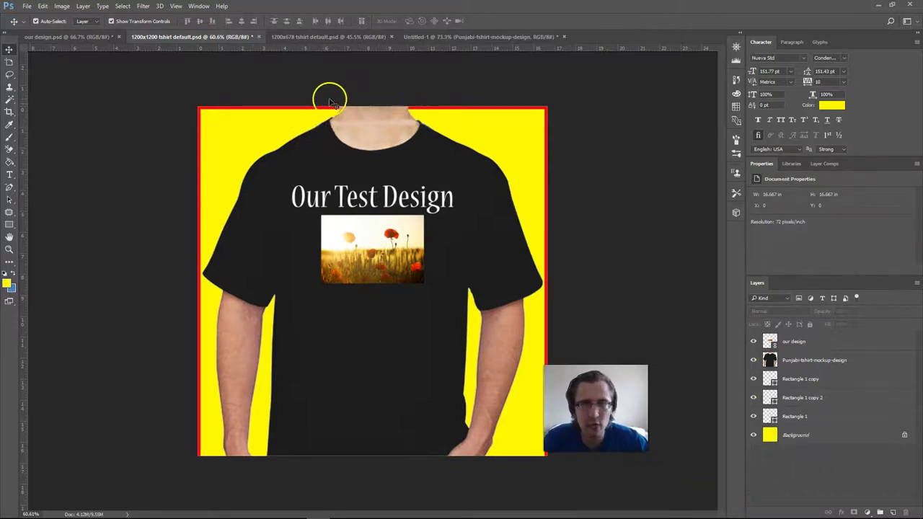
# Step: Move the shirt layer beneath the red strips and complete the frame with a copy of the upper strip along the canvas's lower edge
pyautogui.moveTo(805, 361); pyautogui.dragTo(814, 424)
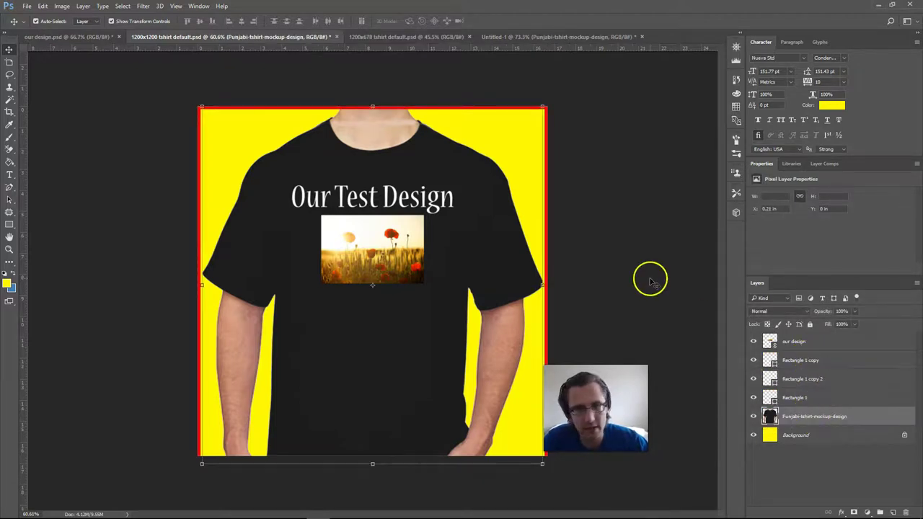
pyautogui.click(467, 109)
pyautogui.hotkey('ctrl', 'j')
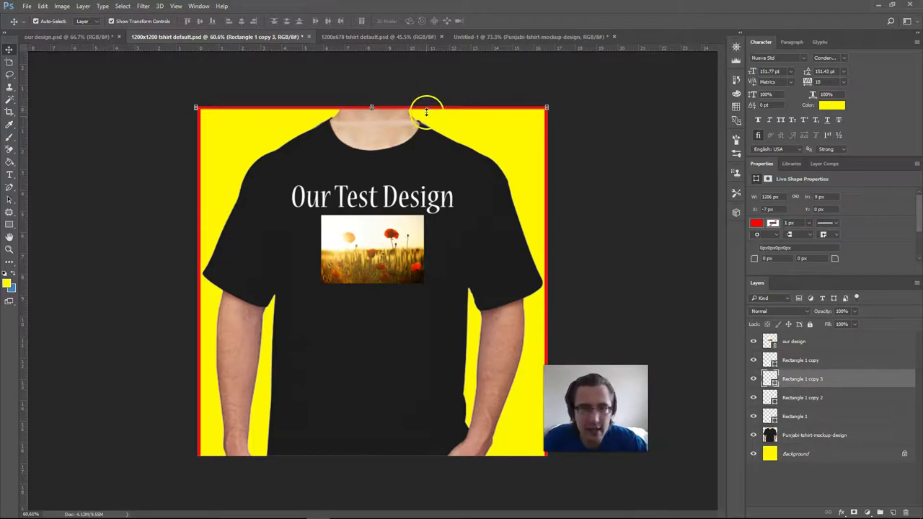
pyautogui.moveTo(429, 110); pyautogui.dragTo(431, 451)
pyautogui.click(619, 310)
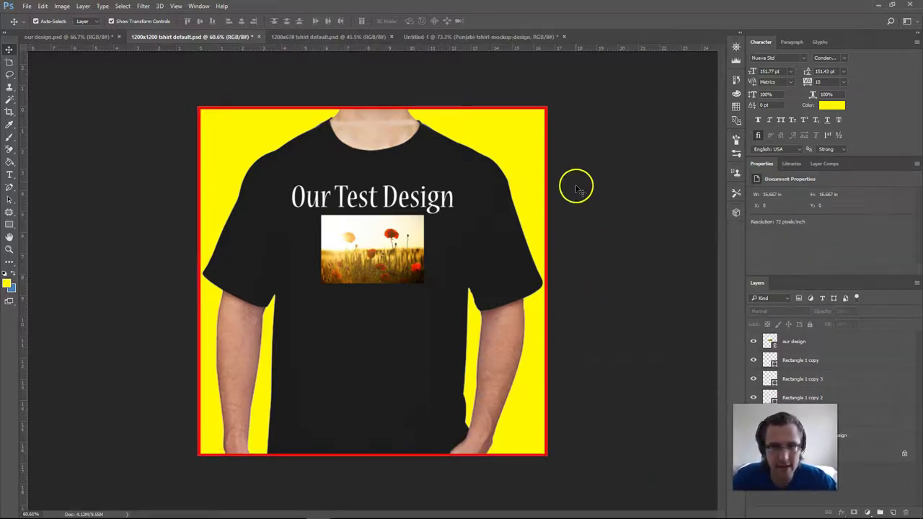
pyautogui.scroll(-4, 594, 237)
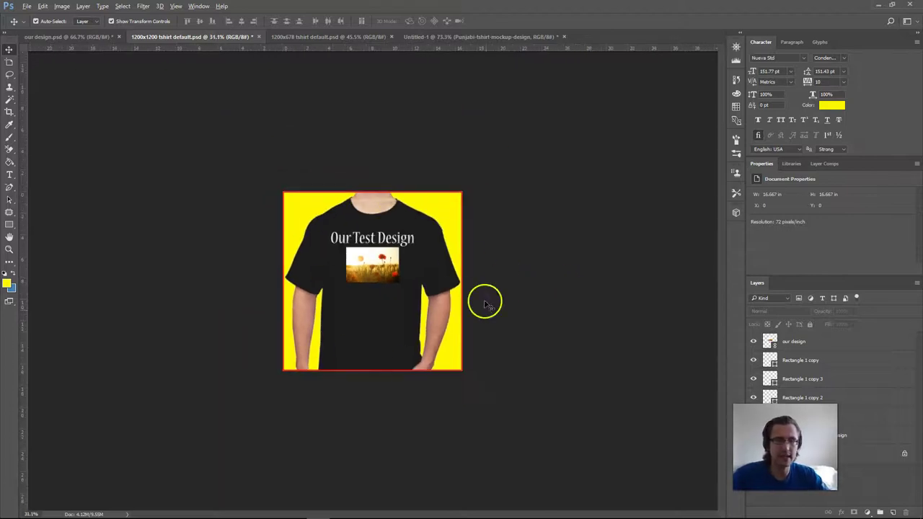
# Step: Check the red frame, then save the document to the Desktop as the Photoshop file "1200x1200 tshirt default man"
pyautogui.hotkey('ctrl', '+')
pyautogui.hotkey('ctrl', '+')
pyautogui.hotkey('ctrl', '+')
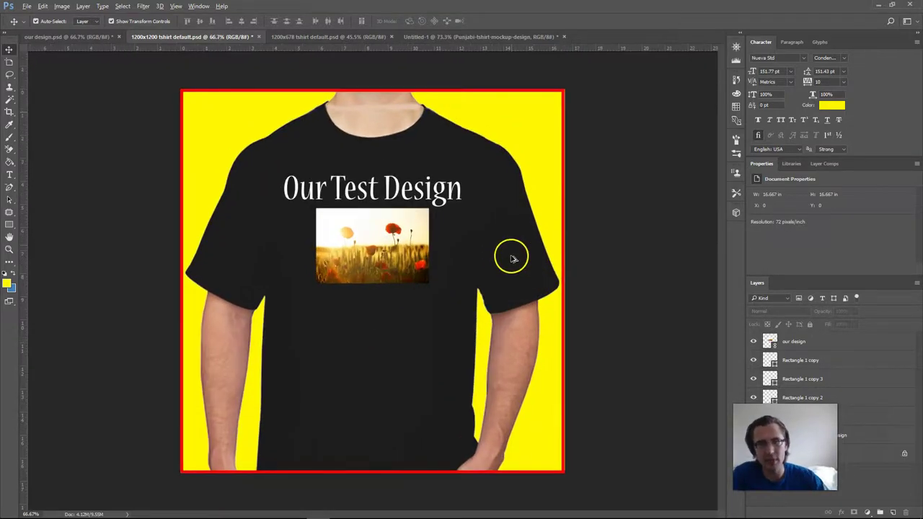
pyautogui.click(566, 123)
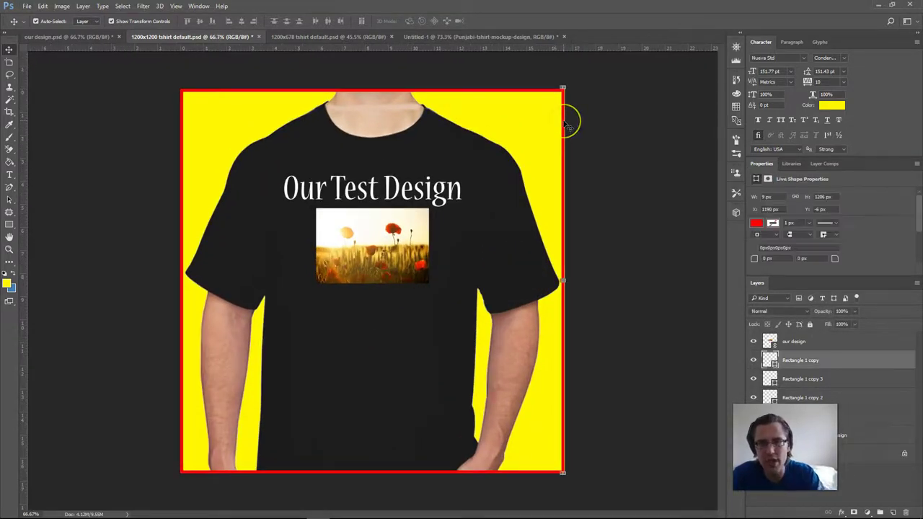
pyautogui.click(622, 137)
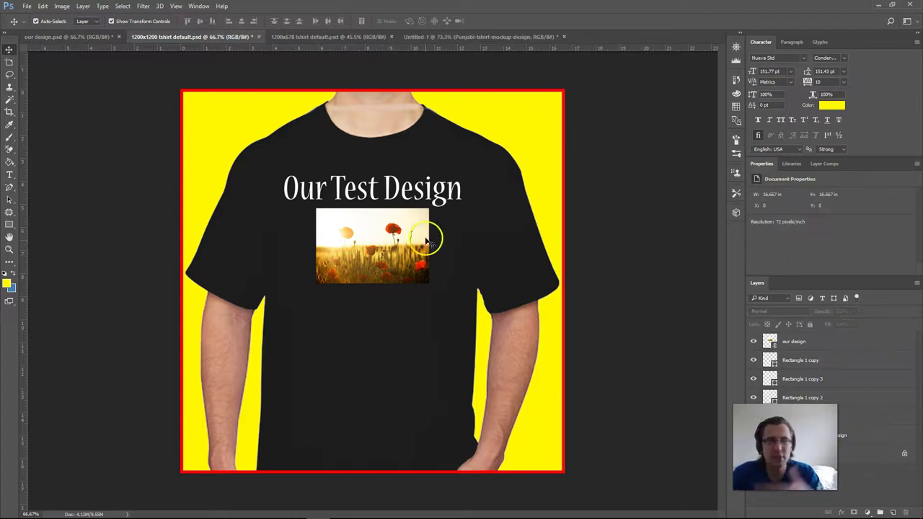
pyautogui.click(24, 6)
pyautogui.click(65, 113)
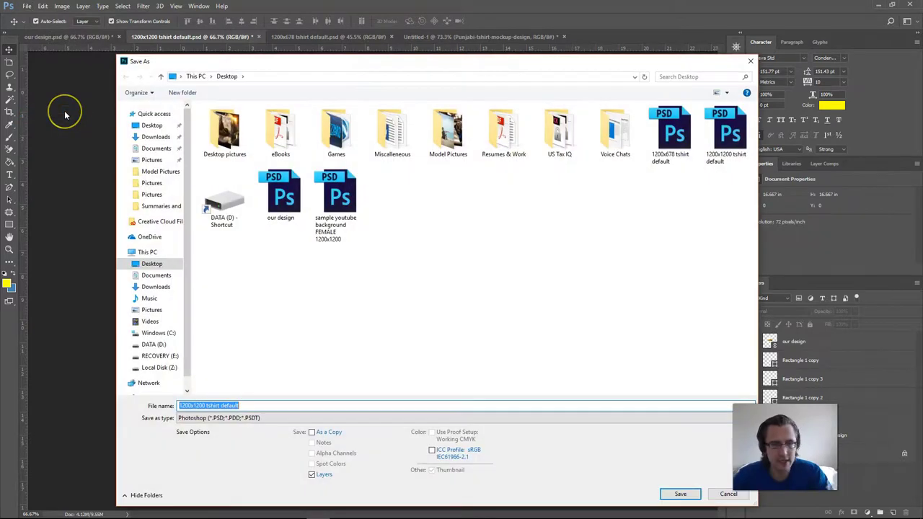
pyautogui.click(686, 495)
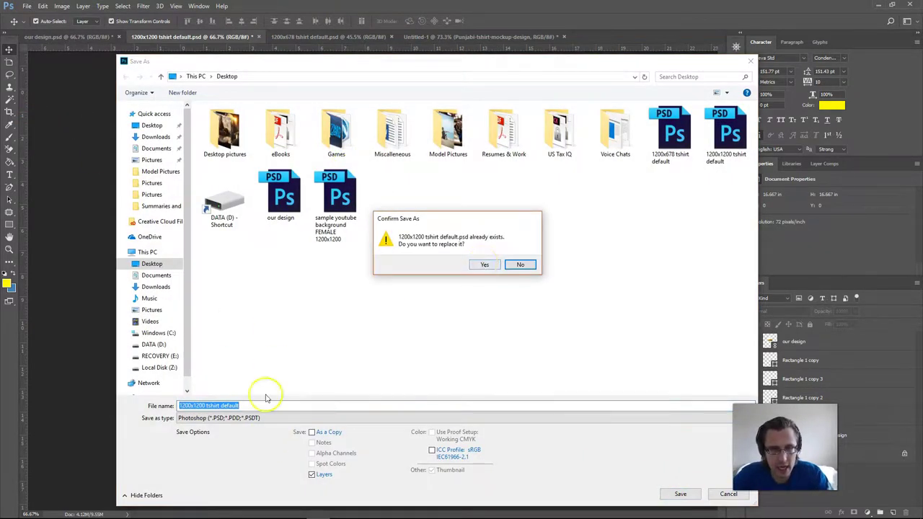
pyautogui.click(519, 264)
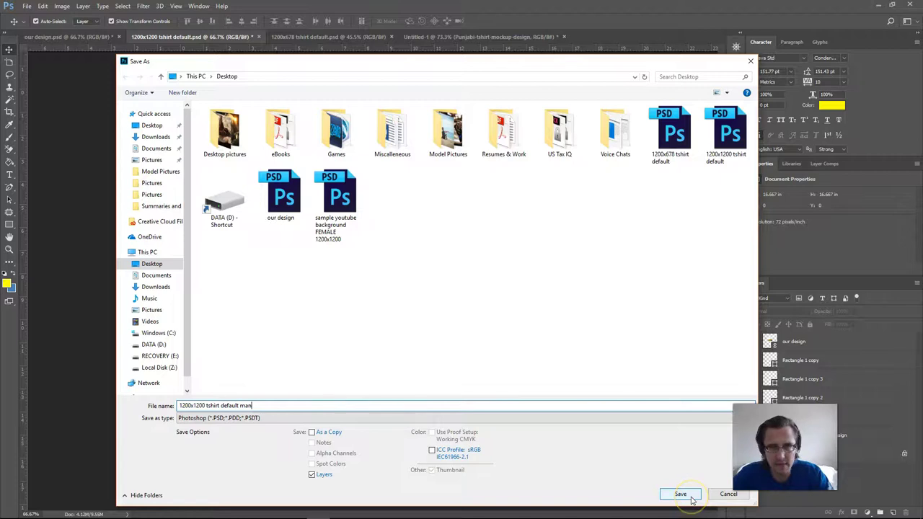
pyautogui.click(691, 498)
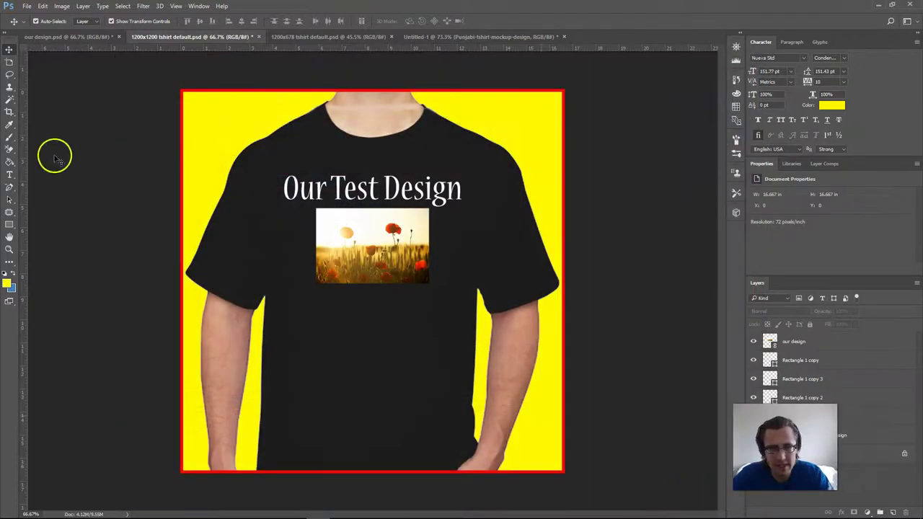
# Step: Save a JPEG copy of the square mockup to the Desktop under the same name at maximum quality 12
pyautogui.click(27, 6)
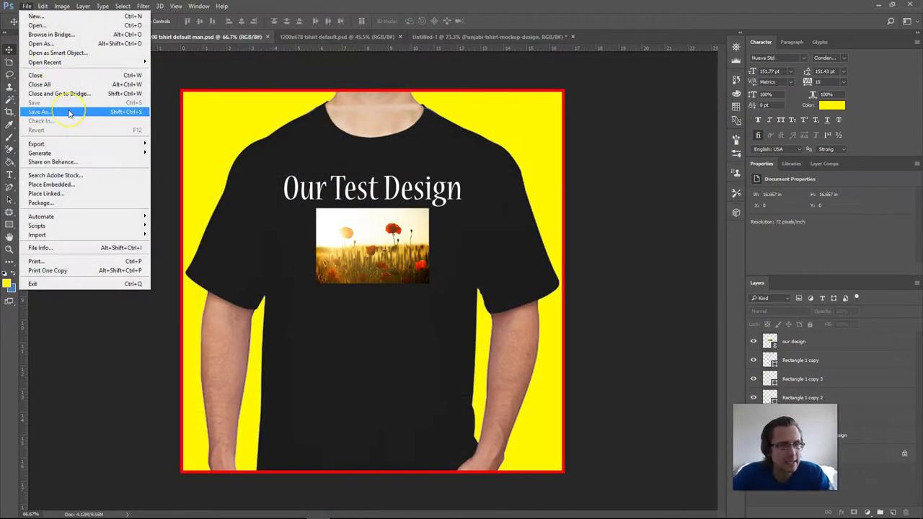
pyautogui.click(69, 113)
pyautogui.click(205, 418)
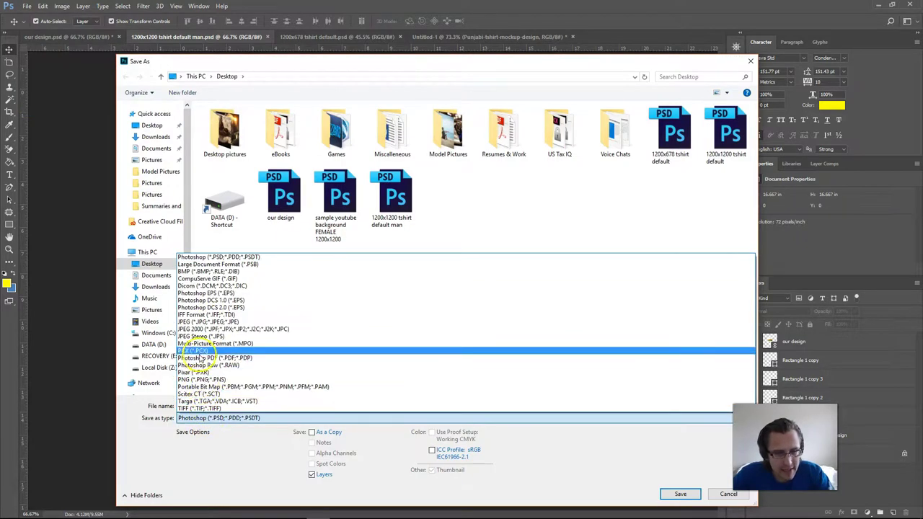
pyautogui.click(192, 323)
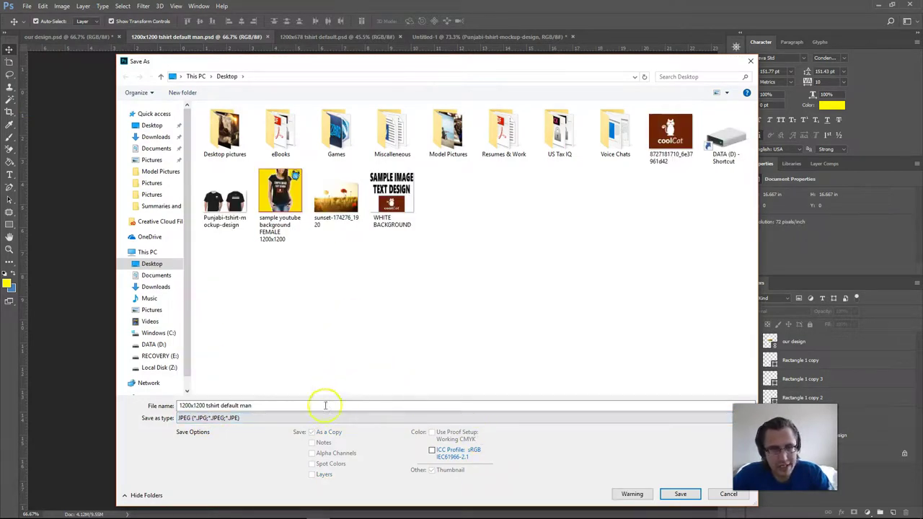
pyautogui.click(678, 494)
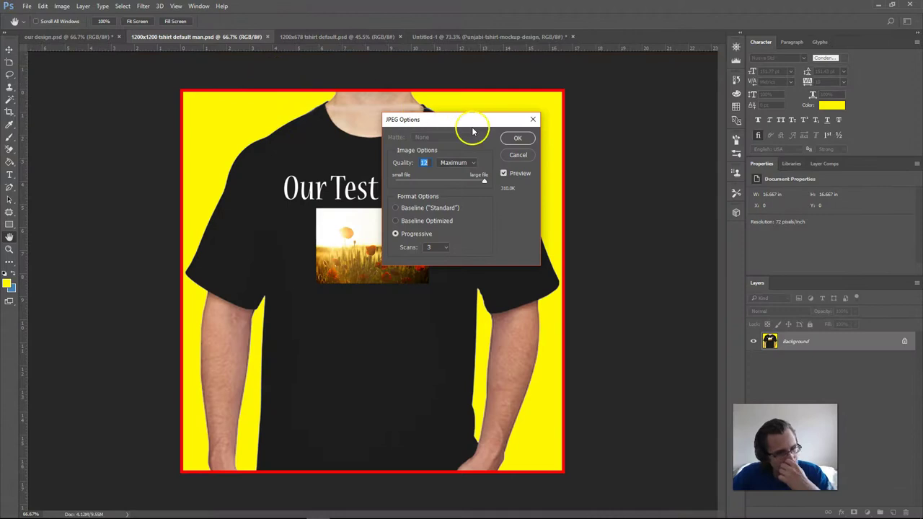
pyautogui.click(517, 138)
# Step: Save the mockup as a separate Photoshop file named "1200x678 tshirt default man" on the Desktop
pyautogui.click(31, 6)
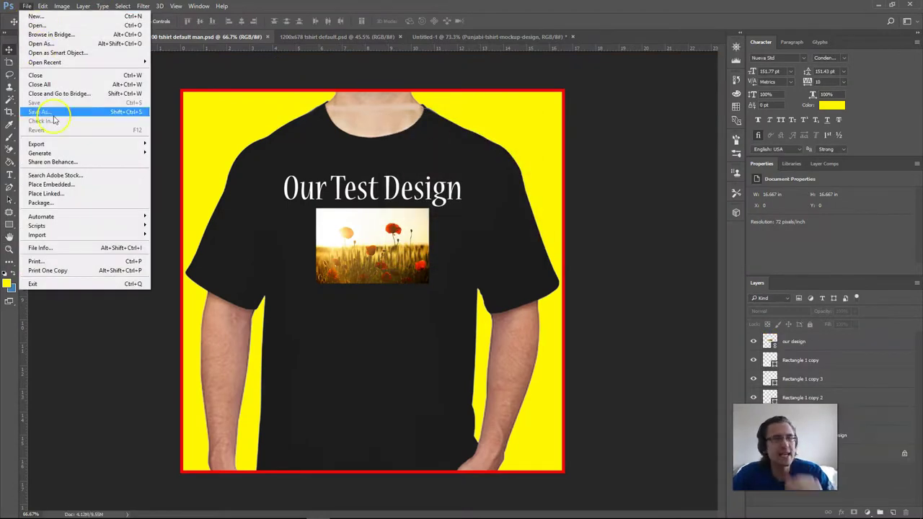
pyautogui.click(57, 114)
pyautogui.click(205, 406)
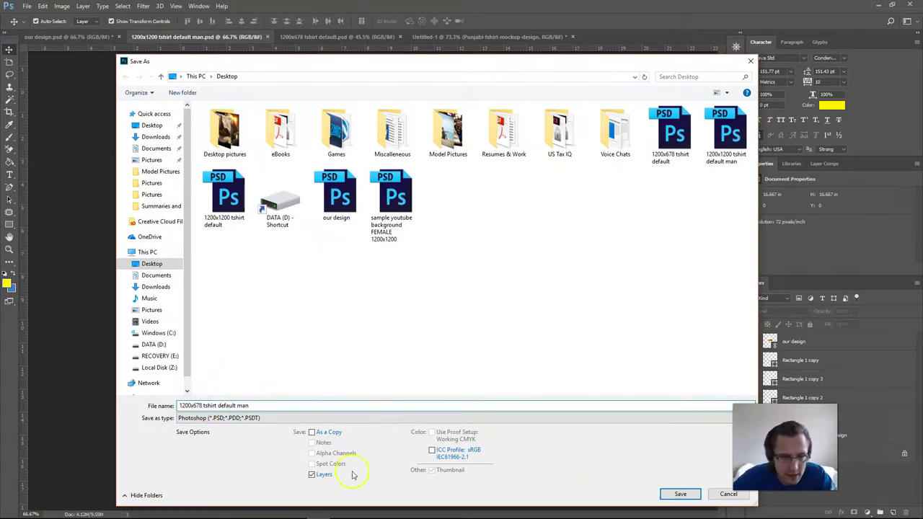
pyautogui.click(698, 494)
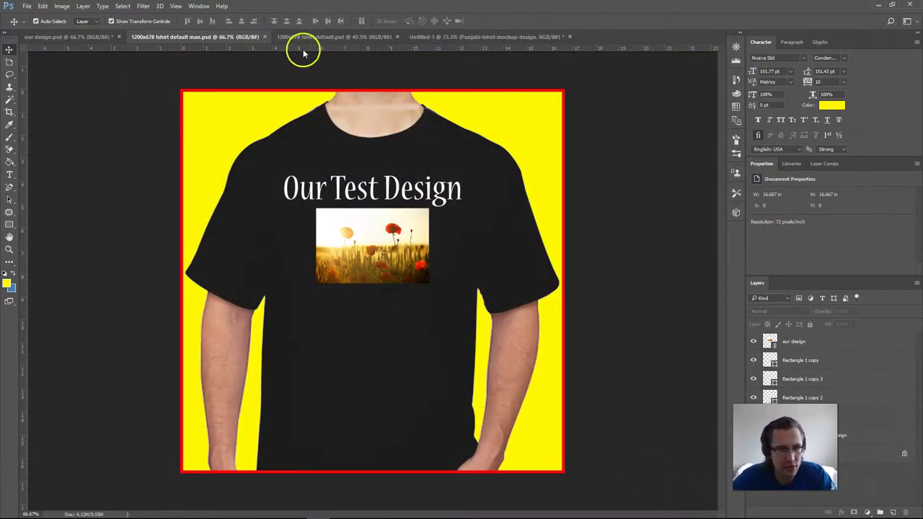
# Step: Close the "1200x678 tshirt default" document and the "Untitled-1" shirt cutout document, discarding unsaved changes
pyautogui.click(397, 36)
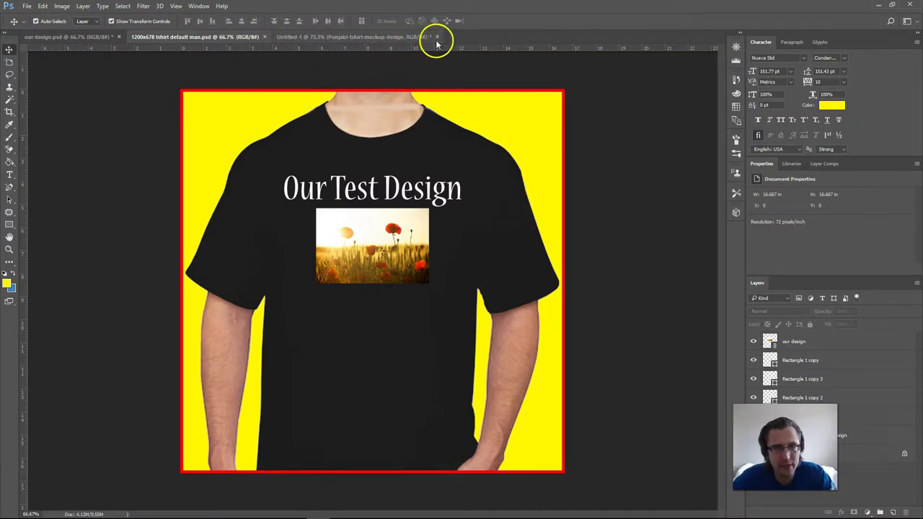
pyautogui.click(410, 40)
pyautogui.click(437, 36)
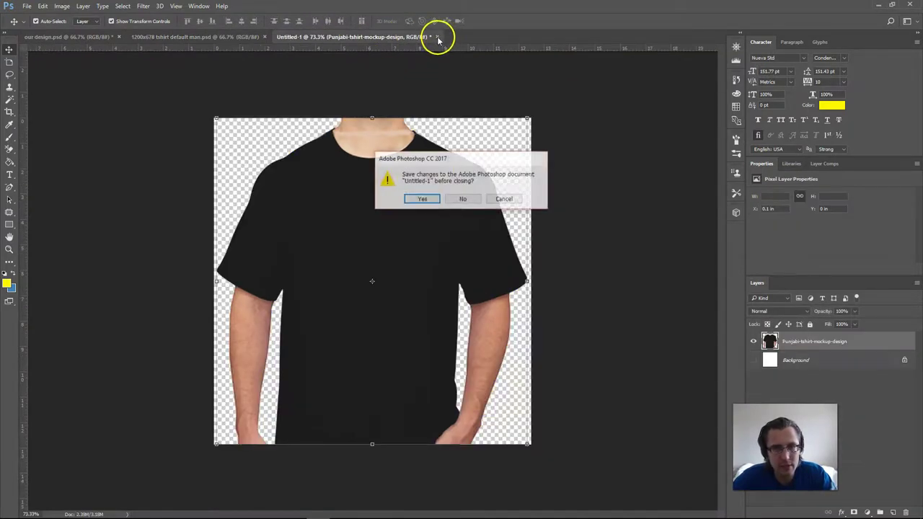
pyautogui.click(461, 199)
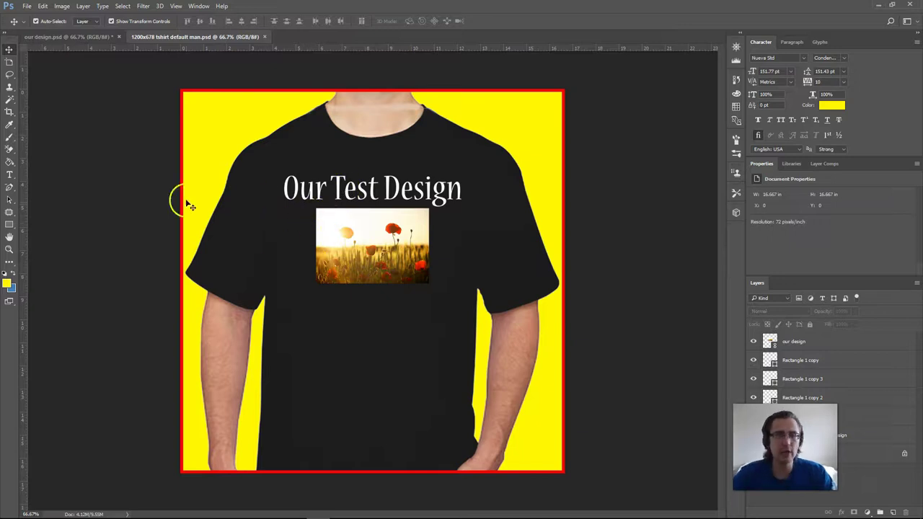
# Step: Resize the image to 1200 by 678 pixels with the width and height proportions unlinked
pyautogui.click(62, 7)
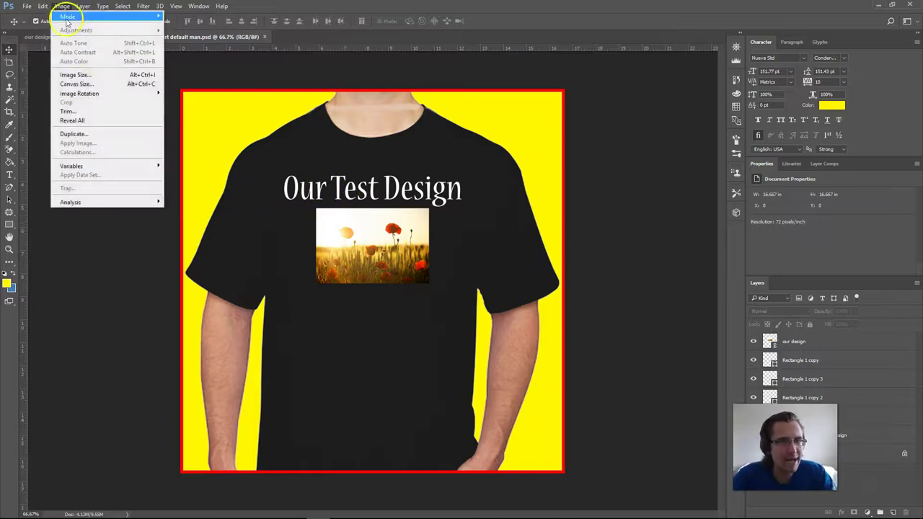
pyautogui.click(75, 75)
pyautogui.click(636, 192)
pyautogui.press('Tab')
pyautogui.write('678')
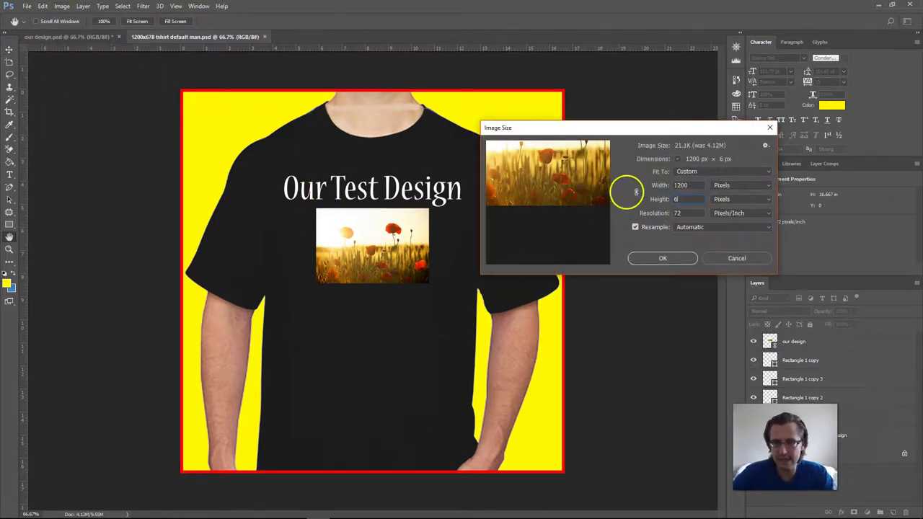
pyautogui.click(662, 261)
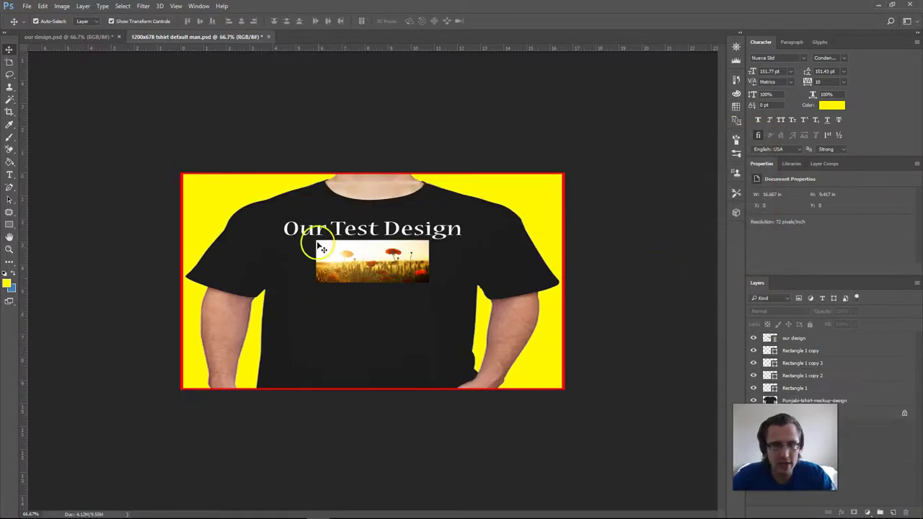
# Step: Transform the squashed shirt layer to 74.59% width and 108.50% height, centring it horizontally within the frame
pyautogui.click(356, 332)
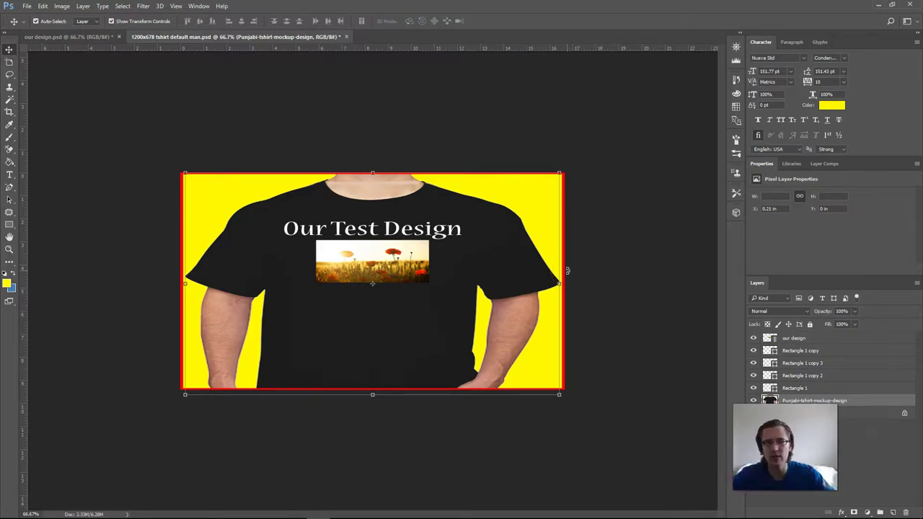
pyautogui.moveTo(559, 285); pyautogui.dragTo(462, 284)
pyautogui.moveTo(254, 245); pyautogui.dragTo(277, 208)
pyautogui.moveTo(485, 360); pyautogui.dragTo(587, 423)
pyautogui.moveTo(441, 311); pyautogui.dragTo(394, 276)
pyautogui.moveTo(528, 395); pyautogui.dragTo(458, 338)
pyautogui.moveTo(265, 218); pyautogui.dragTo(313, 274)
pyautogui.rightClick(314, 276)
pyautogui.click(256, 303)
pyautogui.moveTo(523, 291); pyautogui.dragTo(503, 293)
pyautogui.moveTo(380, 320)
pyautogui.mouseDown()
pyautogui.moveTo(415, 323)
pyautogui.moveTo(390, 323)
pyautogui.mouseUp()
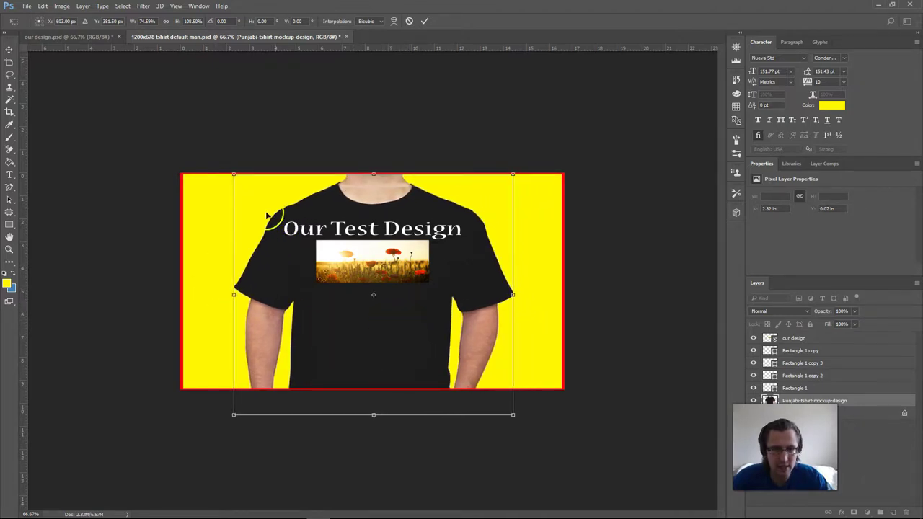
pyautogui.click(425, 23)
# Step: Stretch the design graphic on the shirt downward to about 3.32 in high, keeping its width
pyautogui.click(378, 273)
pyautogui.moveTo(369, 287); pyautogui.dragTo(373, 299)
pyautogui.click(328, 21)
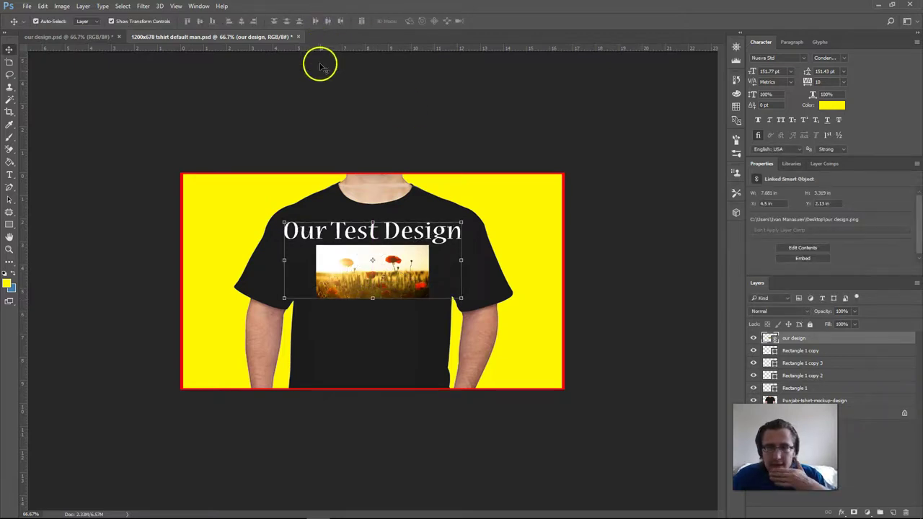
# Step: Scale the design graphic down to 36.05% width and 25.57% height and centre it on the shirt's chest
pyautogui.moveTo(462, 298); pyautogui.dragTo(437, 280)
pyautogui.moveTo(367, 270); pyautogui.dragTo(377, 278)
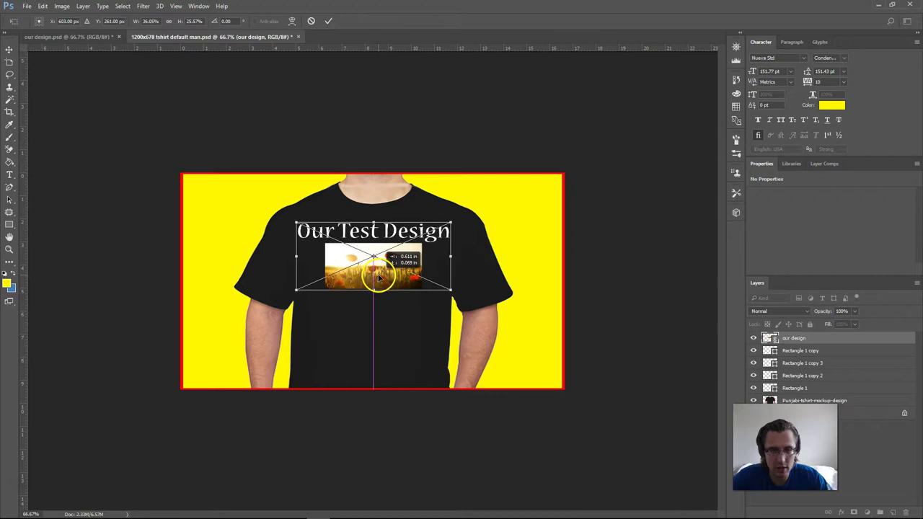
pyautogui.rightClick(377, 277)
pyautogui.click(328, 24)
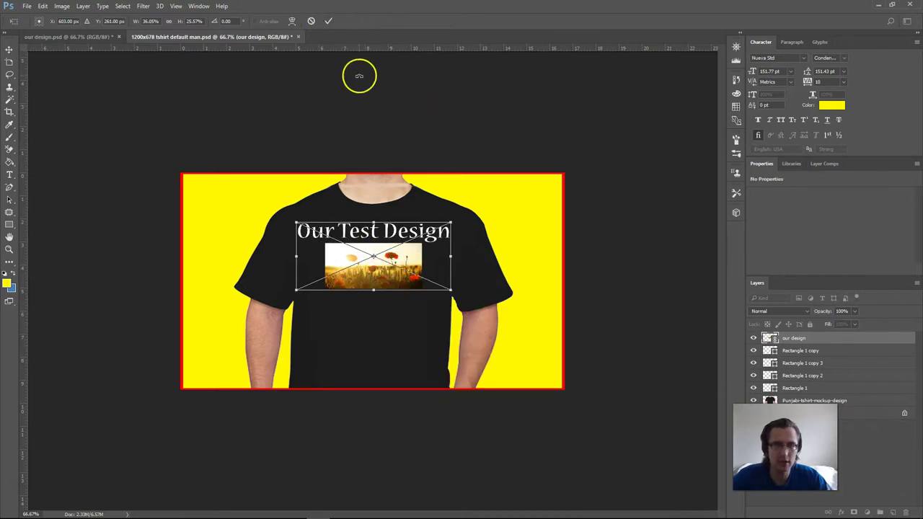
pyautogui.click(331, 23)
pyautogui.click(509, 118)
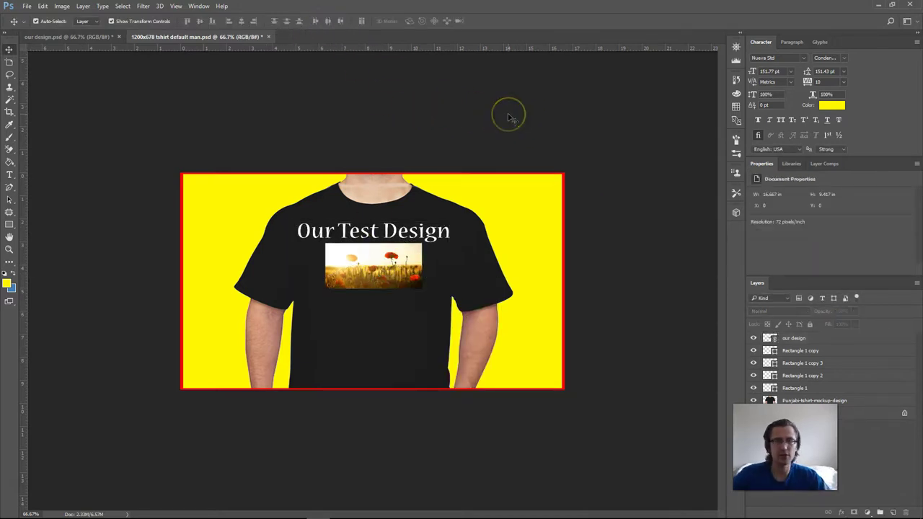
# Step: Adjust the height of the red strip along the canvas's upper edge to 98.16%
pyautogui.click(481, 177)
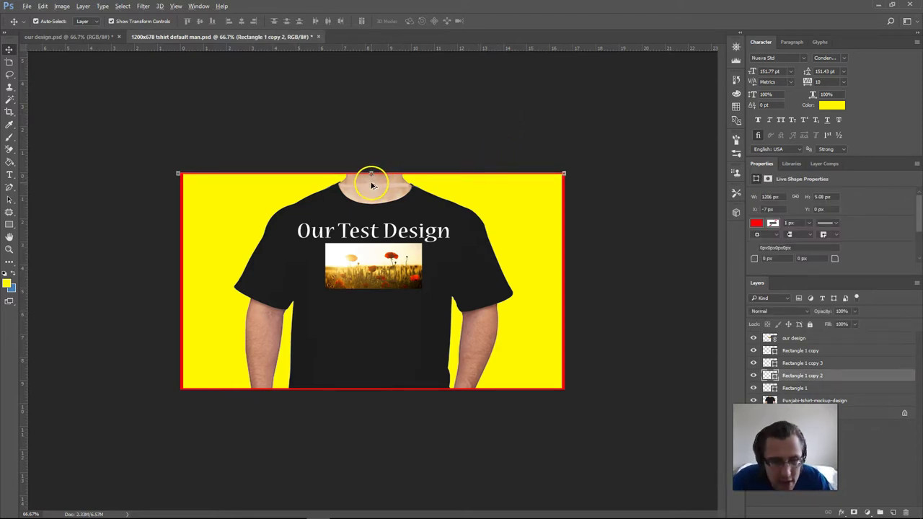
pyautogui.scroll(5, 372, 185)
pyautogui.moveTo(370, 91); pyautogui.dragTo(370, 91)
pyautogui.click(423, 22)
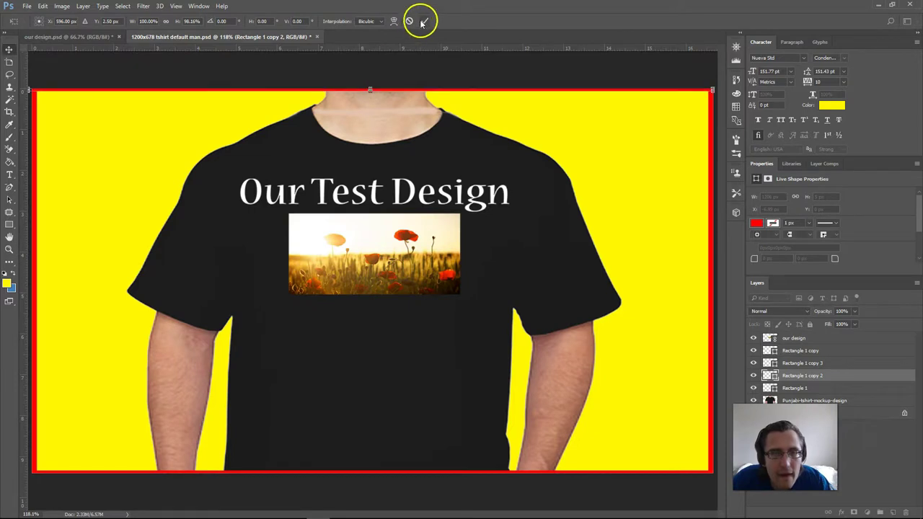
pyautogui.click(457, 66)
pyautogui.scroll(-3, 433, 176)
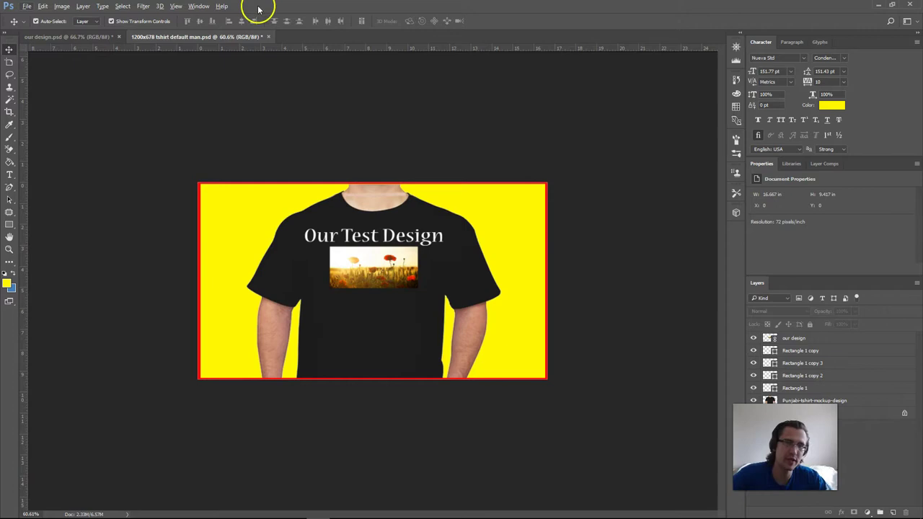
# Step: Save the changes to the "1200x678 tshirt default man" document
pyautogui.click(85, 39)
pyautogui.click(165, 37)
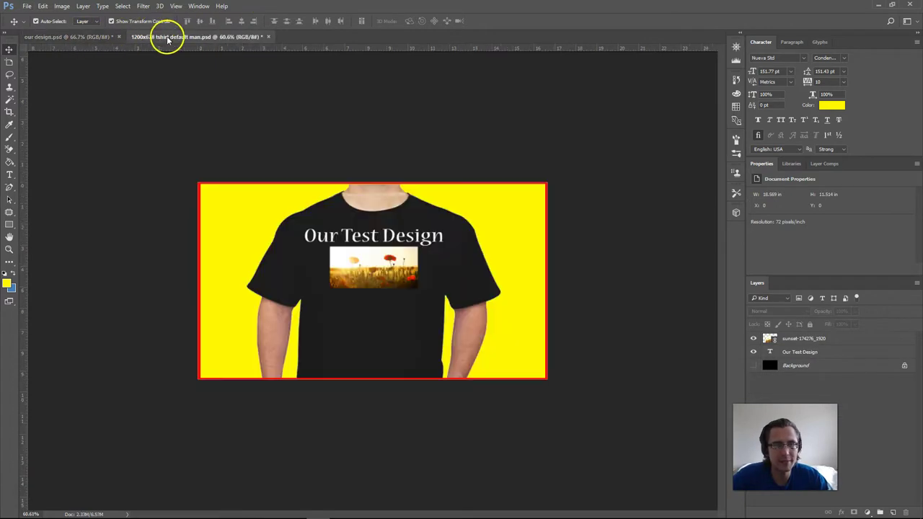
pyautogui.click(26, 5)
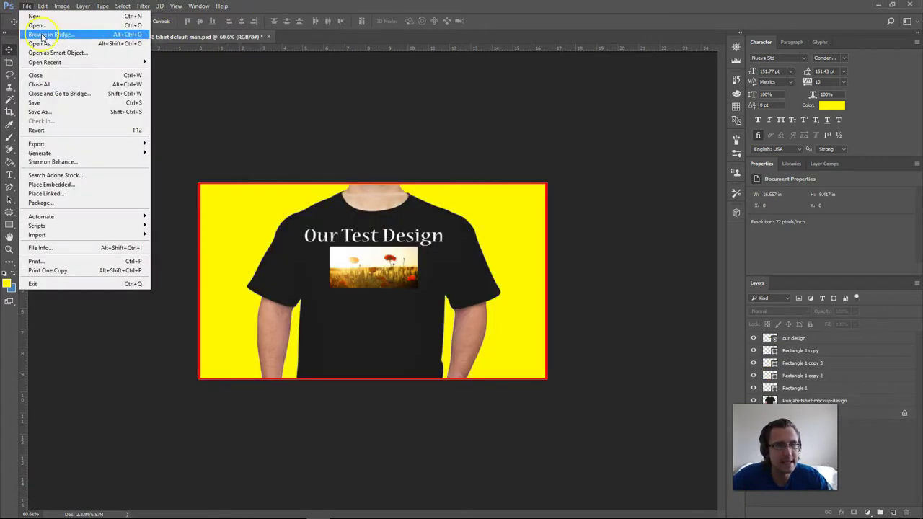
pyautogui.click(42, 105)
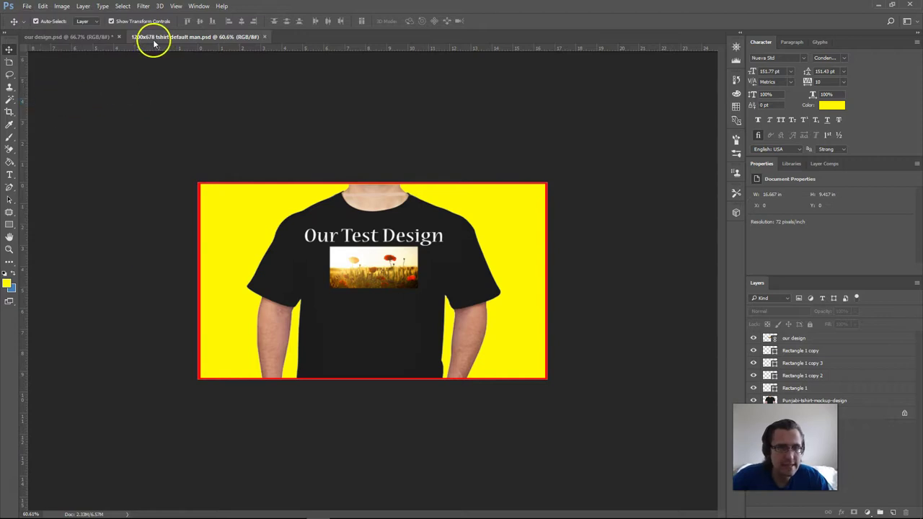
# Step: Switch to File Explorer and open the Desktop folder with the saved mockup files
pyautogui.moveTo(128, 501)
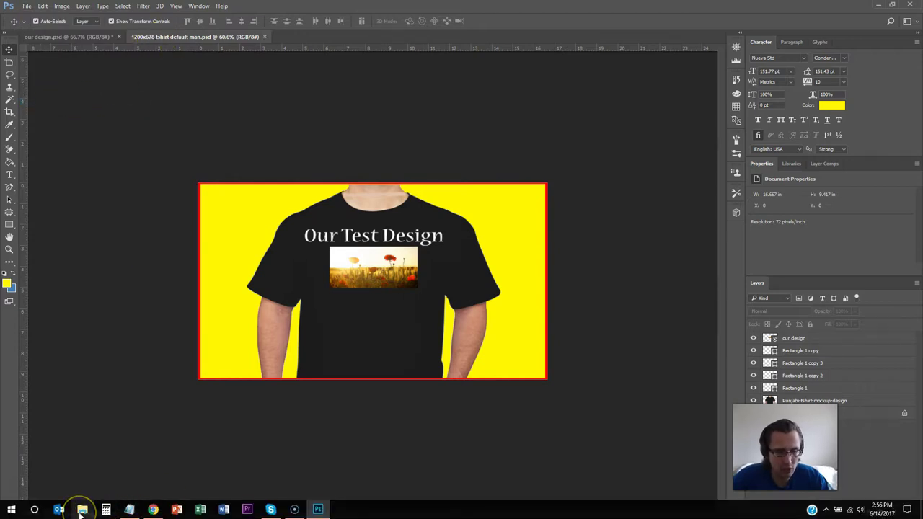
pyautogui.click(82, 509)
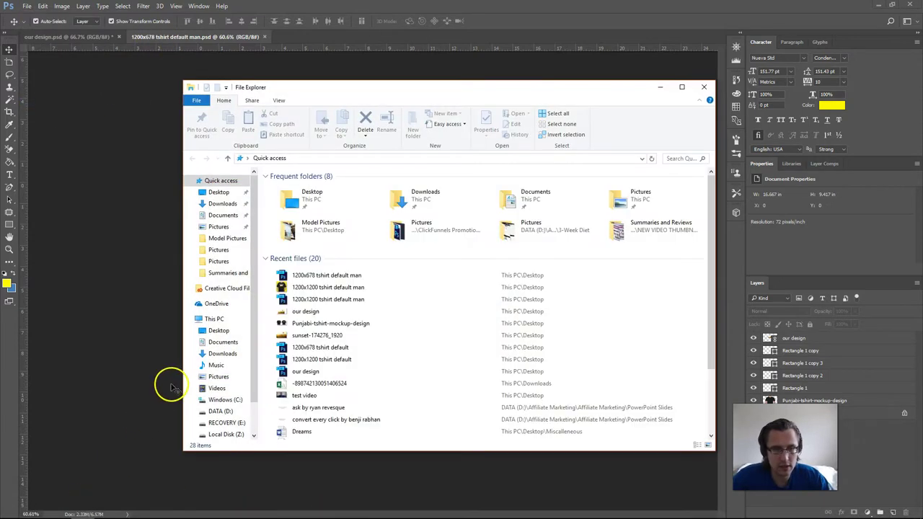
pyautogui.click(218, 192)
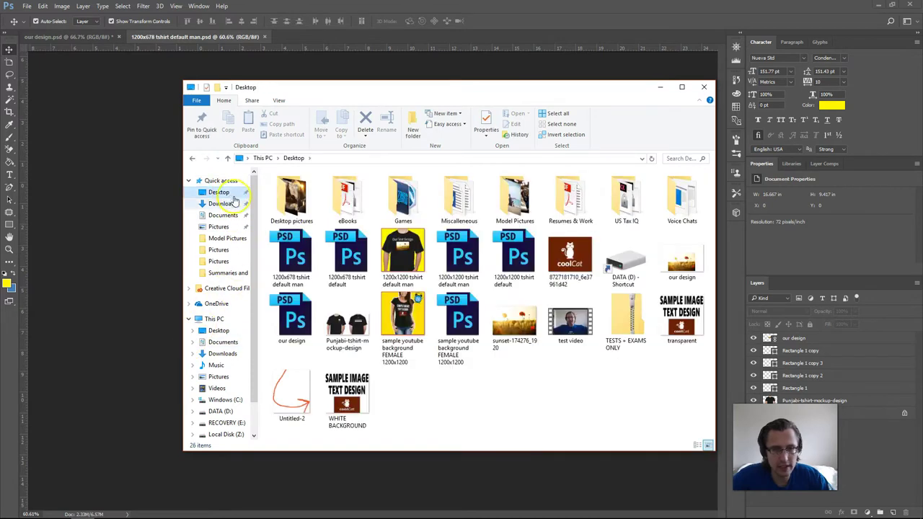
# Step: View the exported "1200x1200 tshirt default man" image from the Desktop folder, and return to Photoshop
pyautogui.doubleClick(406, 269)
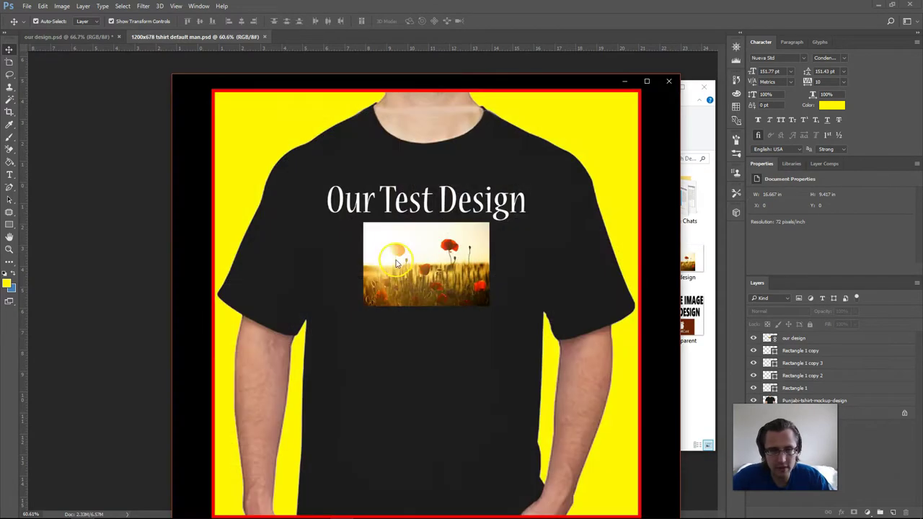
pyautogui.click(83, 189)
# Step: Save a JPEG copy of the mockup to the Desktop as "1200x678 tshirt default man"
pyautogui.click(27, 6)
pyautogui.click(46, 111)
pyautogui.click(217, 419)
pyautogui.click(231, 336)
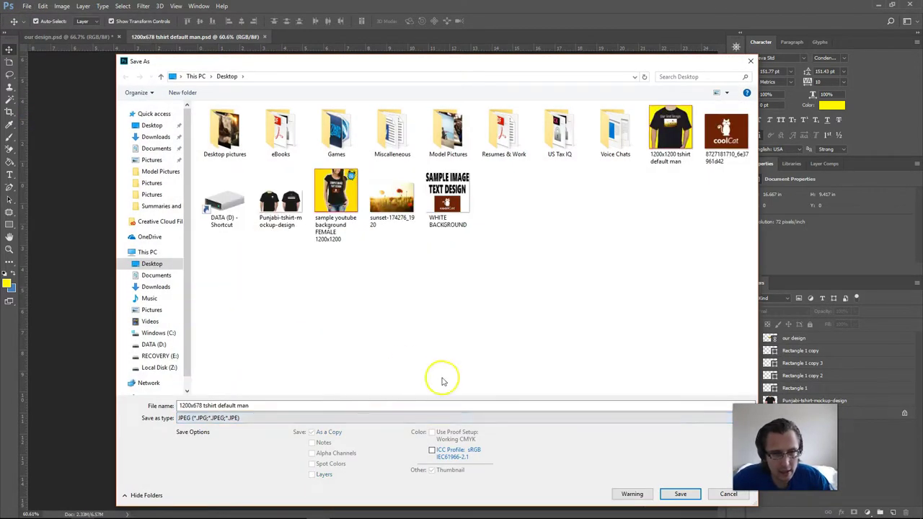
pyautogui.click(679, 495)
pyautogui.click(505, 140)
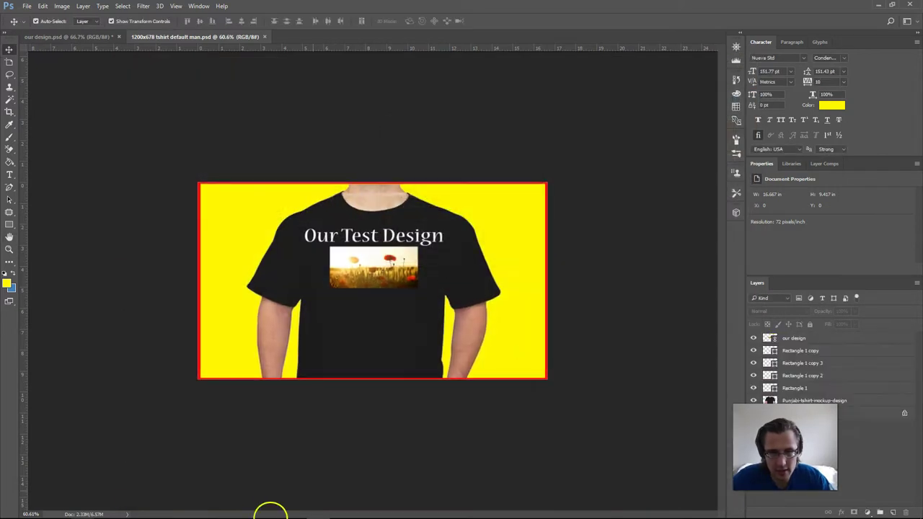
# Step: View the exported 1200x678 JPEG from the Desktop folder, then close both mockup previews and the File Explorer window
pyautogui.click(82, 506)
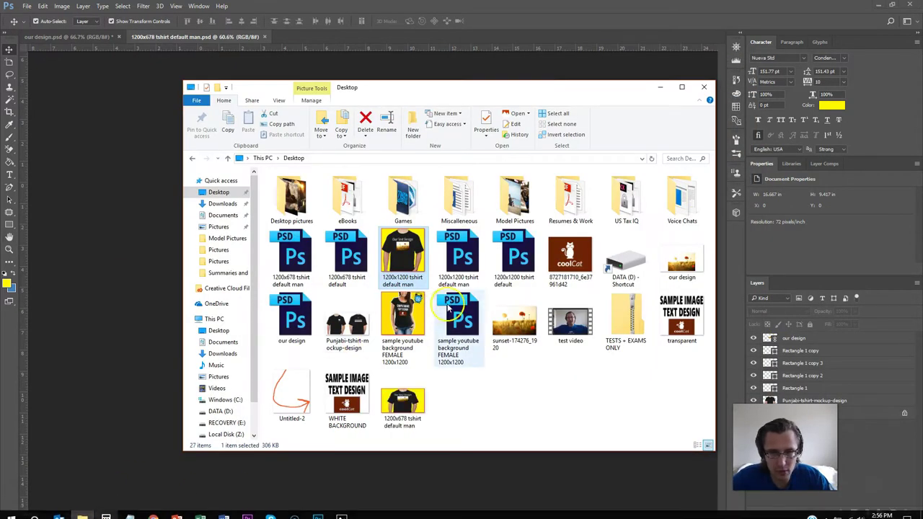
pyautogui.doubleClick(416, 403)
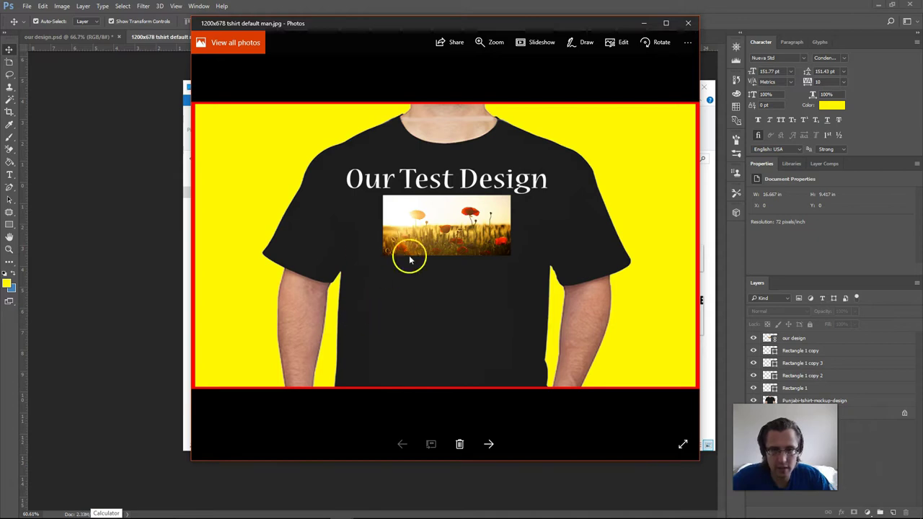
pyautogui.moveTo(192, 497)
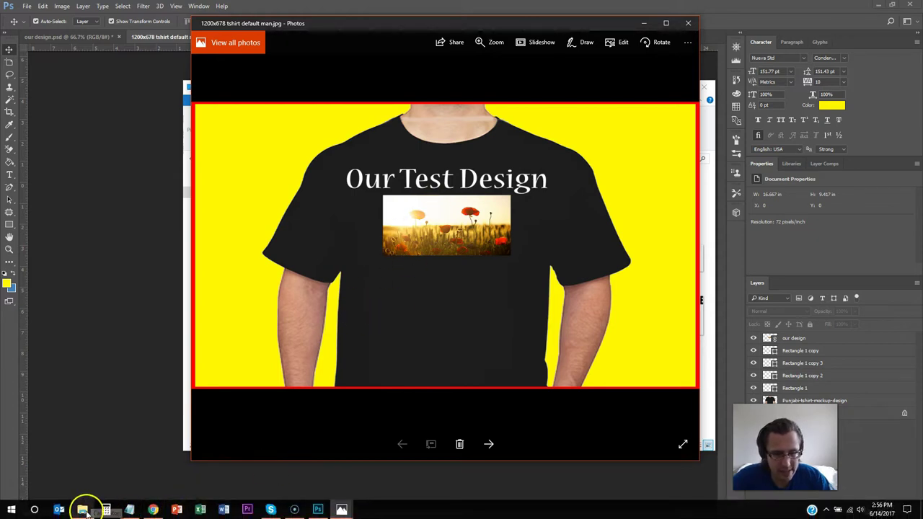
pyautogui.moveTo(338, 503)
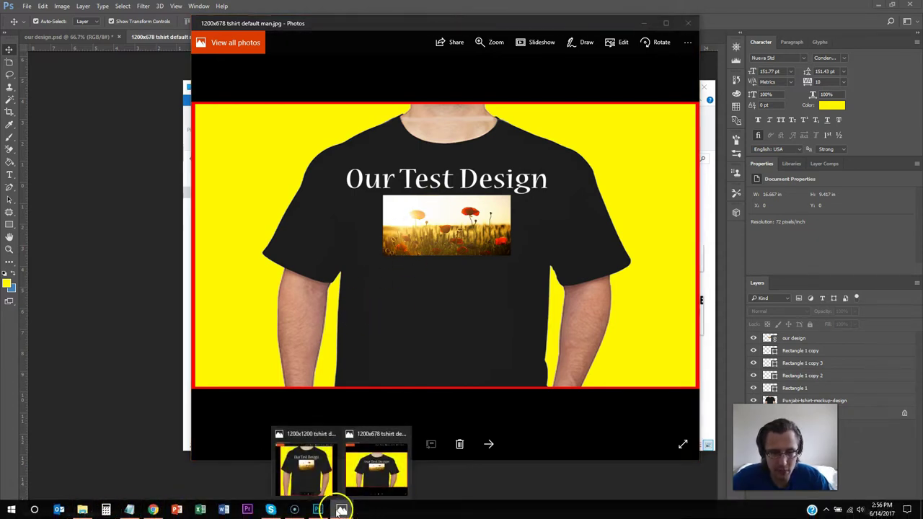
pyautogui.click(303, 452)
pyautogui.click(669, 81)
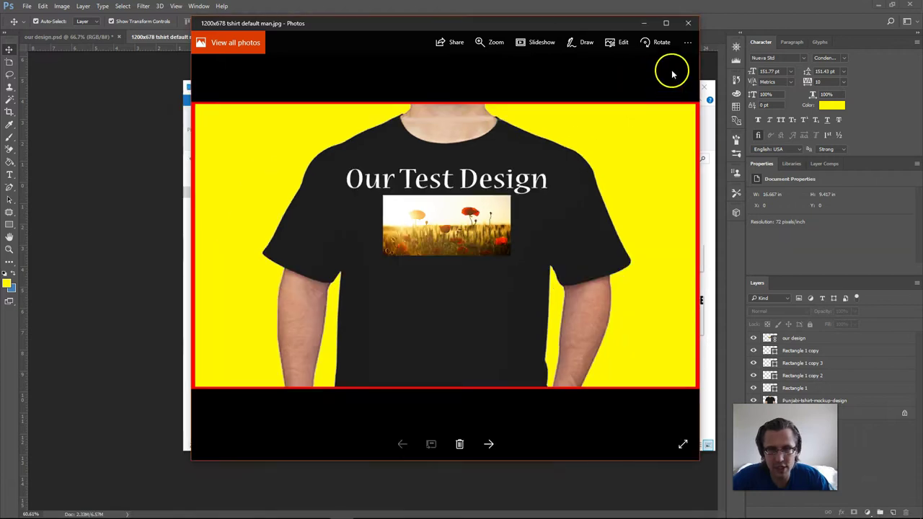
pyautogui.click(690, 25)
pyautogui.click(703, 85)
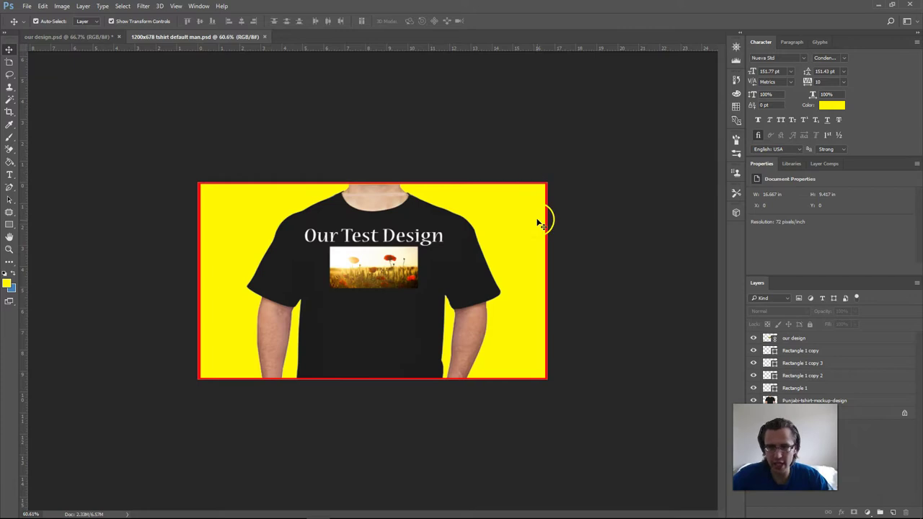